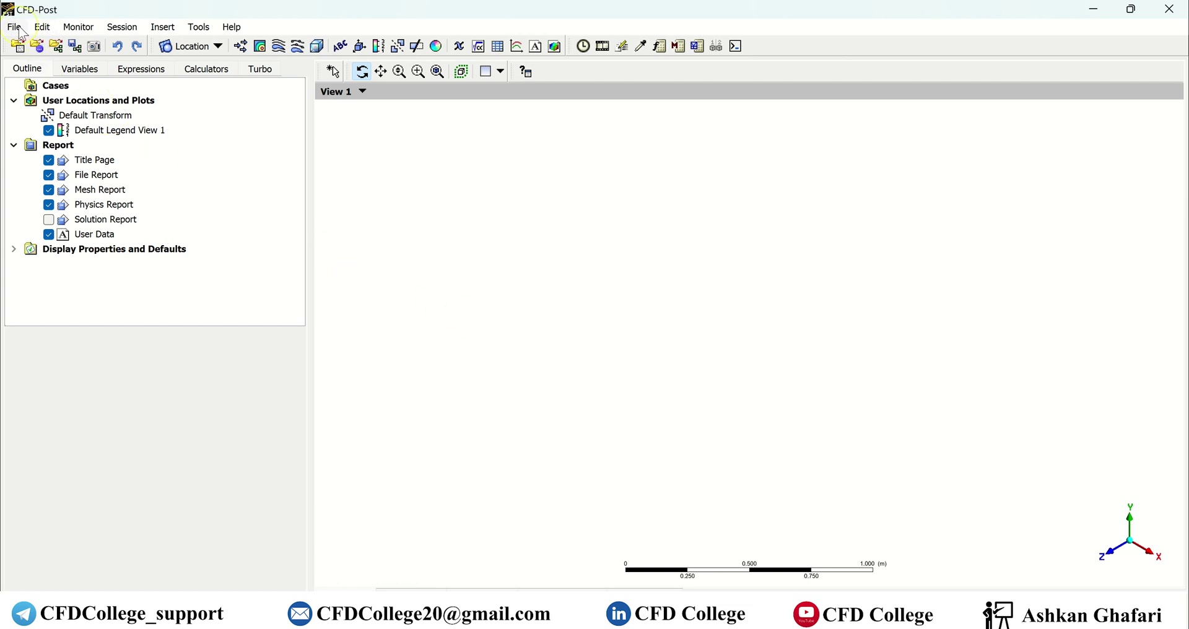
# Load the results file FFF-2-00591.dat.h5 from the D:\3D folder.
pyautogui.click(15, 28)
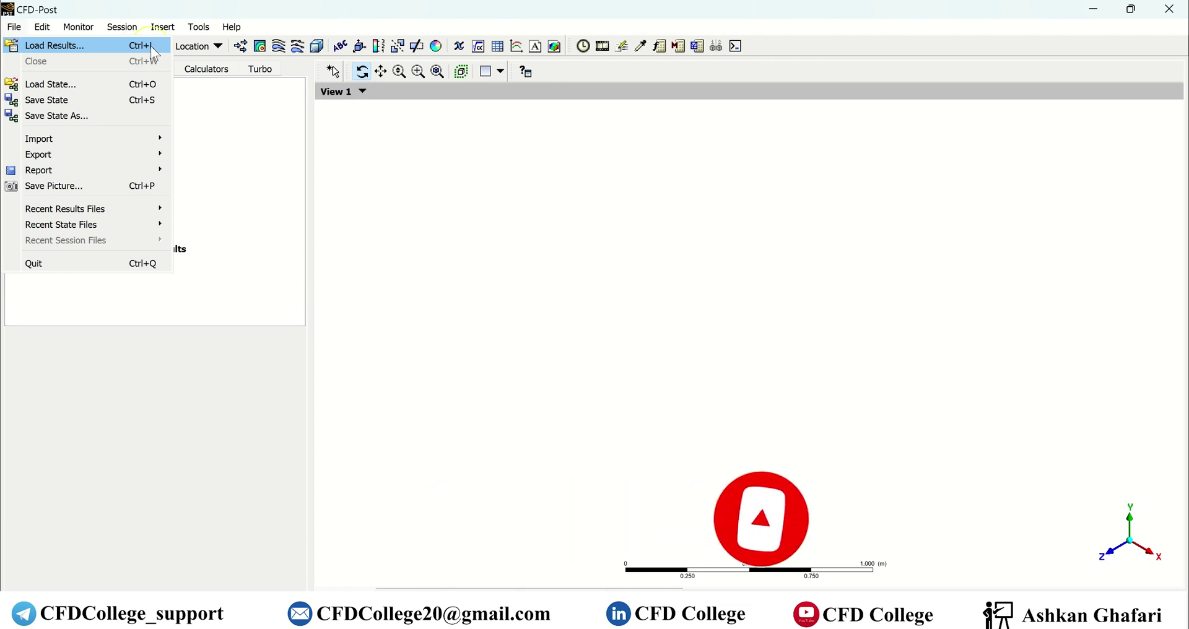
pyautogui.click(93, 50)
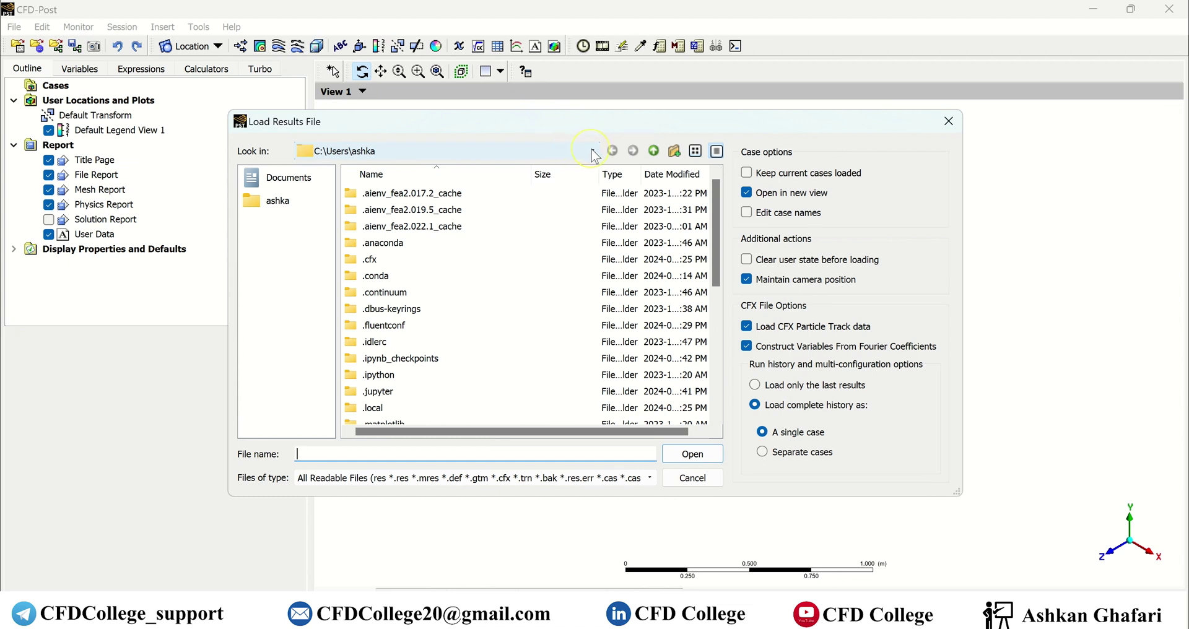
pyautogui.click(592, 153)
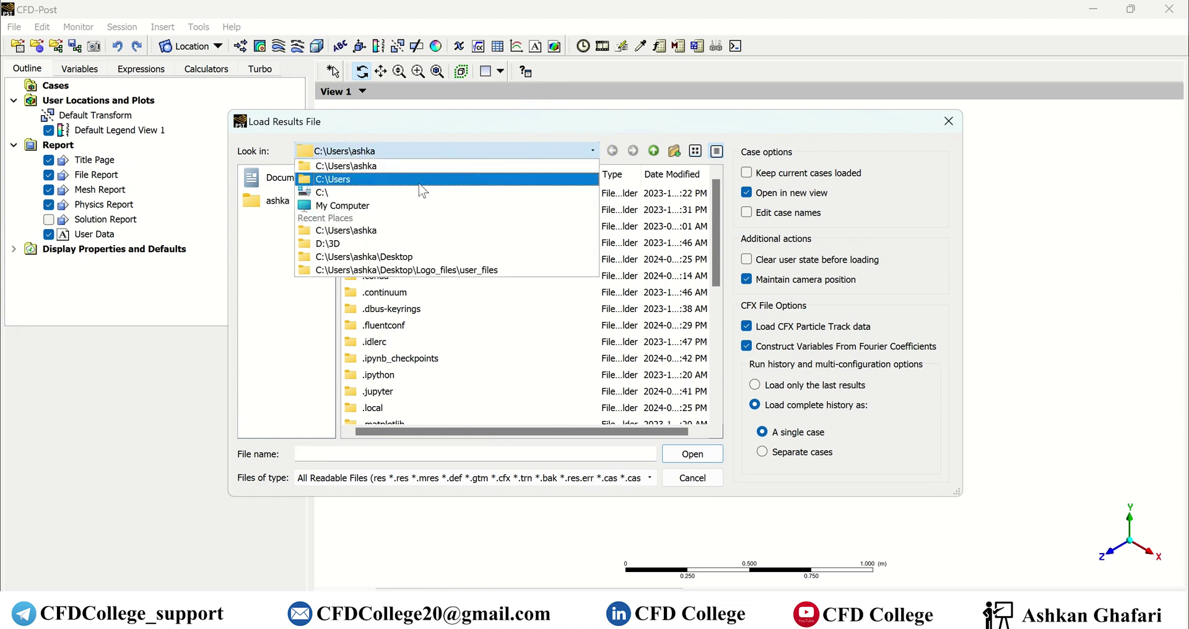
pyautogui.click(372, 244)
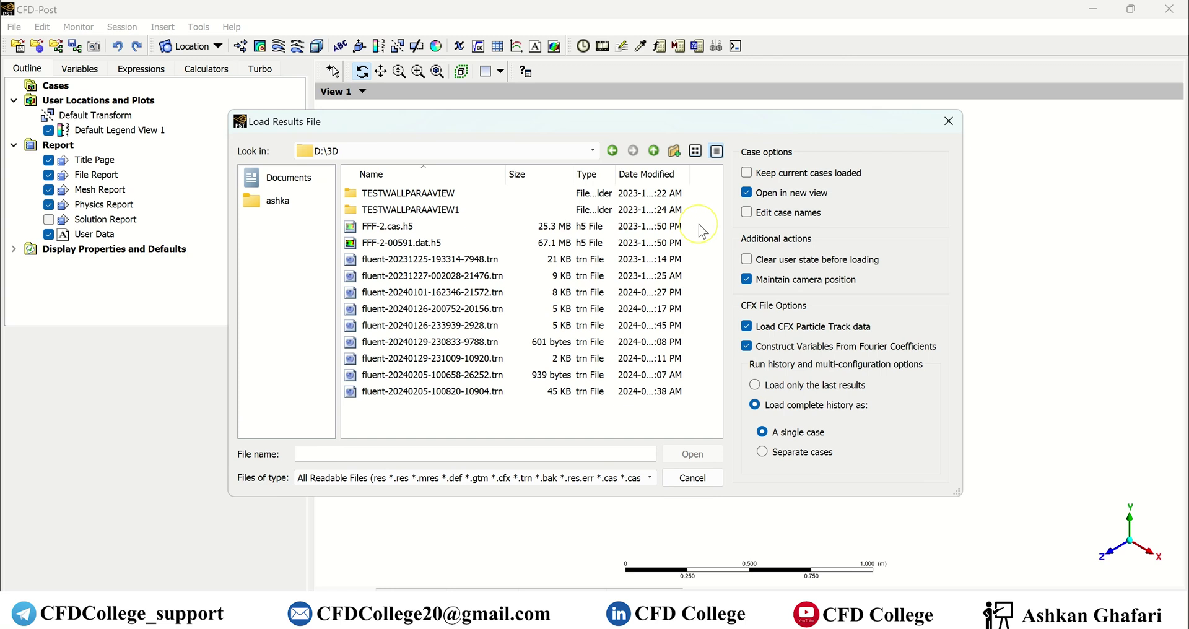
pyautogui.click(461, 245)
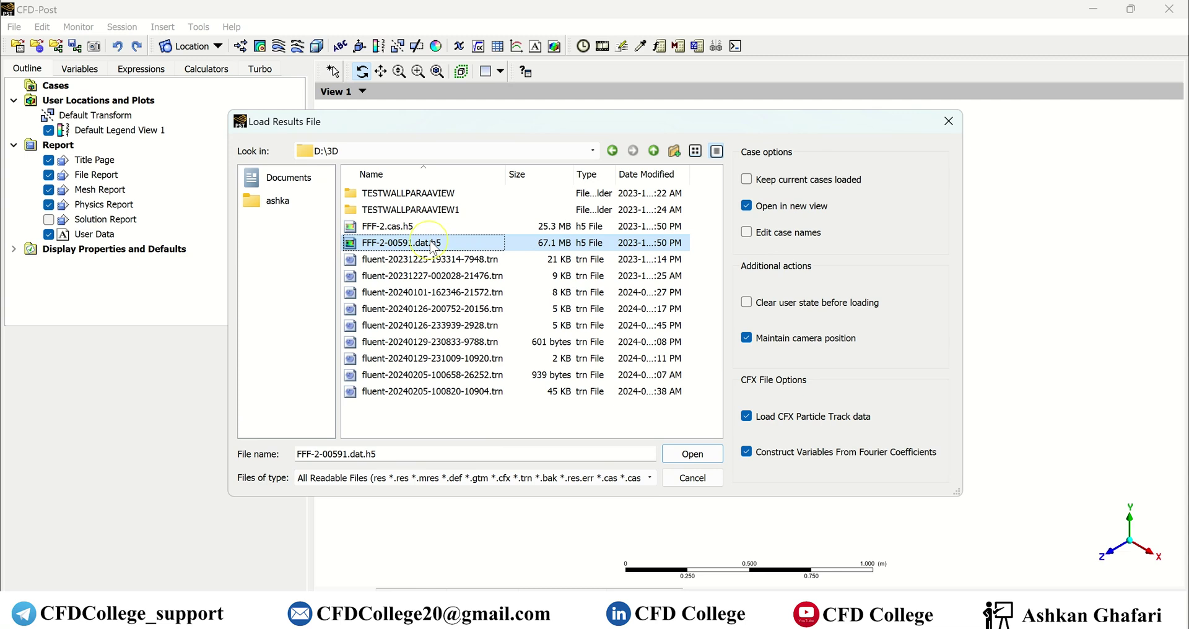
pyautogui.keyDown('ctrl'); pyautogui.click(412, 233); pyautogui.keyUp('ctrl')
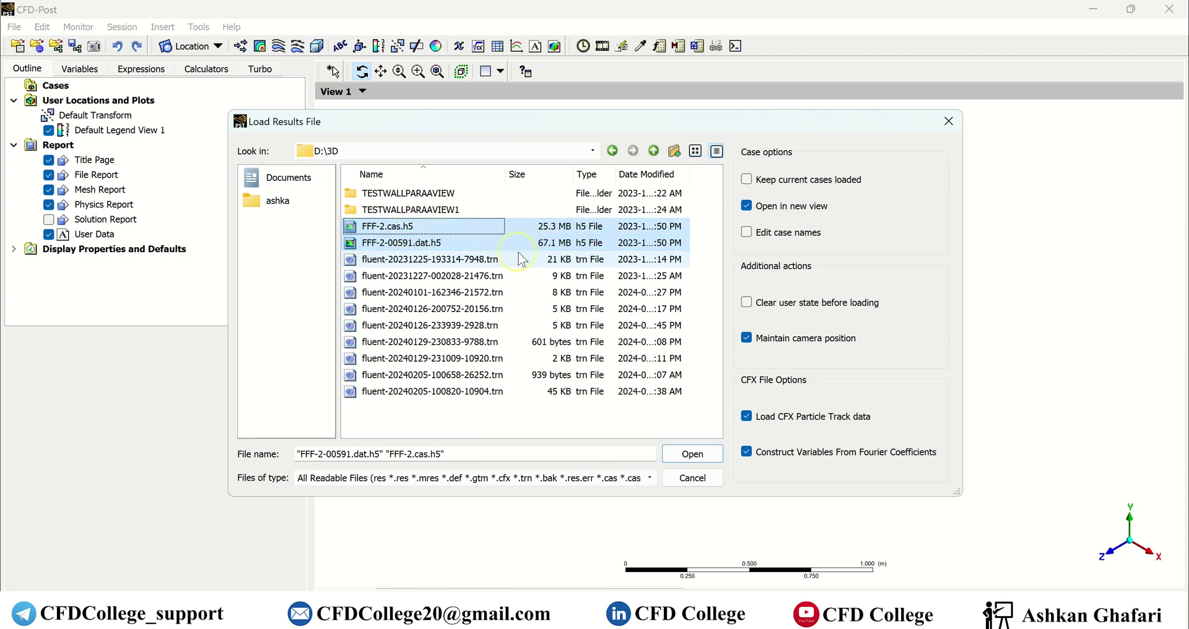
pyautogui.click(706, 254)
pyautogui.click(445, 245)
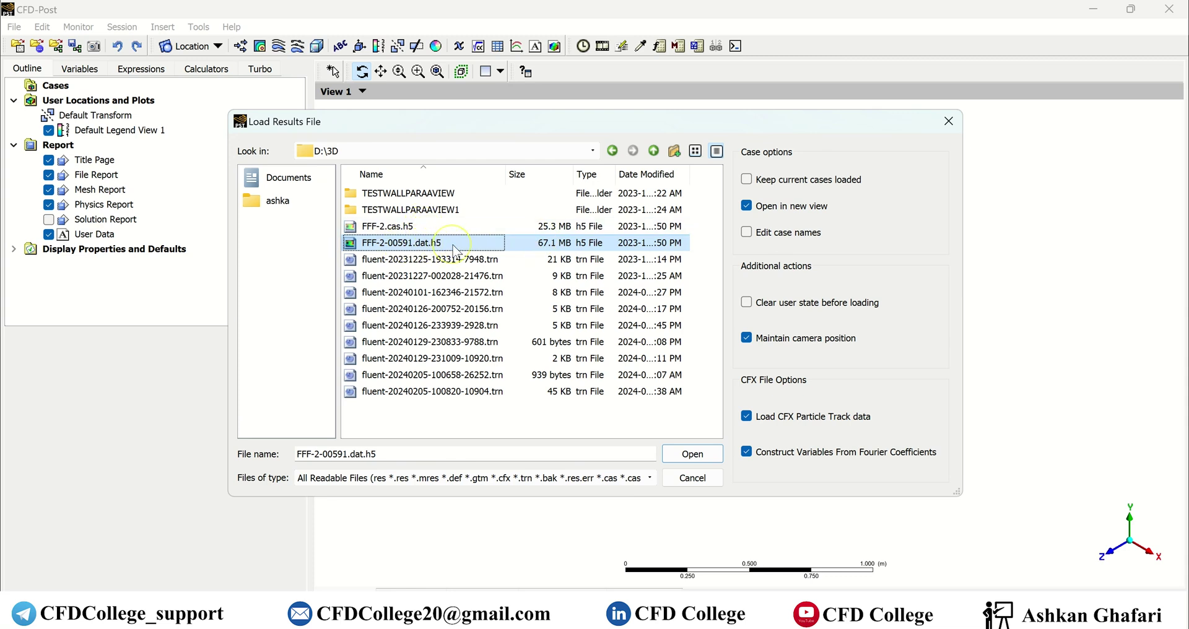
pyautogui.click(710, 462)
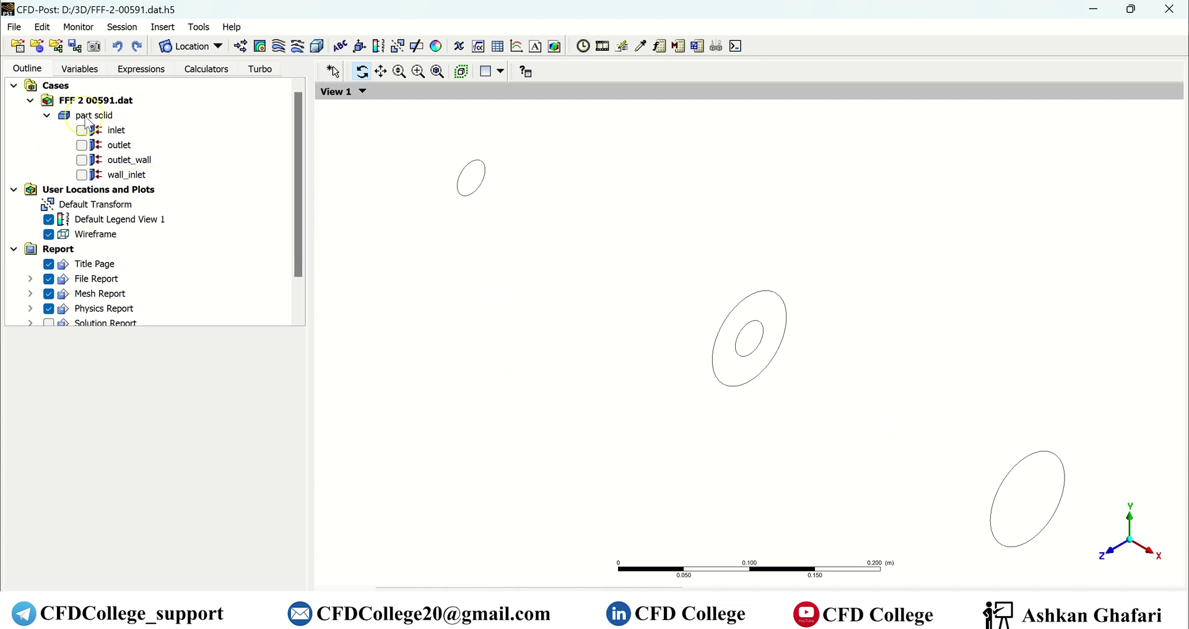
# Show the inlet, outlet, outlet_wall and wall_inlet boundaries of part solid and inspect the pipe from several sides.
pyautogui.click(82, 130)
pyautogui.click(82, 146)
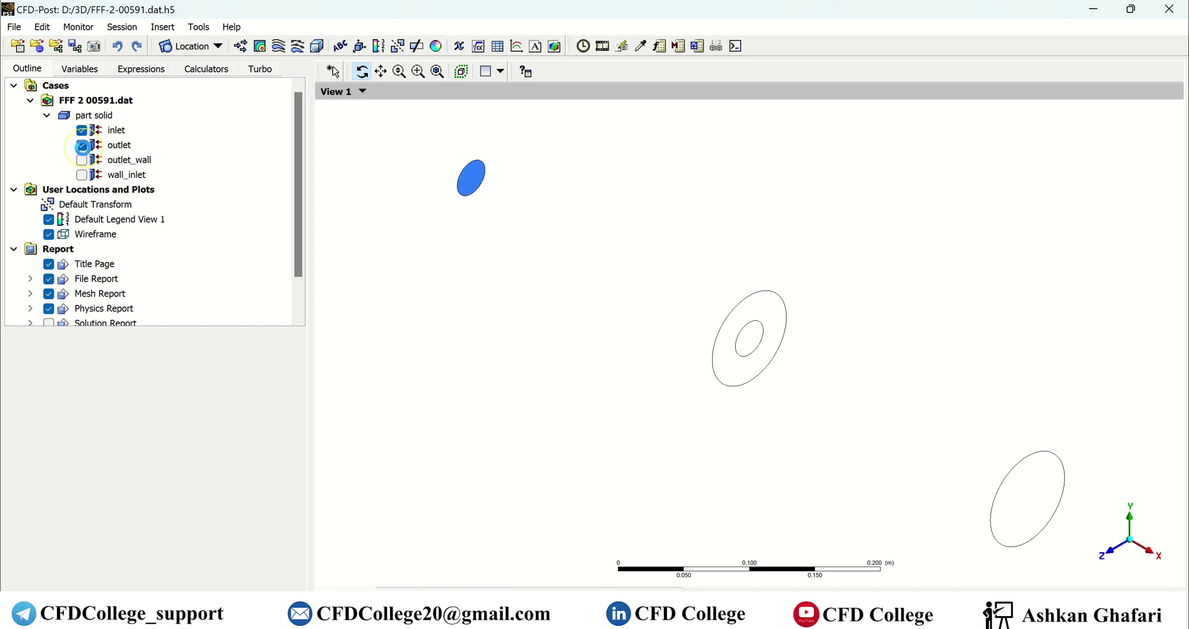
pyautogui.click(81, 159)
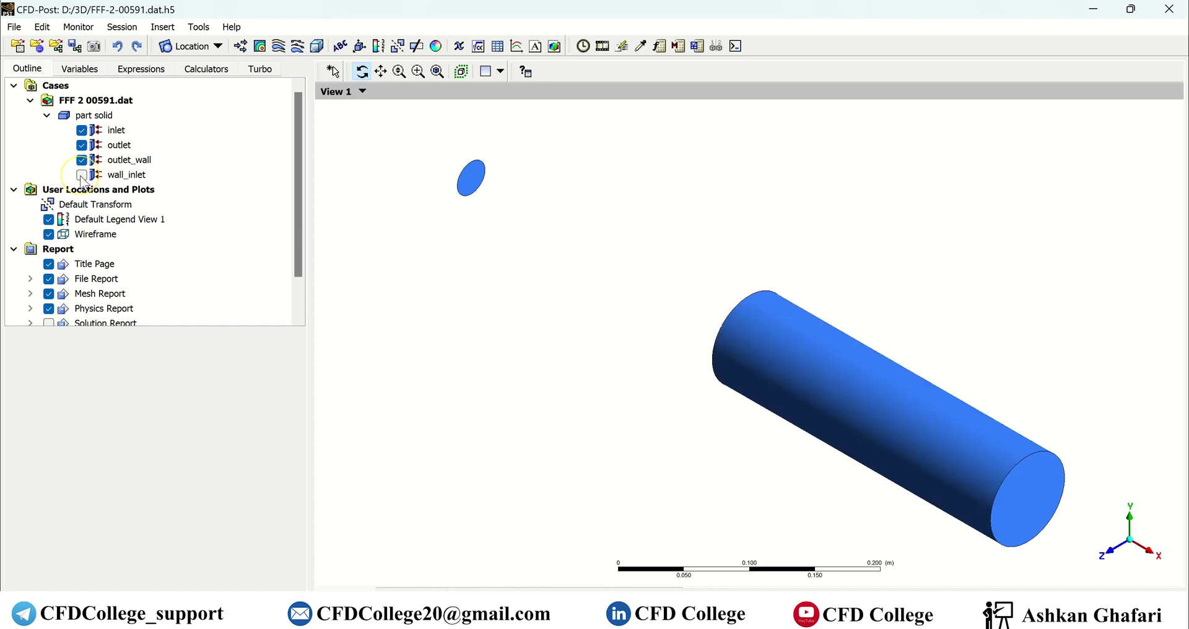
pyautogui.click(81, 174)
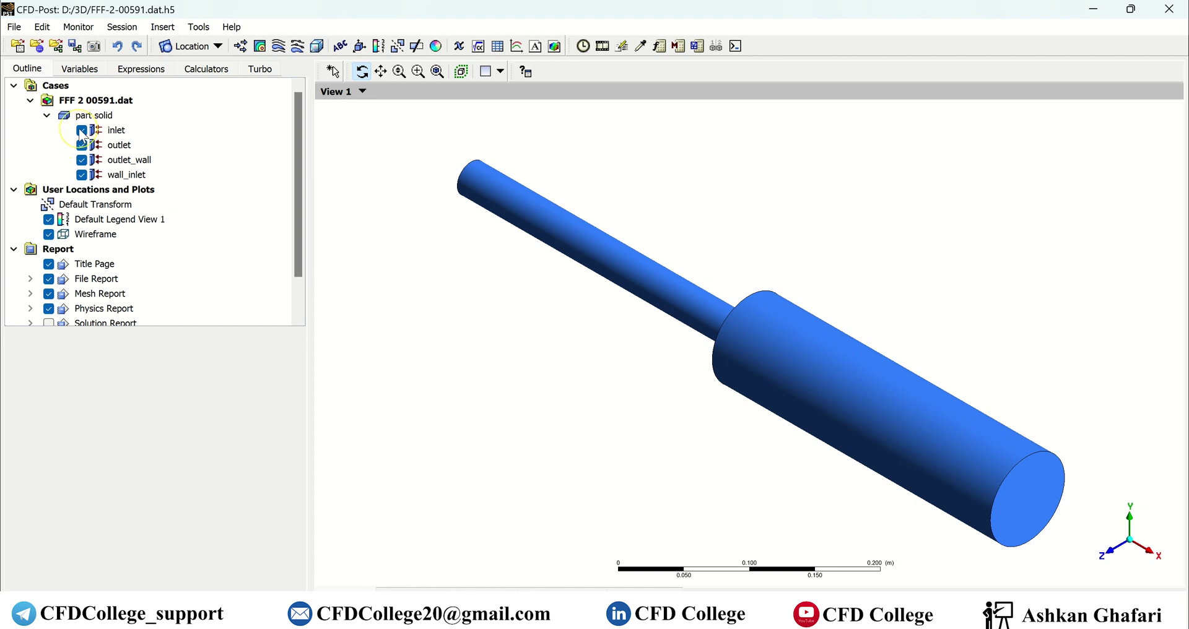
pyautogui.moveTo(688, 236); pyautogui.dragTo(430, 250)
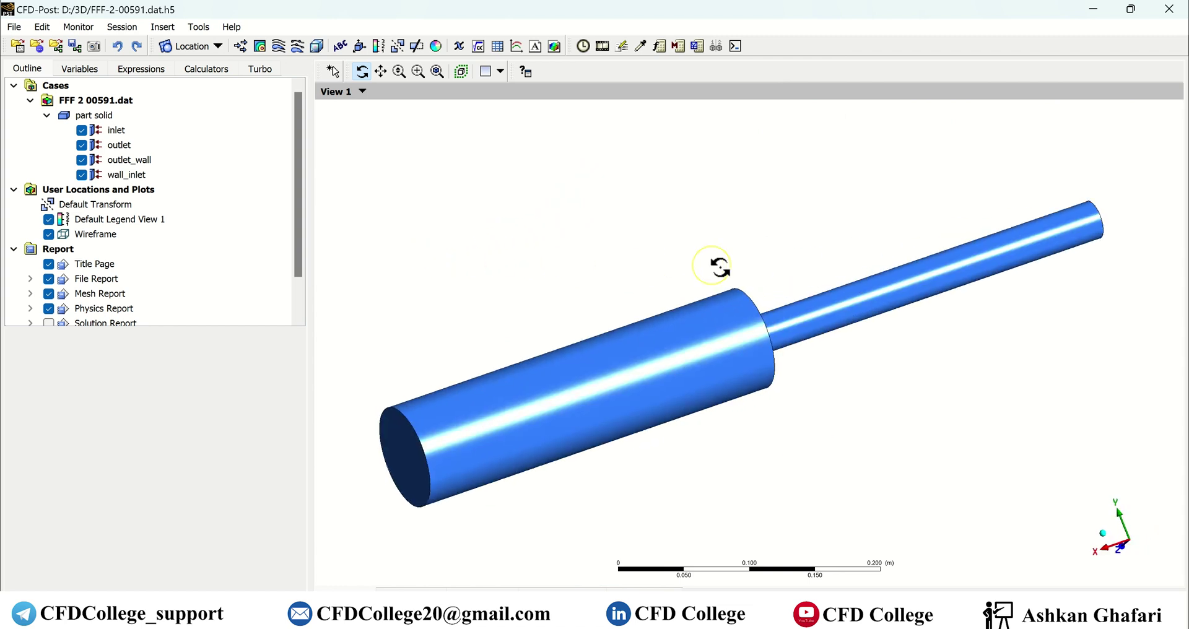
pyautogui.moveTo(893, 231); pyautogui.dragTo(700, 344)
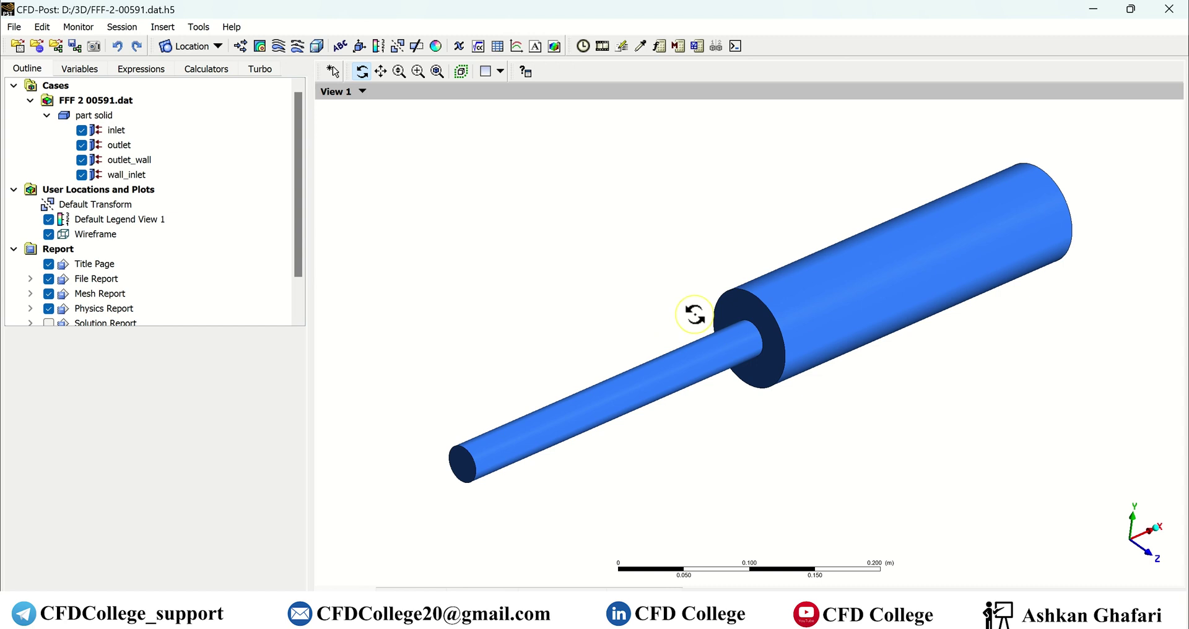
pyautogui.moveTo(770, 276)
pyautogui.mouseDown()
pyautogui.moveTo(831, 252)
pyautogui.moveTo(672, 235)
pyautogui.moveTo(826, 273)
pyautogui.moveTo(805, 328)
pyautogui.moveTo(688, 276)
pyautogui.moveTo(694, 251)
pyautogui.moveTo(719, 238)
pyautogui.mouseUp()
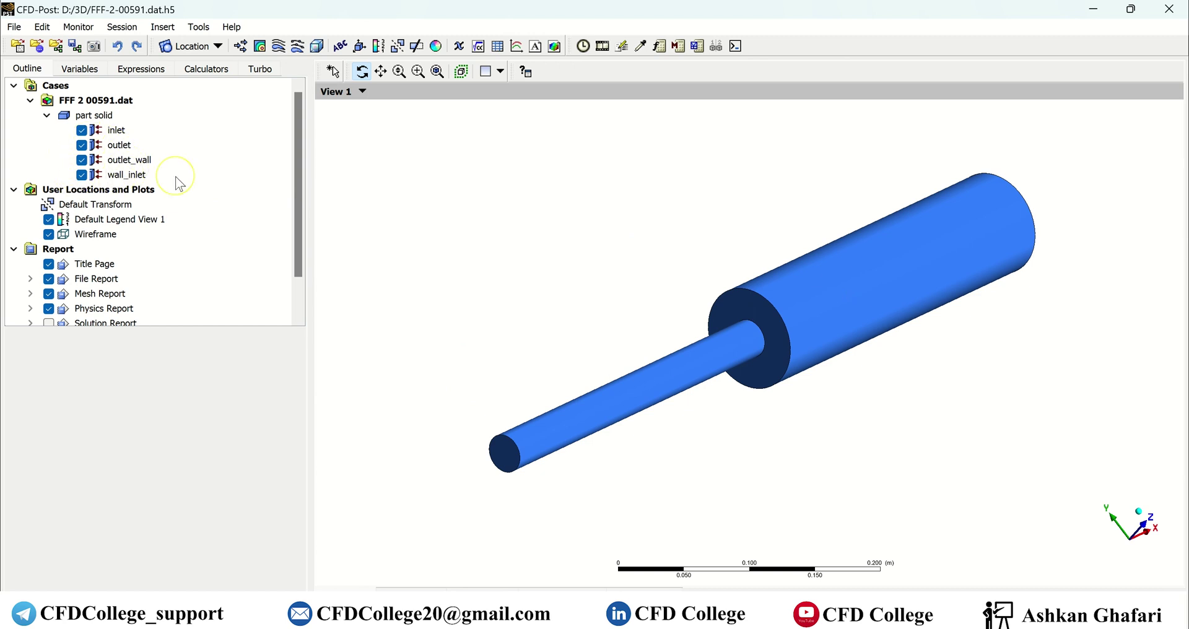
# Open the details of wall_inlet, toggle its visibility off and on, and apply a bright green constant colour.
pyautogui.click(178, 176)
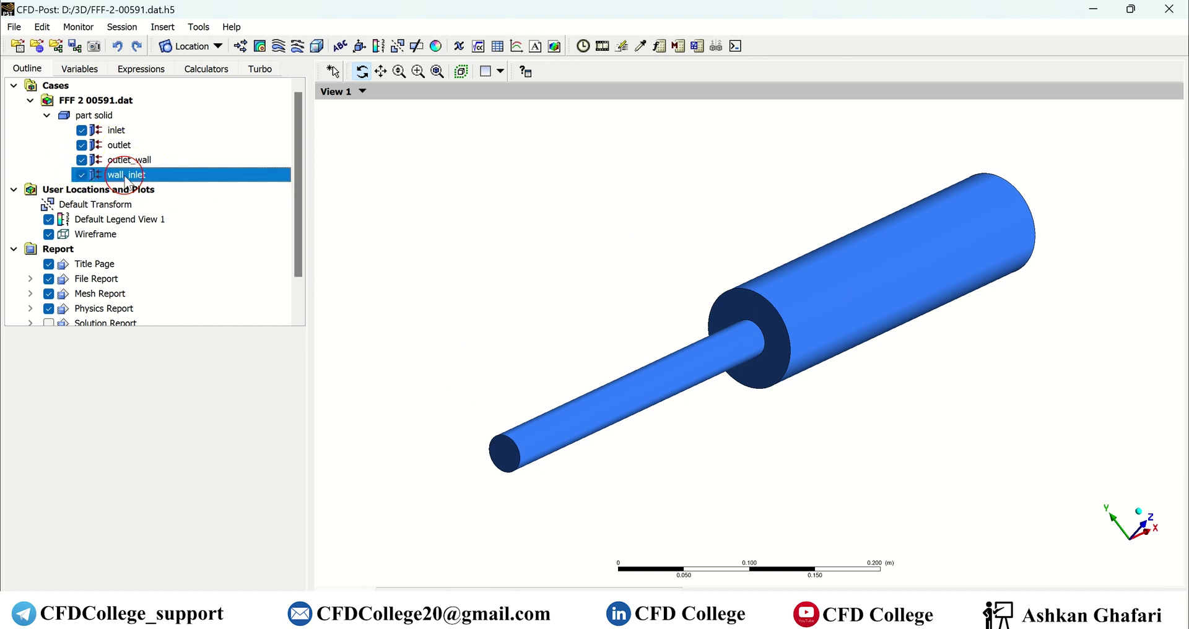
pyautogui.click(81, 175)
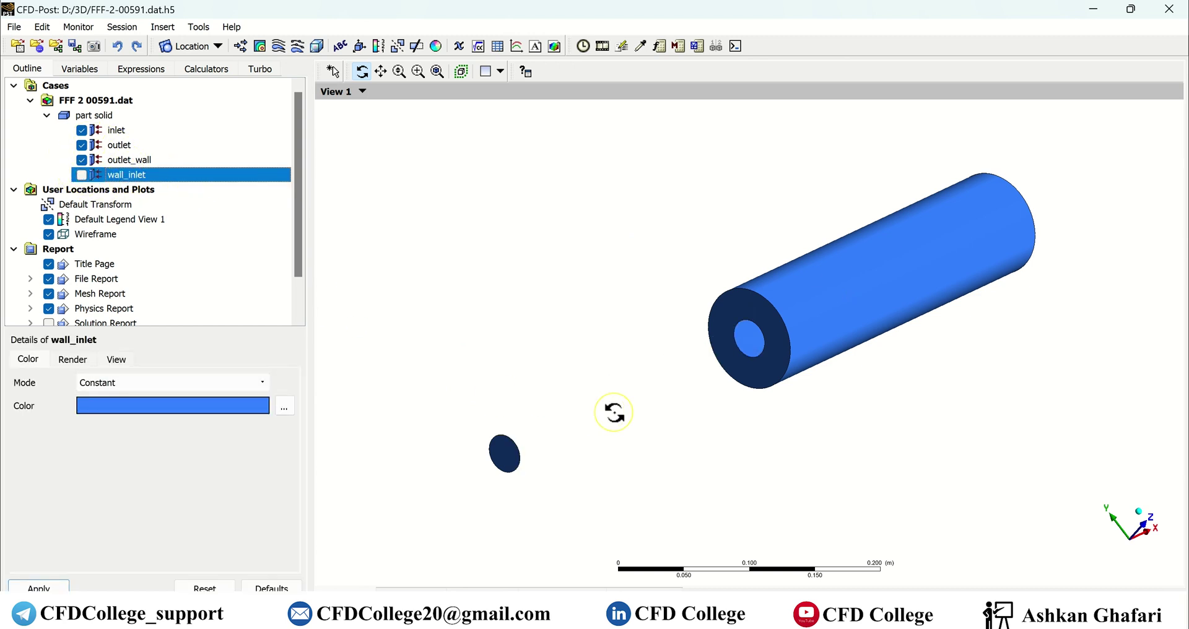
pyautogui.click(81, 174)
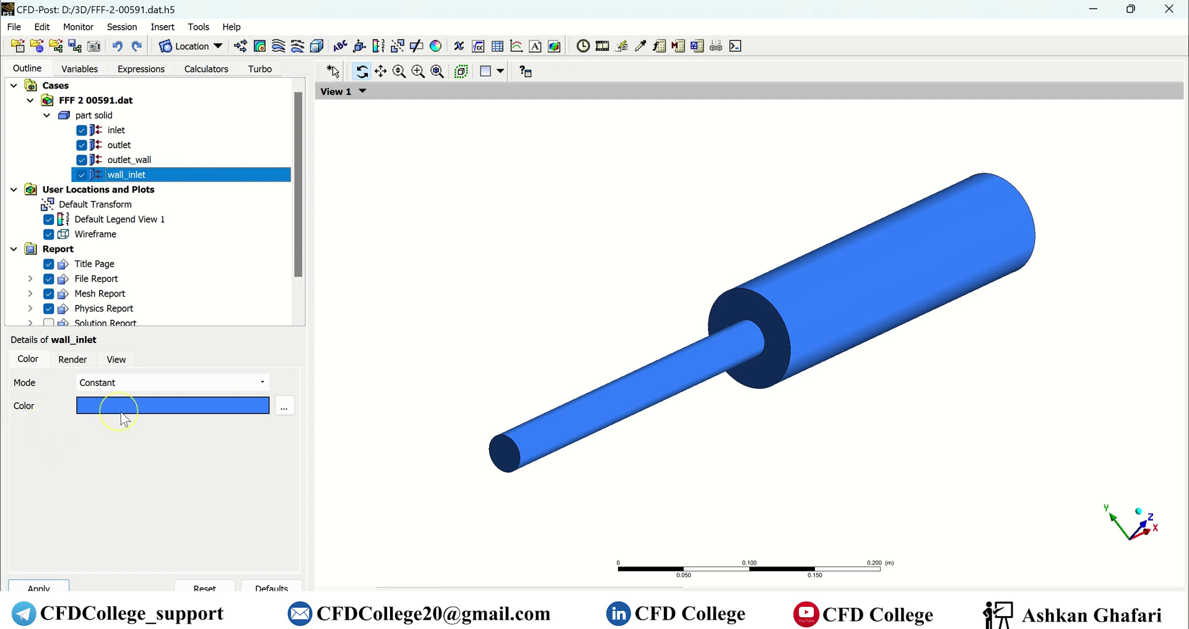
pyautogui.click(176, 407)
pyautogui.click(52, 585)
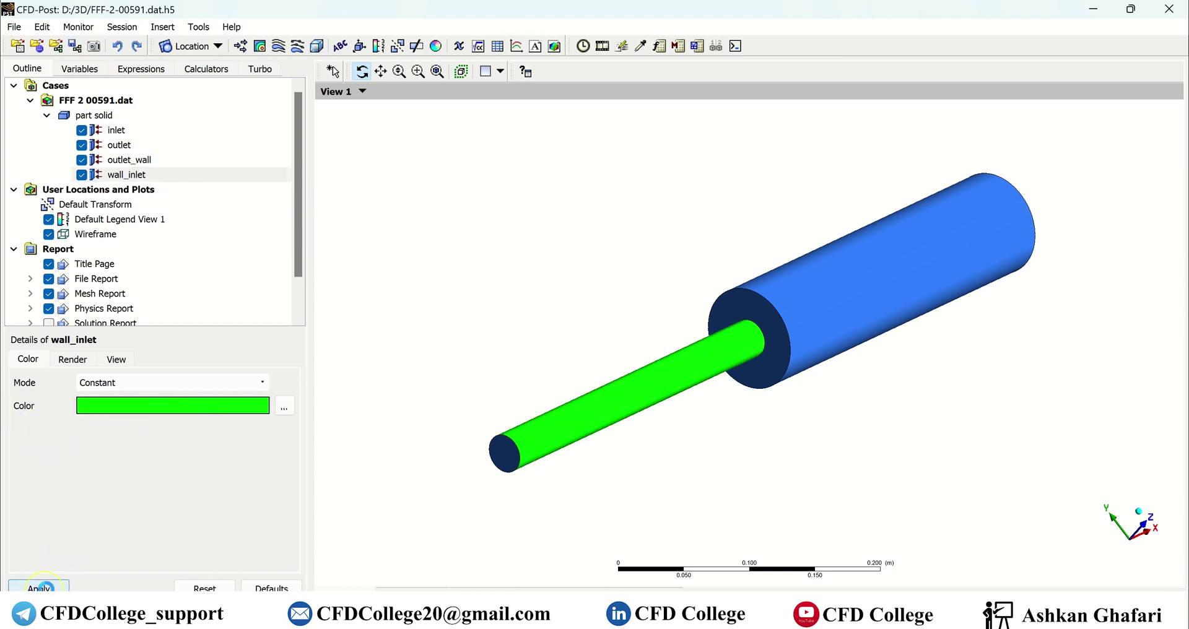
# Apply the blue constant colour #3333ff to wall_inlet.
pyautogui.click(189, 405)
pyautogui.click(191, 406)
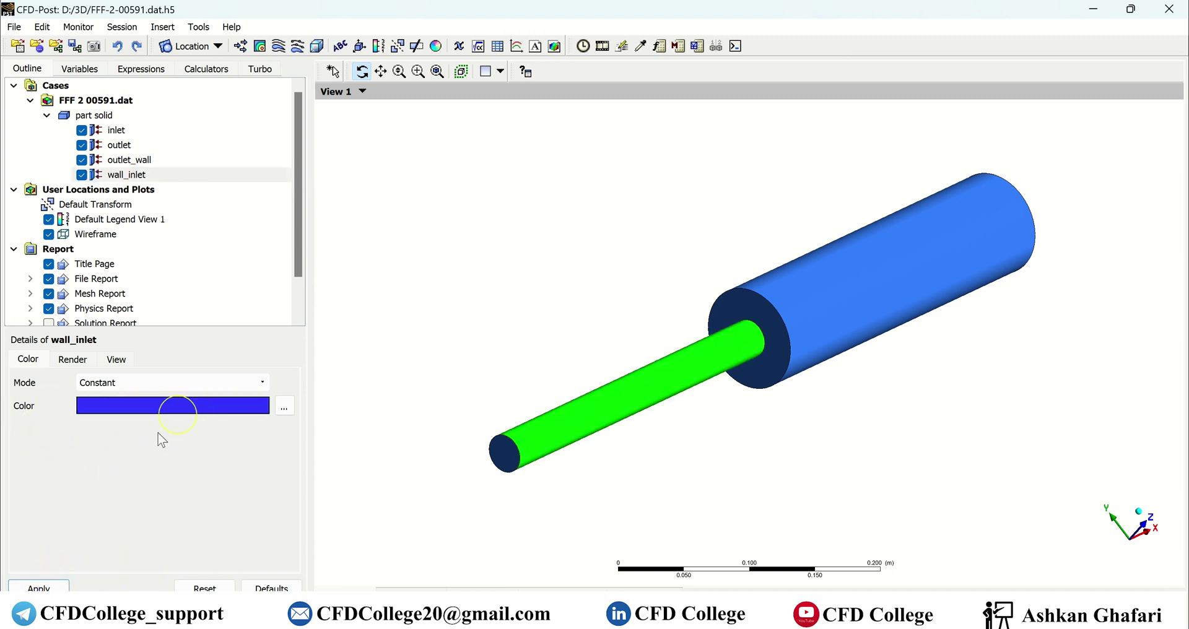
pyautogui.click(53, 586)
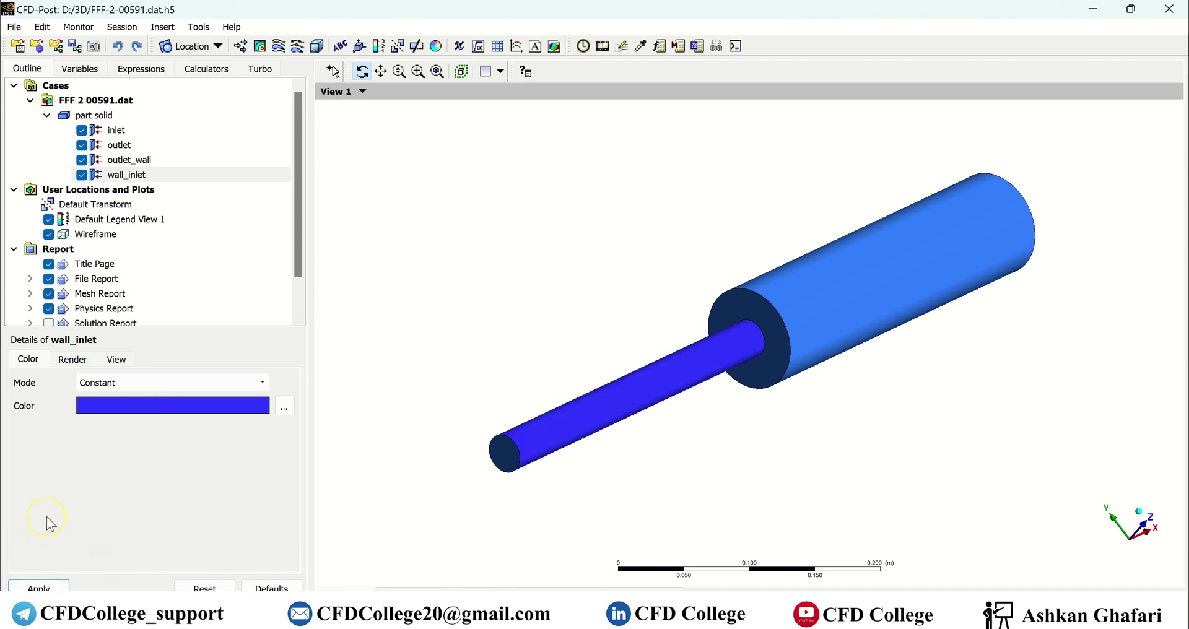
pyautogui.click(284, 407)
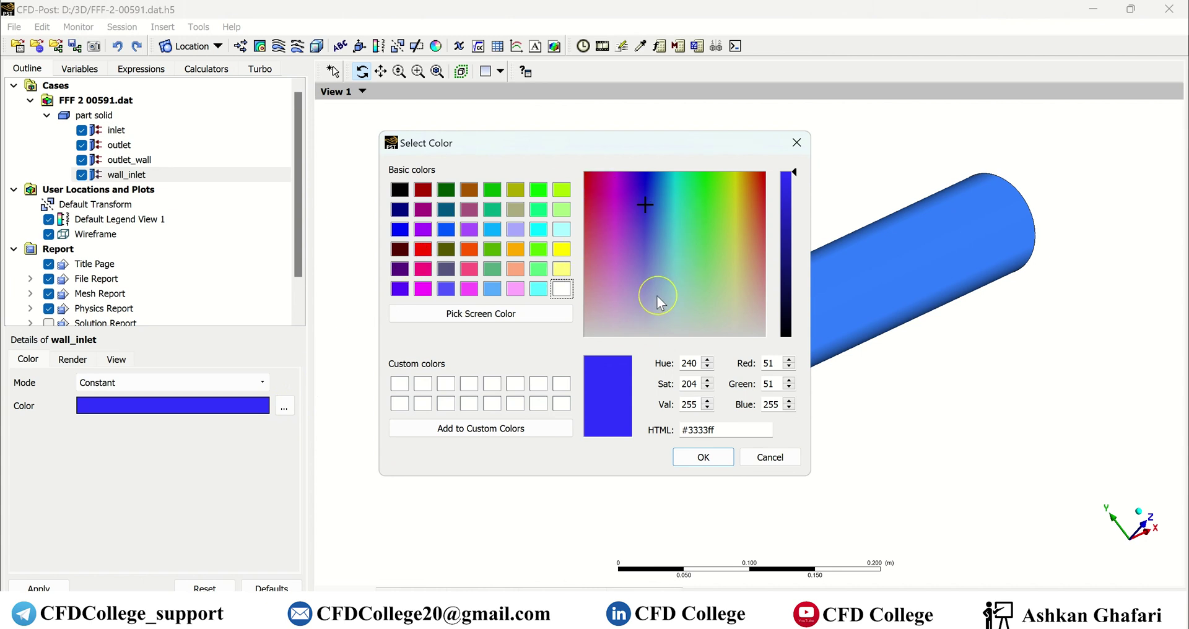
pyautogui.click(688, 457)
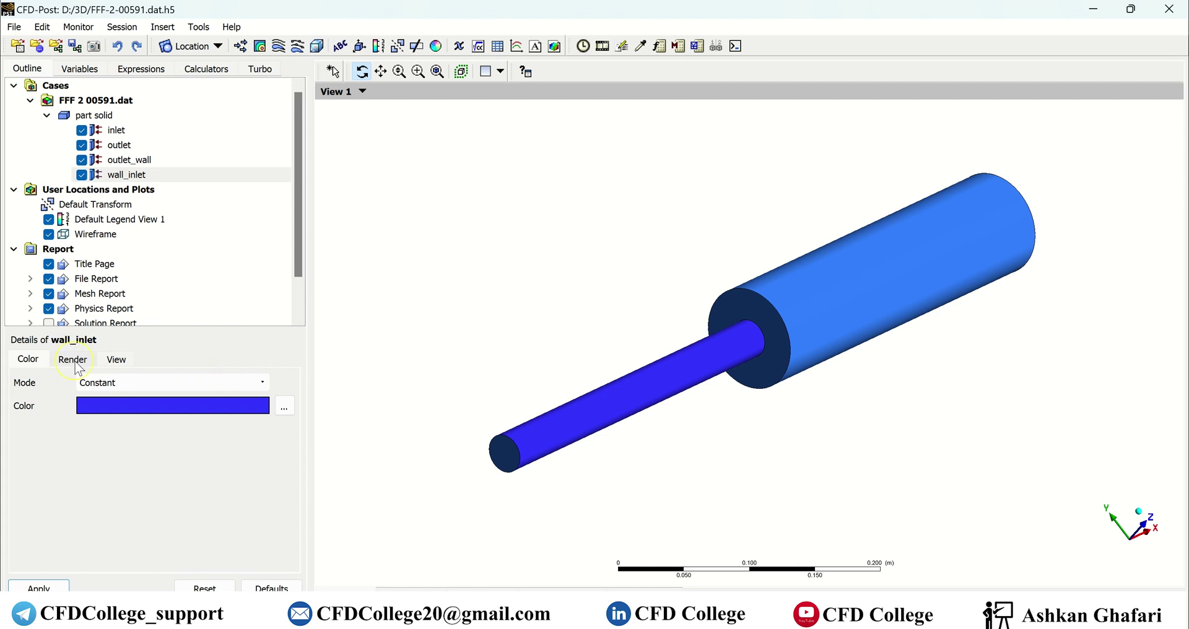
# Enable mesh lines on wall_inlet in its render settings and inspect the mesh on the narrow pipe.
pyautogui.click(73, 360)
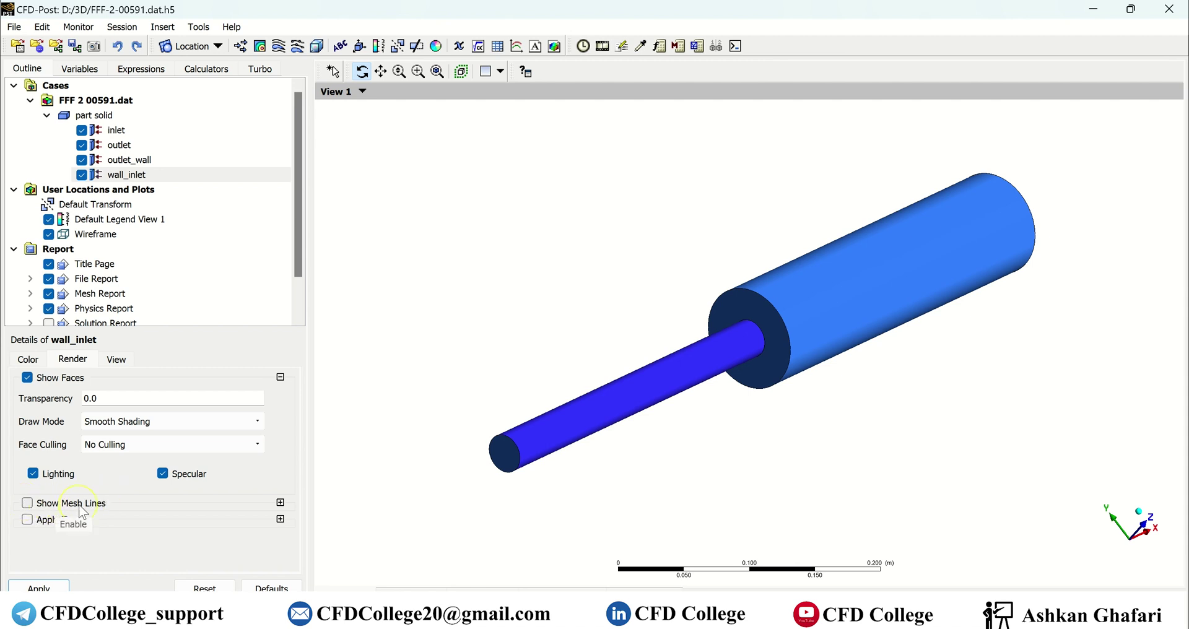
pyautogui.click(27, 503)
pyautogui.moveTo(300, 496); pyautogui.dragTo(296, 531)
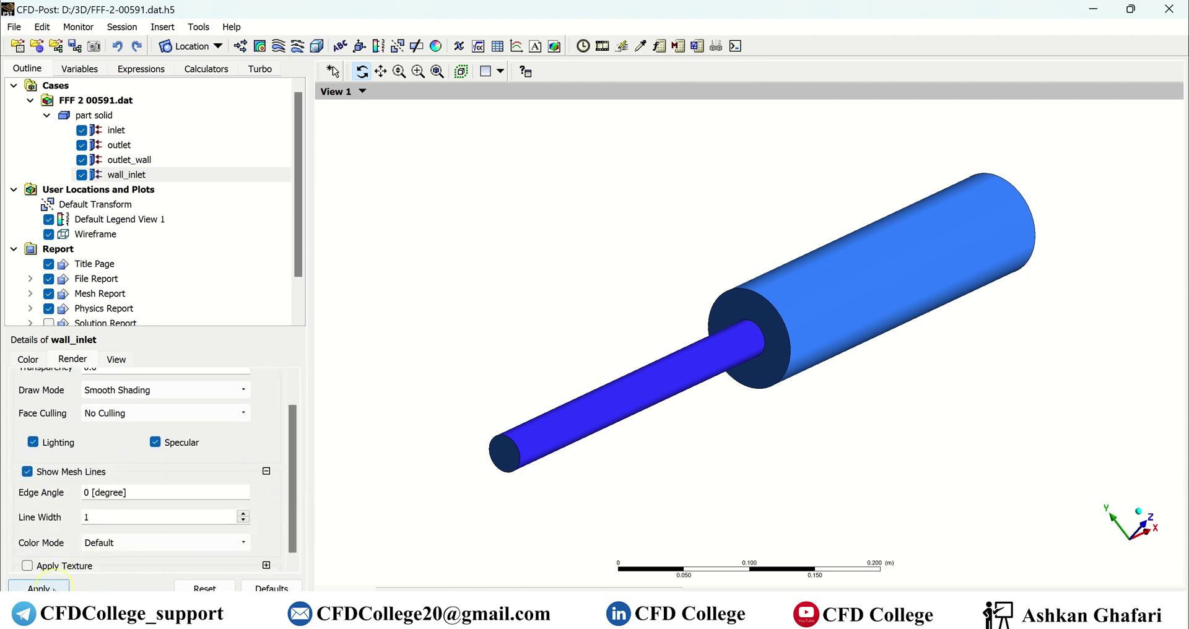
pyautogui.click(53, 586)
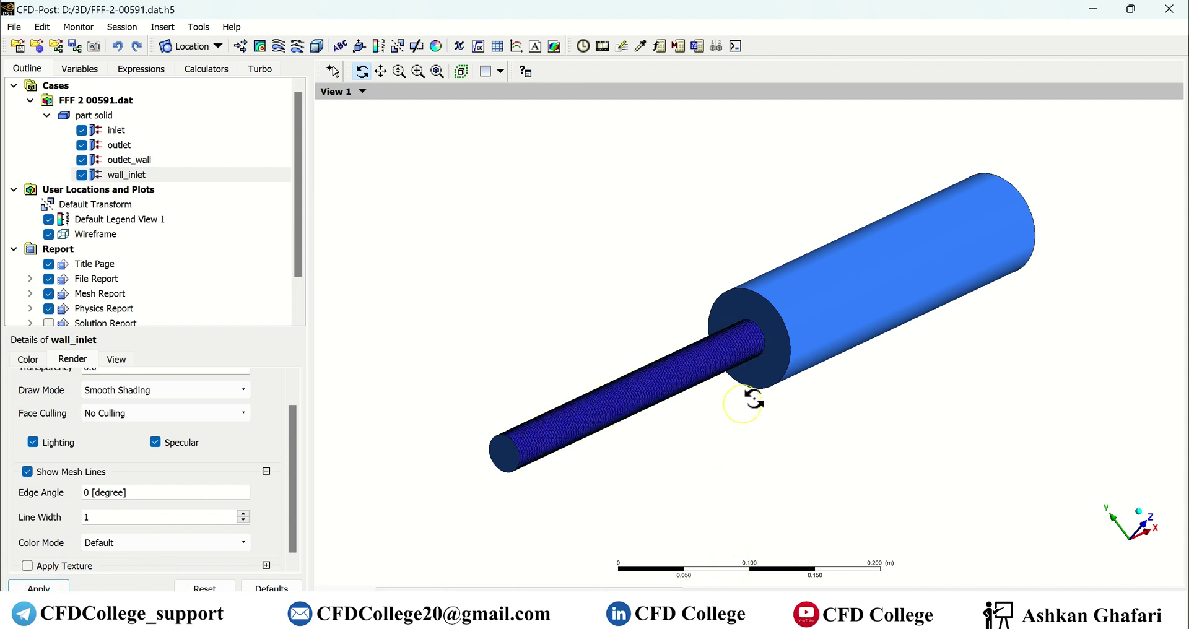
pyautogui.moveTo(737, 387); pyautogui.dragTo(732, 374)
pyautogui.scroll(5, 732, 374)
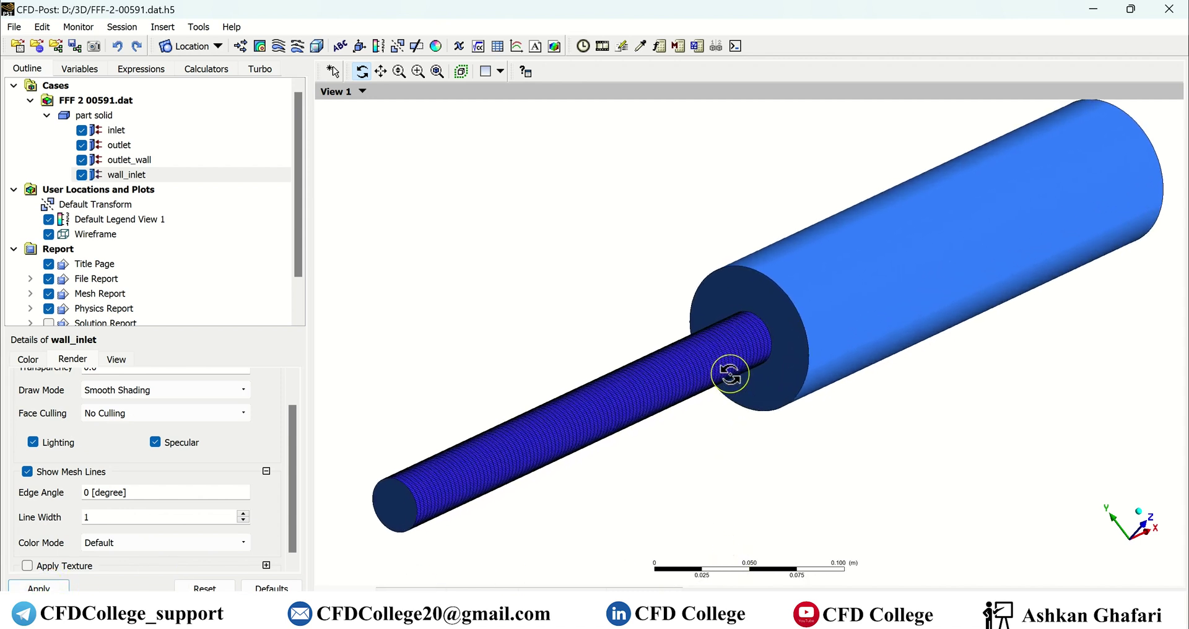
pyautogui.scroll(-2, 727, 372)
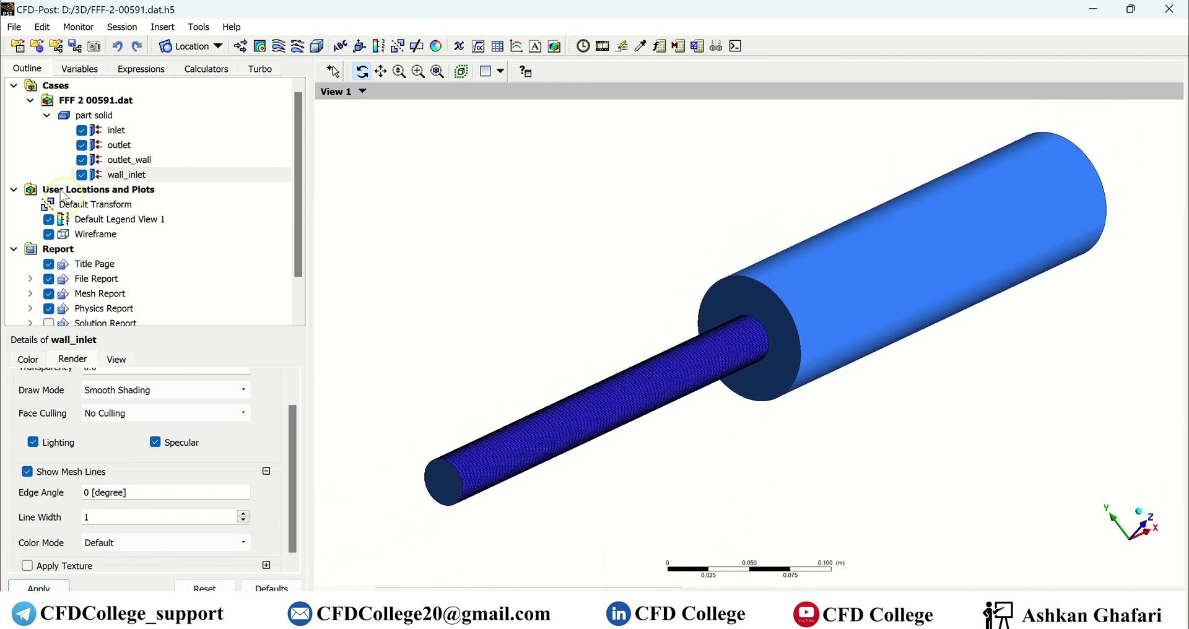
# Enable mesh lines on outlet_wall and inspect the mesh on the wide pipe.
pyautogui.click(133, 161)
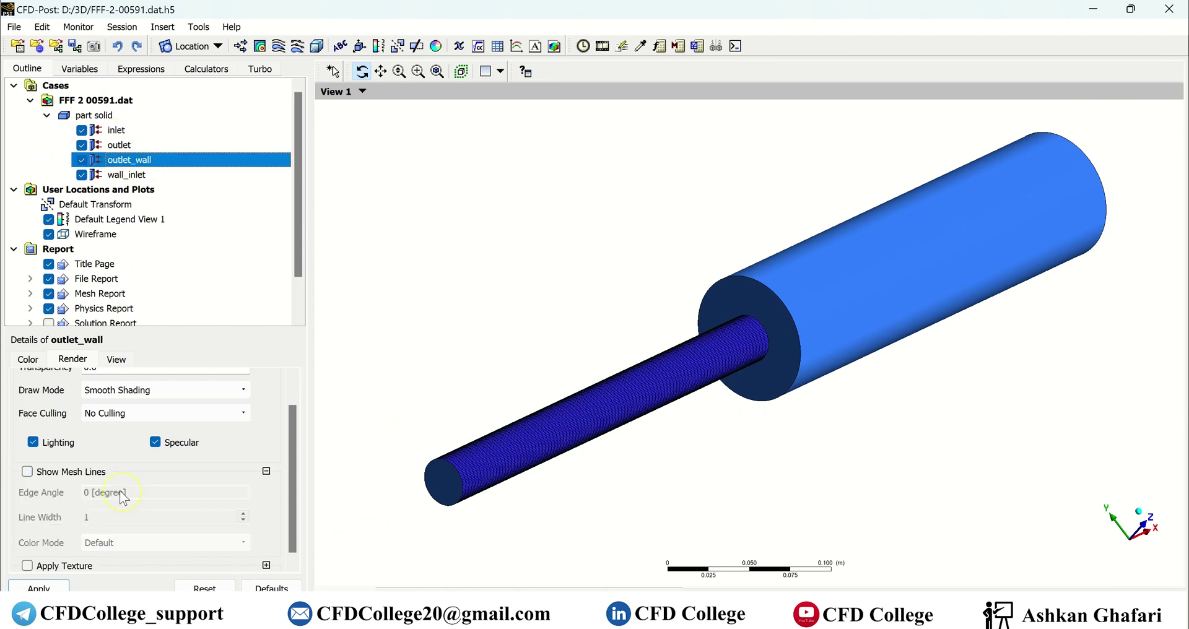
pyautogui.click(26, 471)
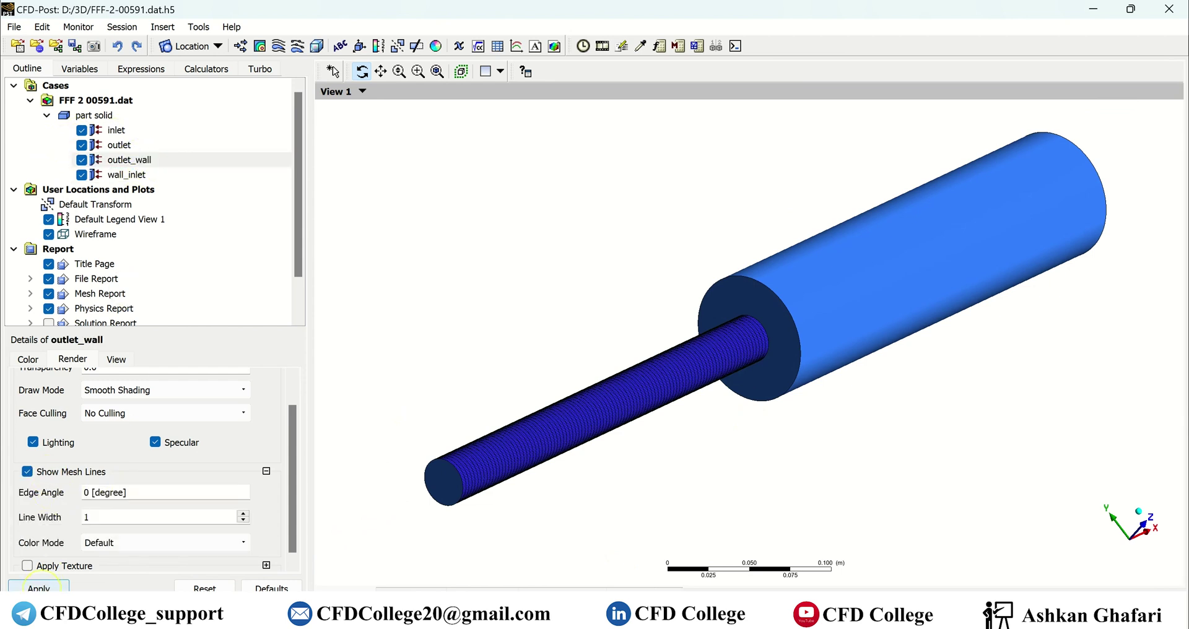
pyautogui.click(41, 586)
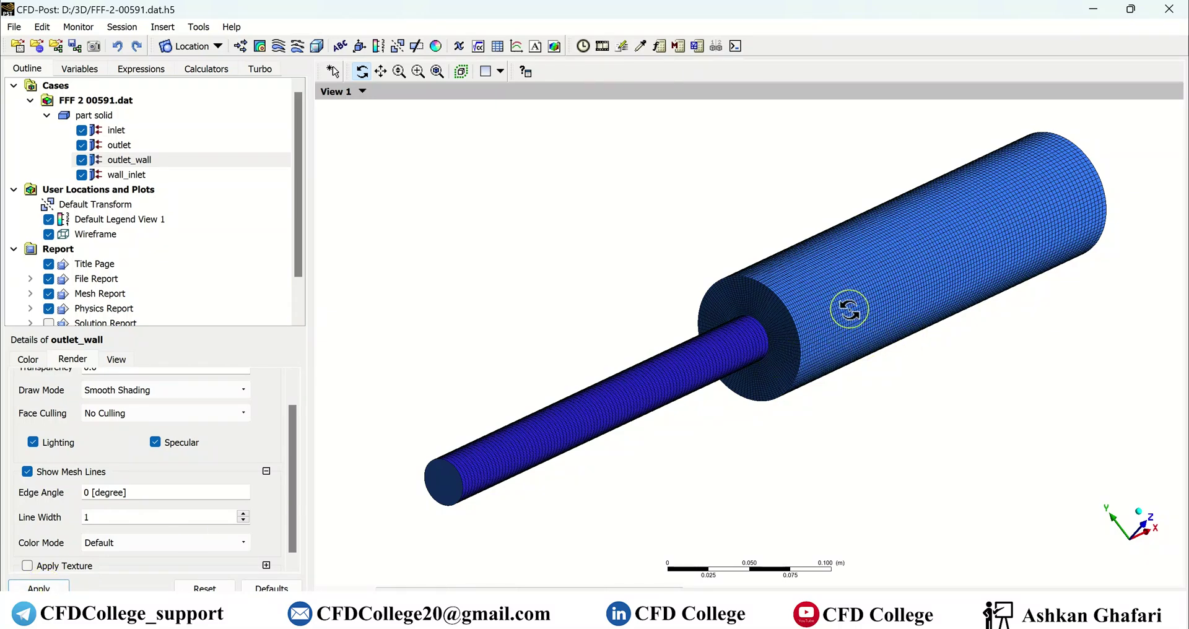
pyautogui.scroll(3, 849, 310)
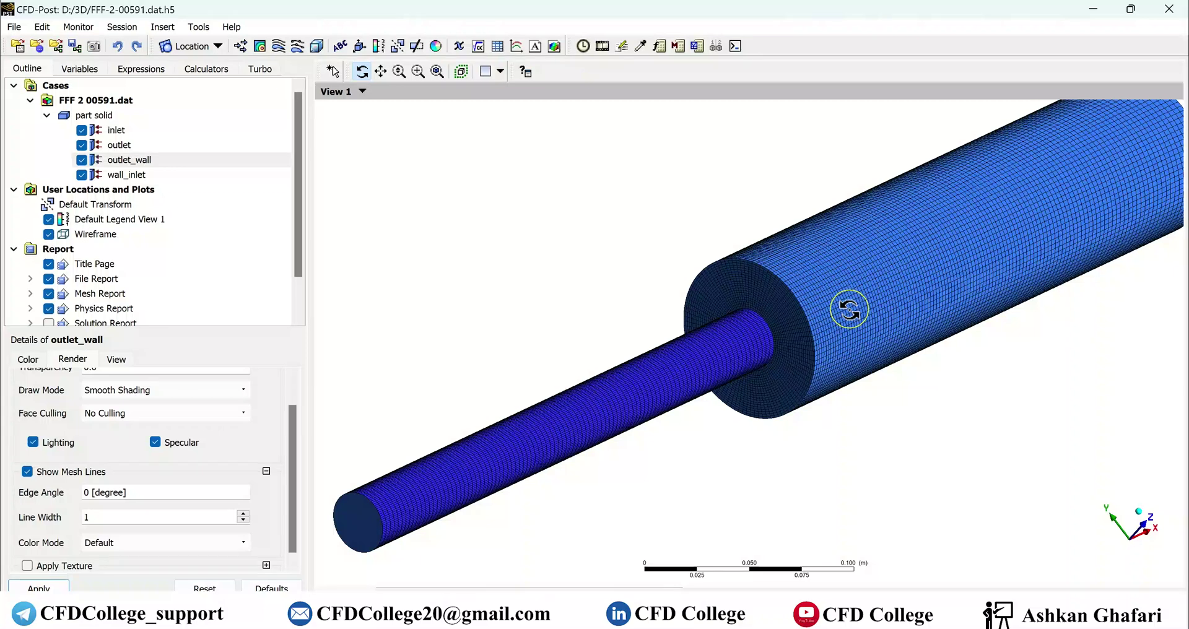
# Set the face transparency of wall_inlet to 0.9.
pyautogui.scroll(2, 98, 466)
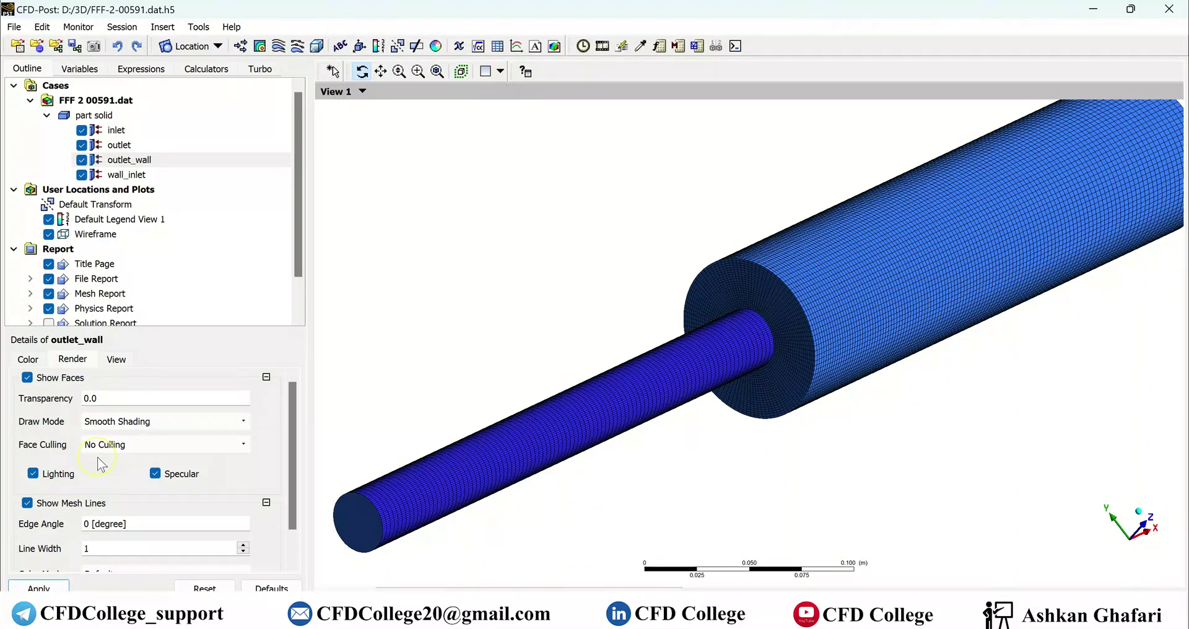
pyautogui.click(127, 175)
pyautogui.click(121, 398)
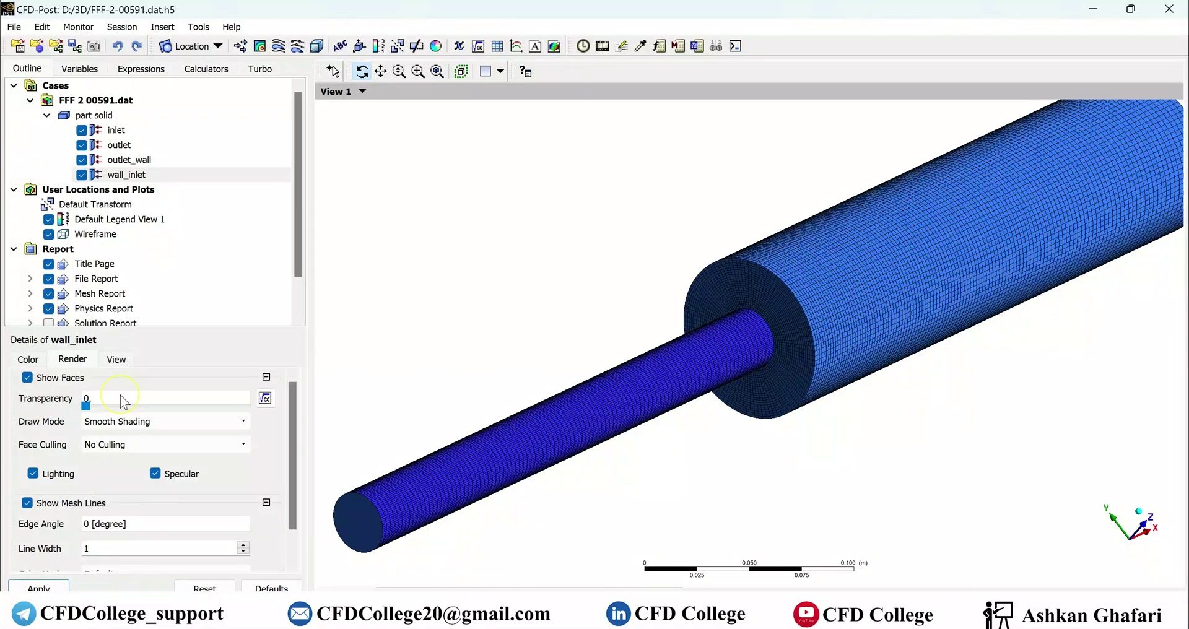
pyautogui.write('0.9')
pyautogui.click(39, 587)
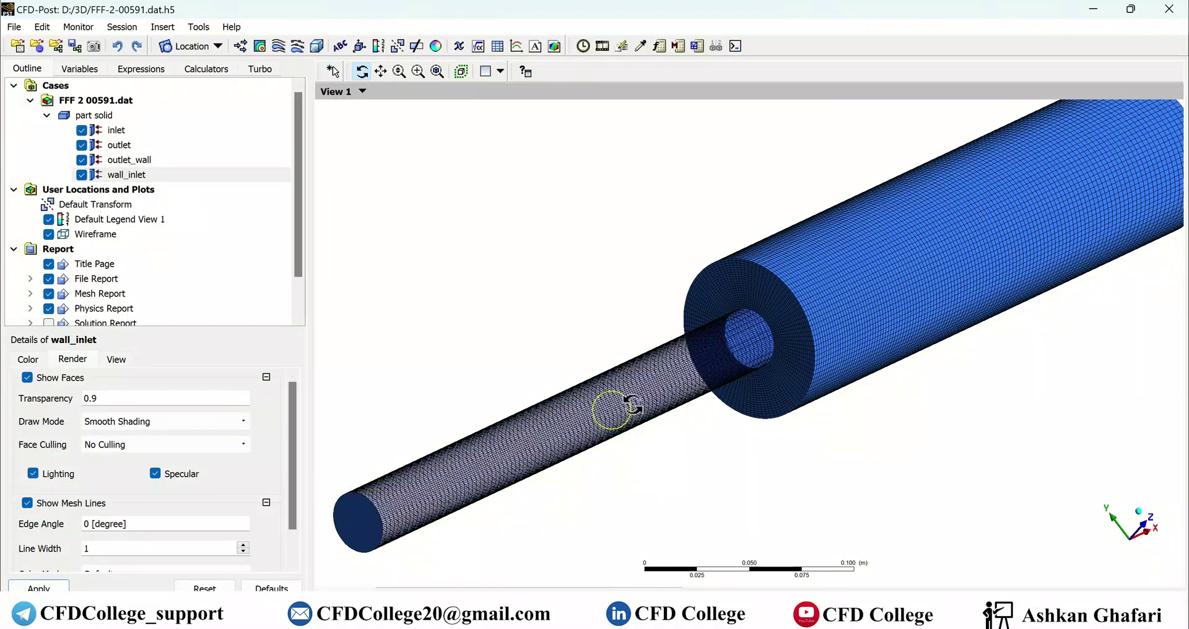
# Set the face transparency of outlet_wall to 0.9 and inspect both pipes.
pyautogui.click(121, 160)
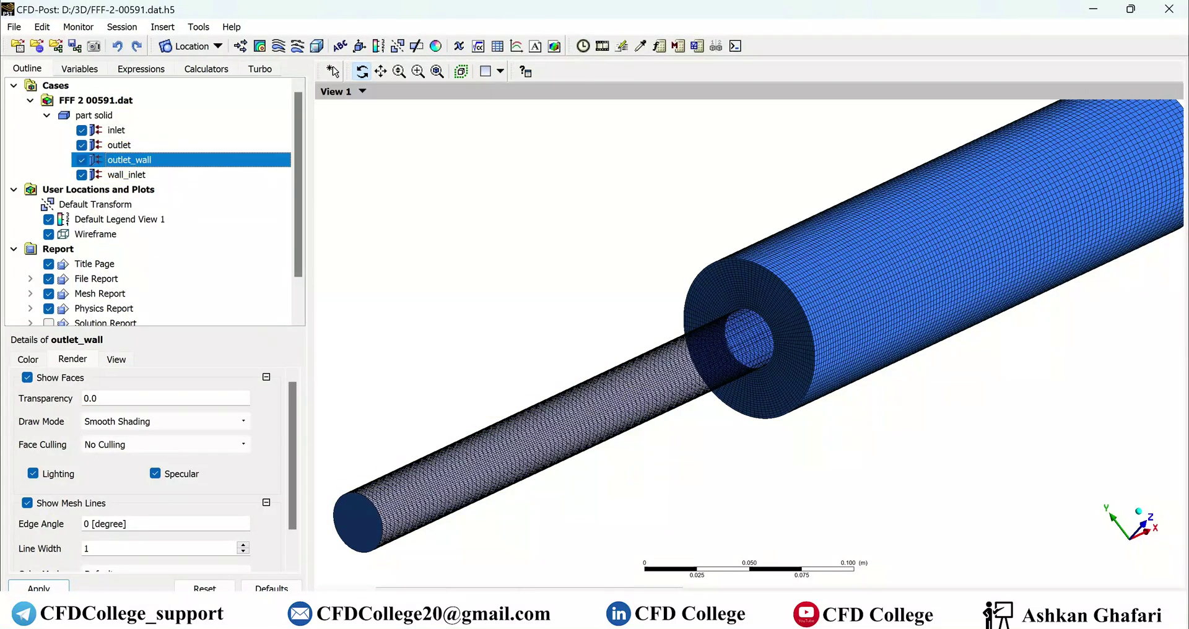
pyautogui.click(138, 400)
pyautogui.write('0.9')
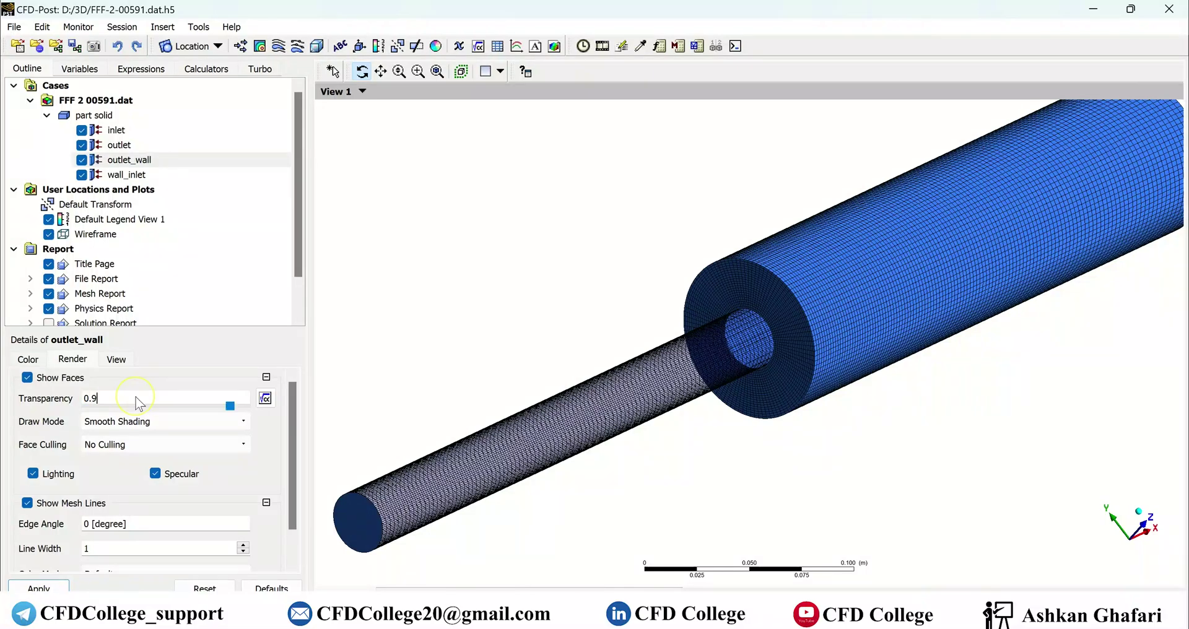
pyautogui.click(38, 587)
pyautogui.moveTo(922, 436); pyautogui.dragTo(908, 440)
pyautogui.scroll(-4, 908, 439)
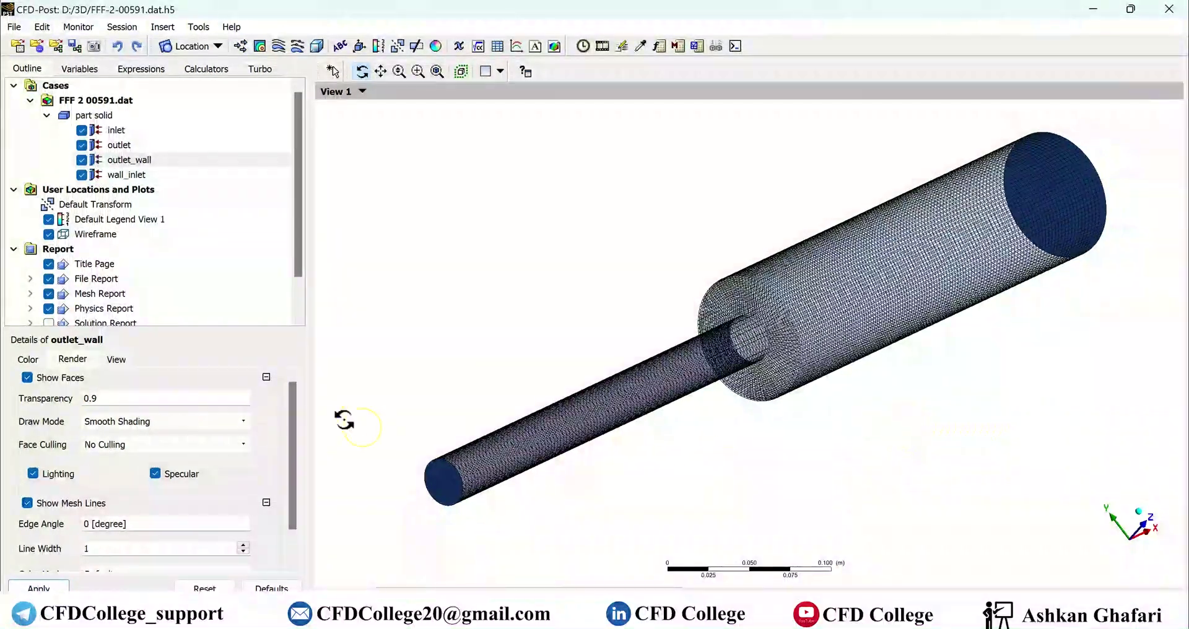
# Set the face transparency of the inlet boundary to 0.5.
pyautogui.click(117, 130)
pyautogui.click(119, 399)
pyautogui.write('0.')
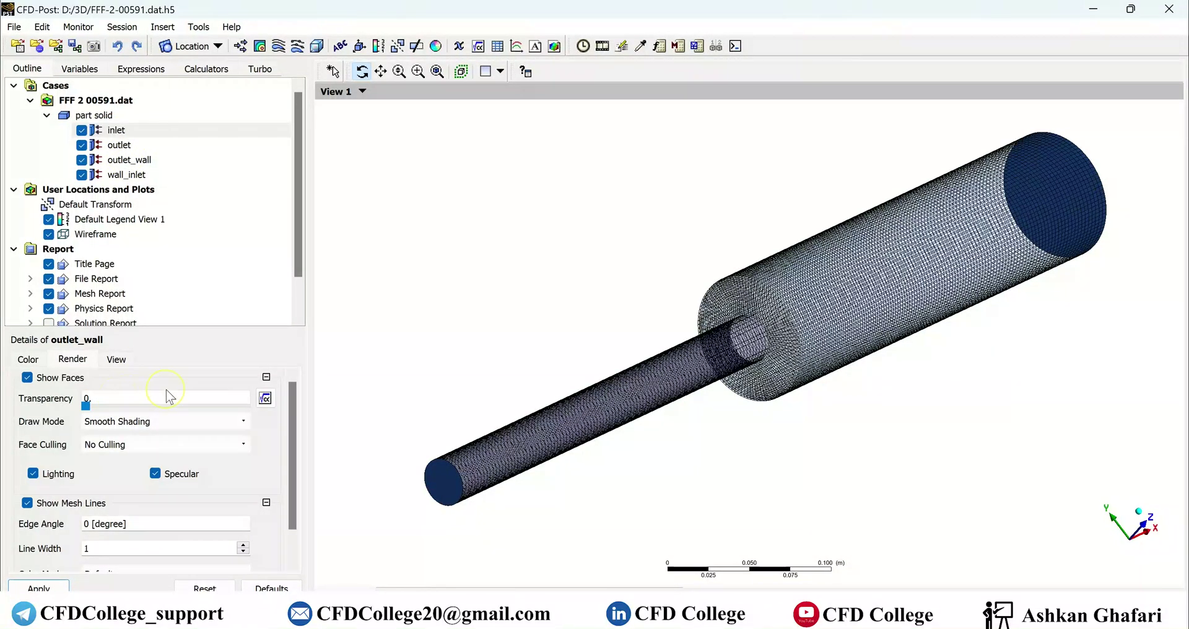
pyautogui.write('9')
pyautogui.click(38, 587)
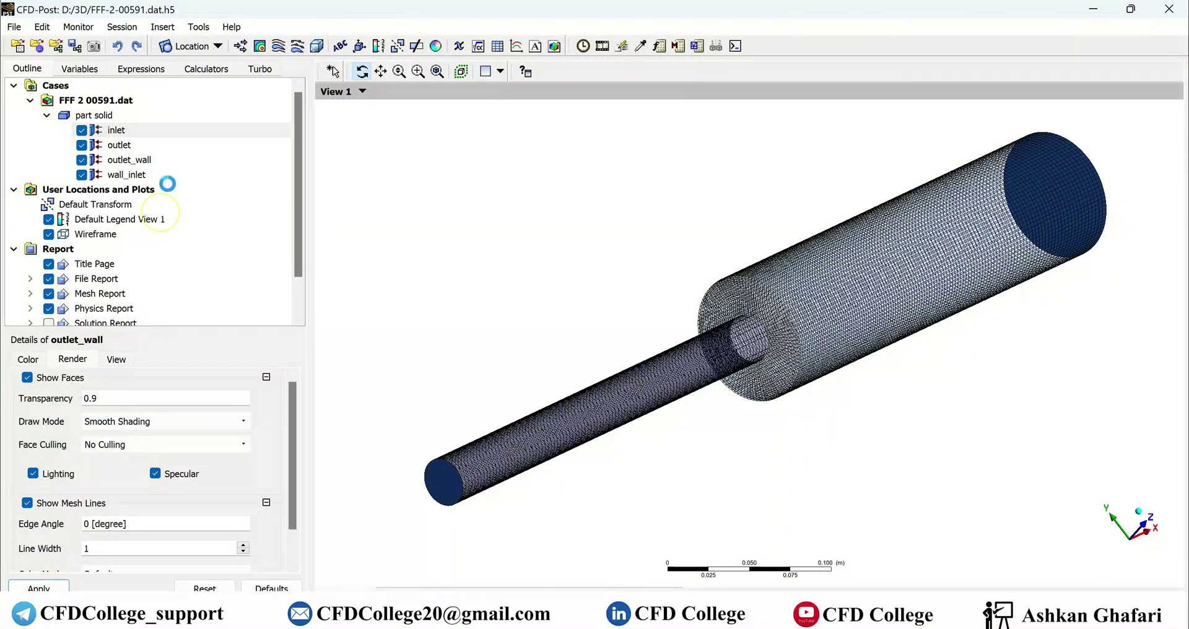
pyautogui.click(113, 399)
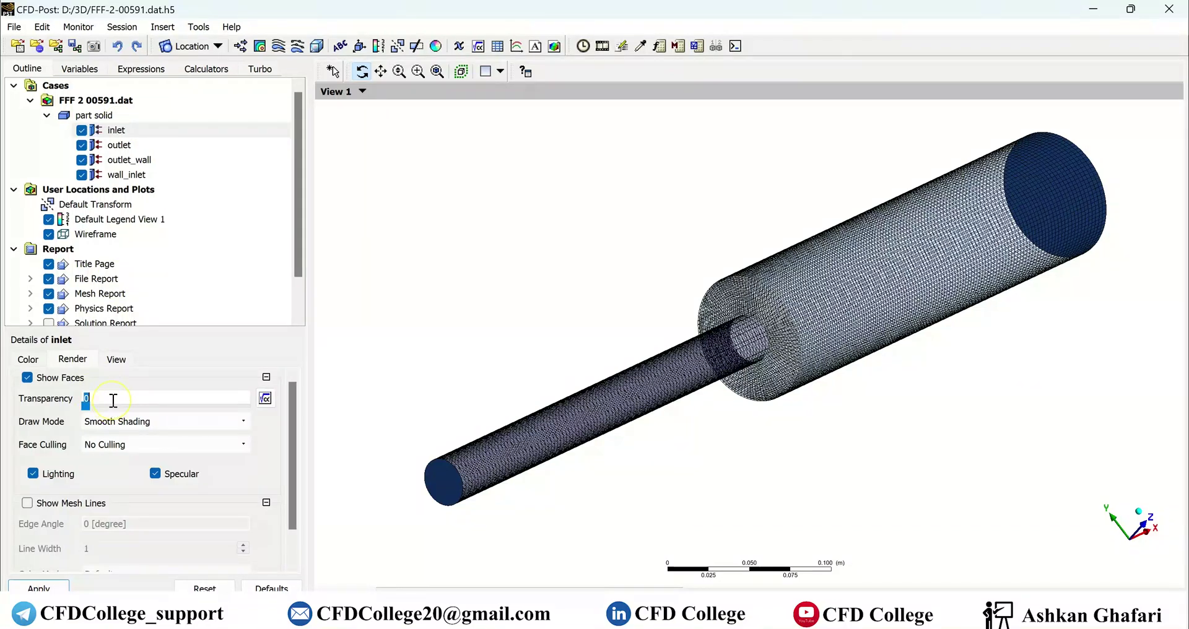
pyautogui.write('5')
pyautogui.click(39, 588)
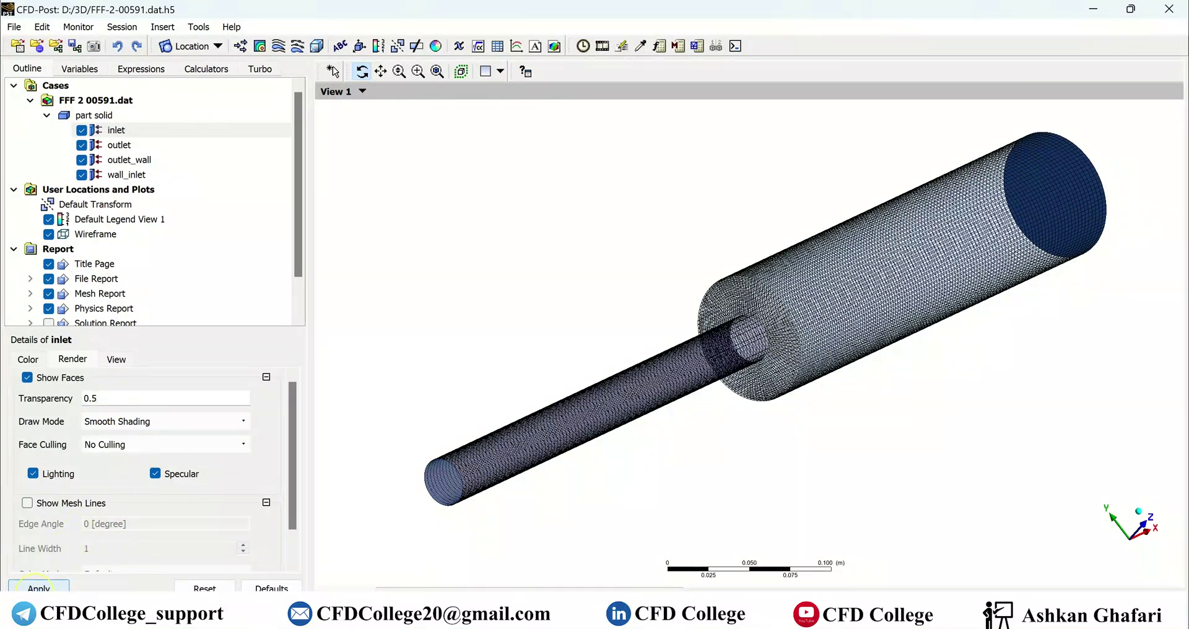
# Set the face transparency of the outlet boundary to 0.5.
pyautogui.click(124, 145)
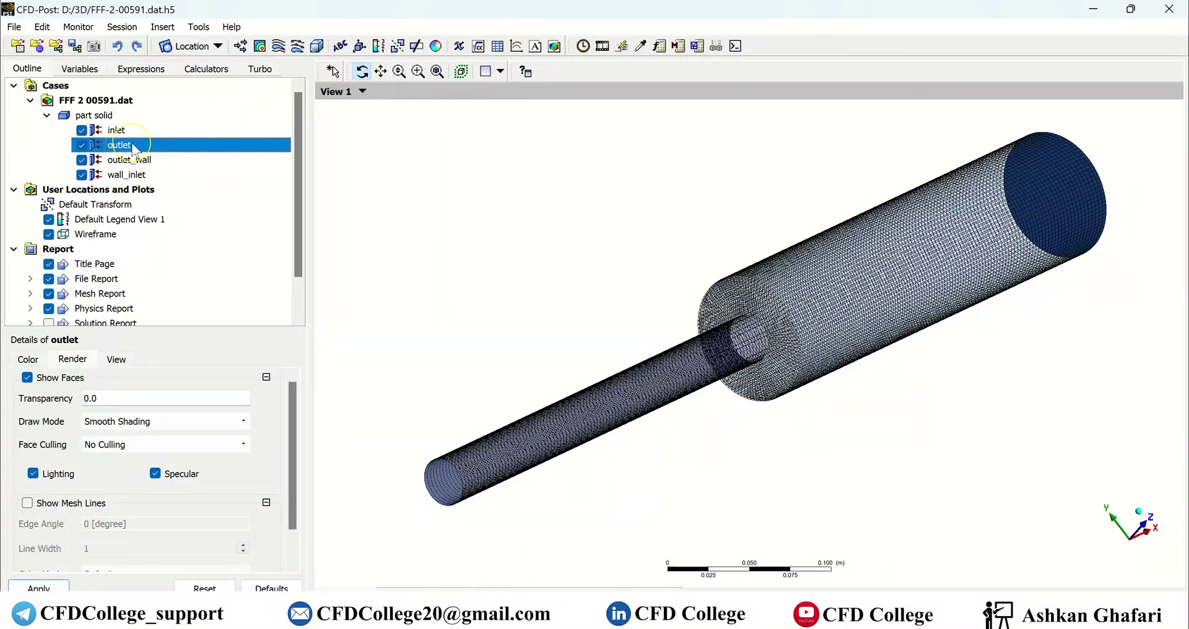
pyautogui.click(122, 399)
pyautogui.write('.5')
pyautogui.click(38, 587)
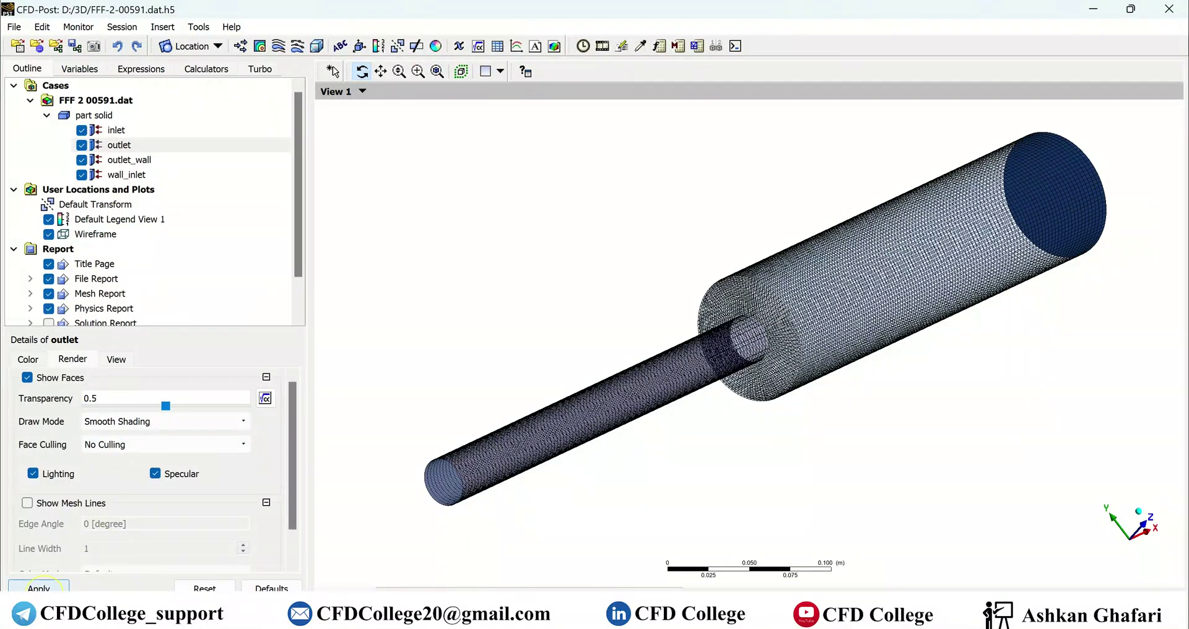
# Enable mesh lines on the outlet and inlet boundaries.
pyautogui.click(63, 504)
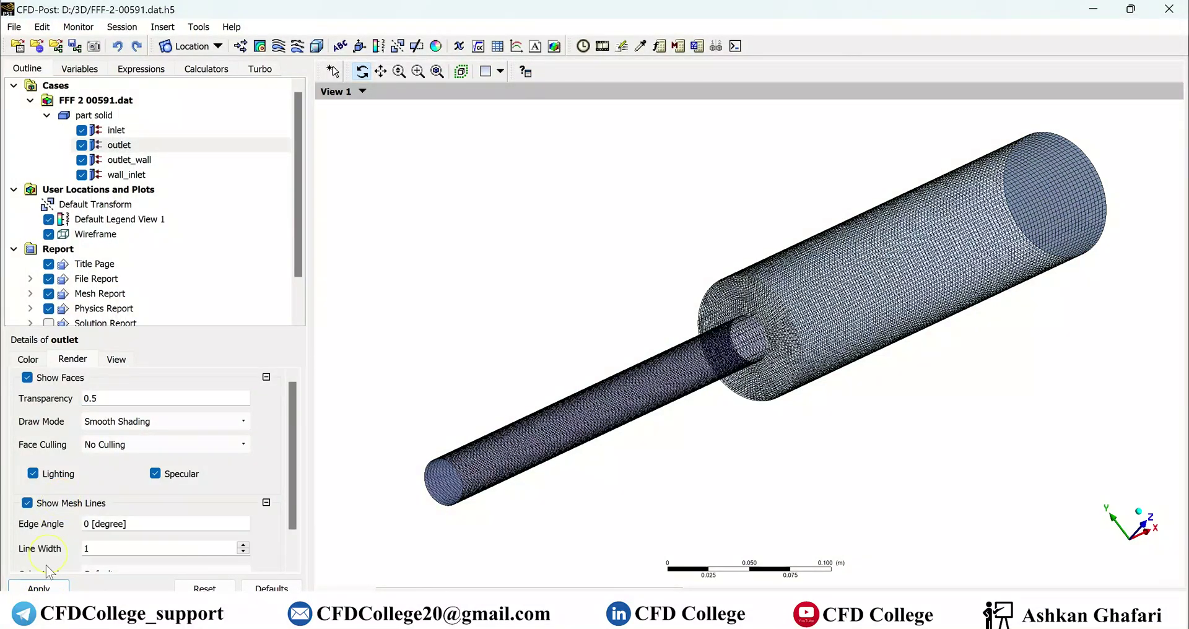
pyautogui.click(38, 587)
pyautogui.click(116, 131)
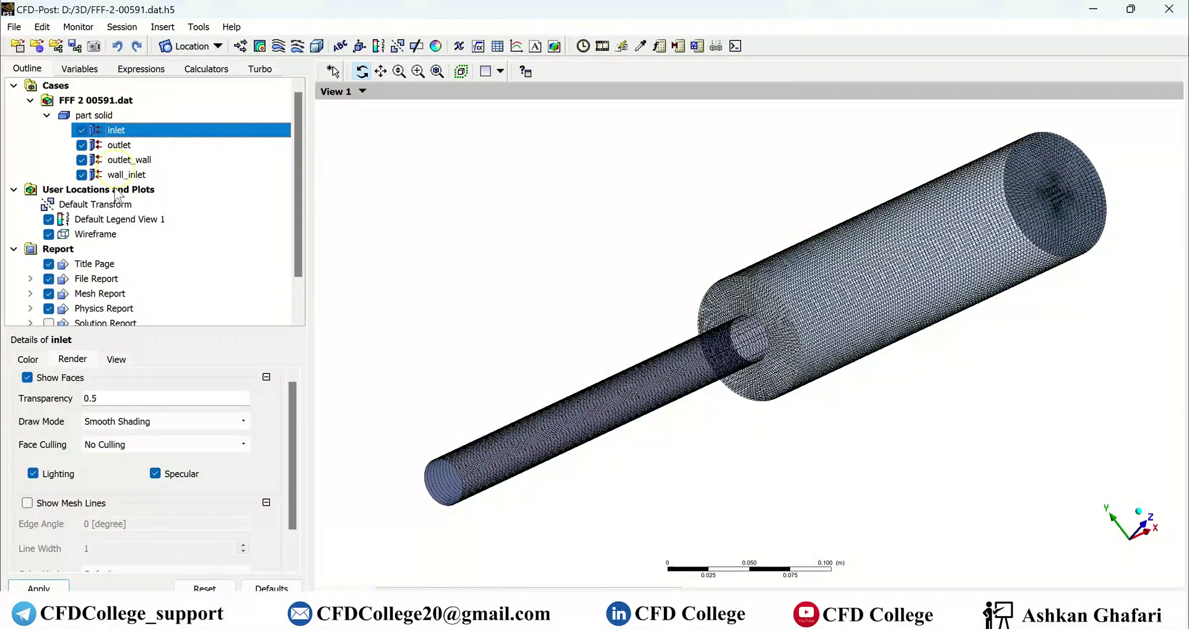
pyautogui.click(64, 503)
pyautogui.click(60, 587)
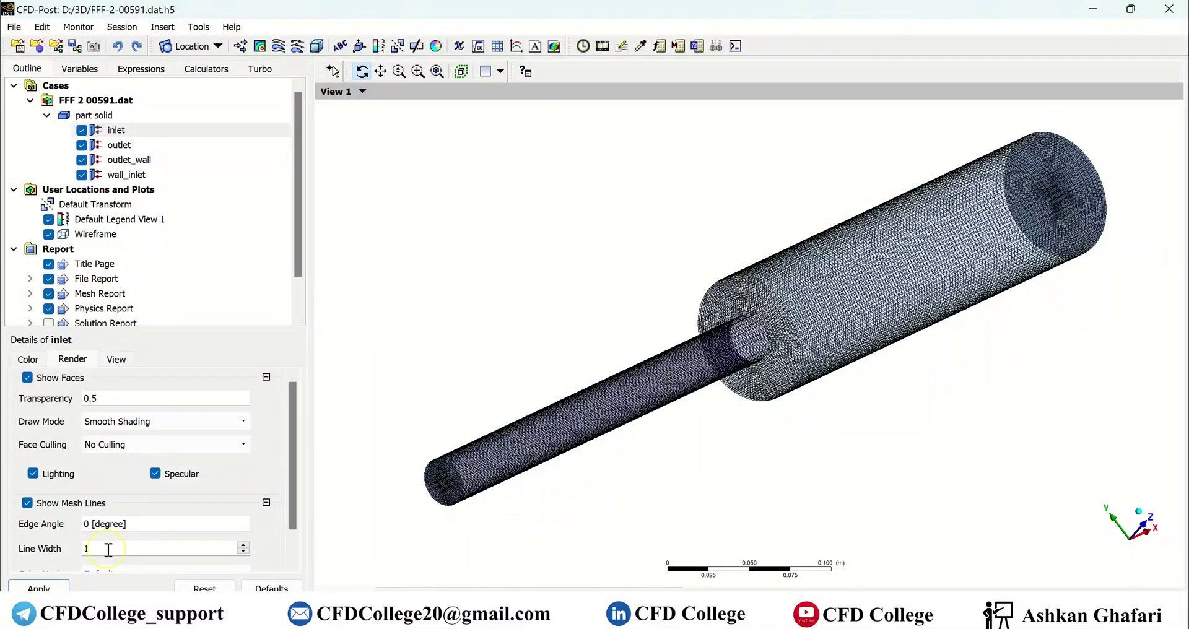
# Try the User Specified colour mode for the inlet's mesh lines and return it to Default.
pyautogui.scroll(-1, 64, 532)
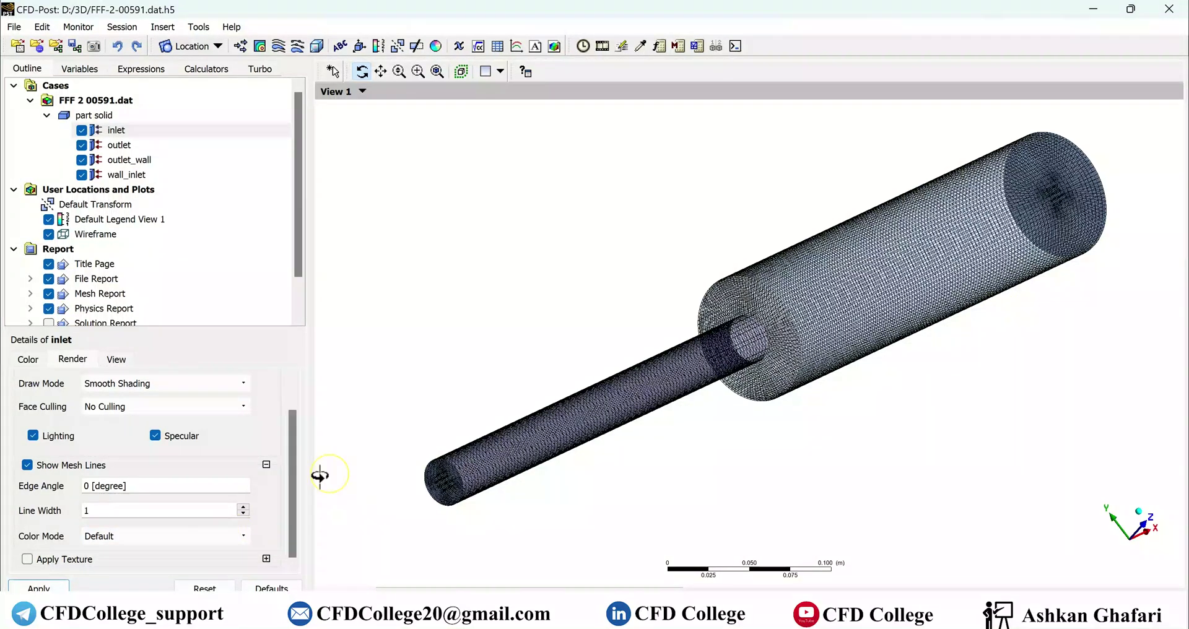
pyautogui.click(242, 537)
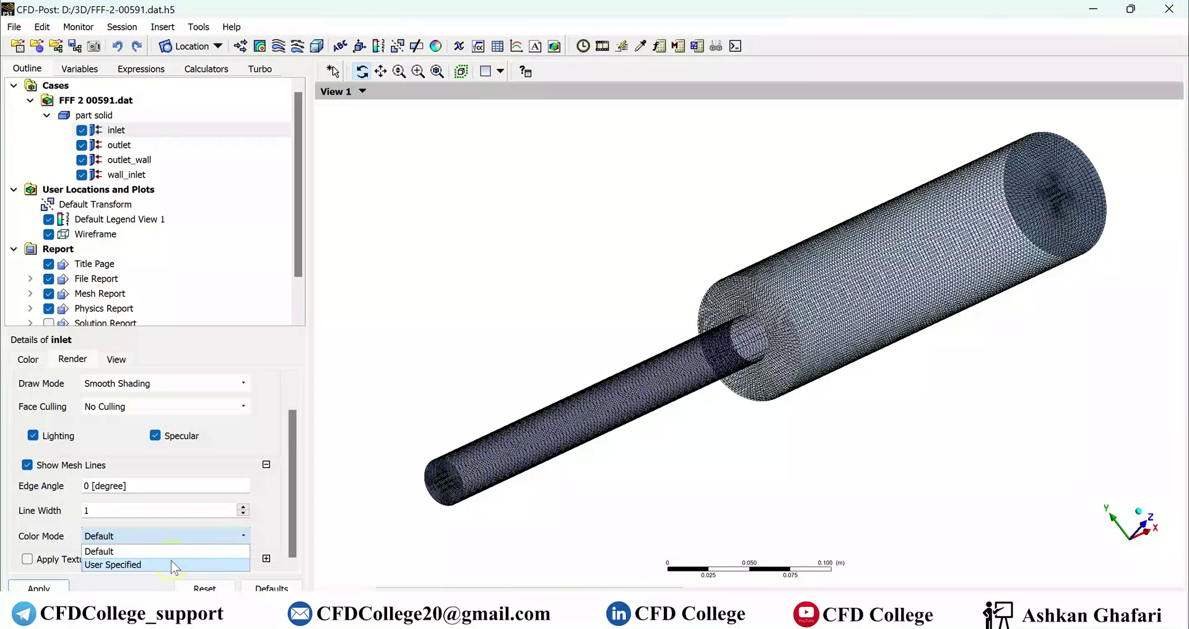
pyautogui.click(173, 564)
pyautogui.scroll(-1, 223, 536)
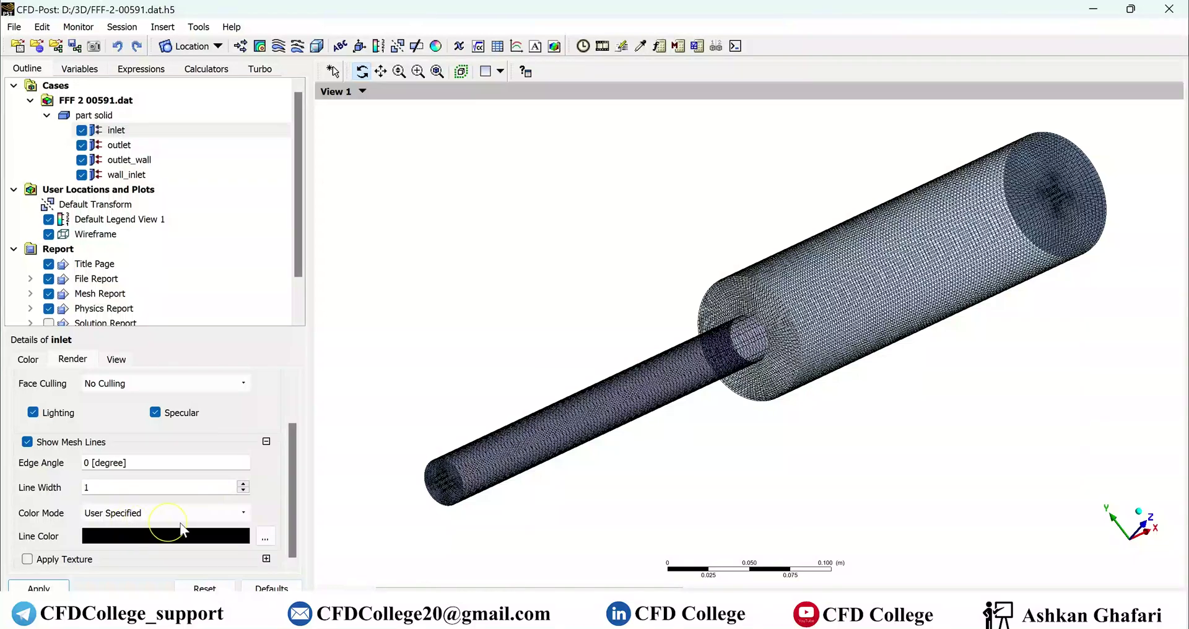
pyautogui.click(228, 518)
pyautogui.click(162, 530)
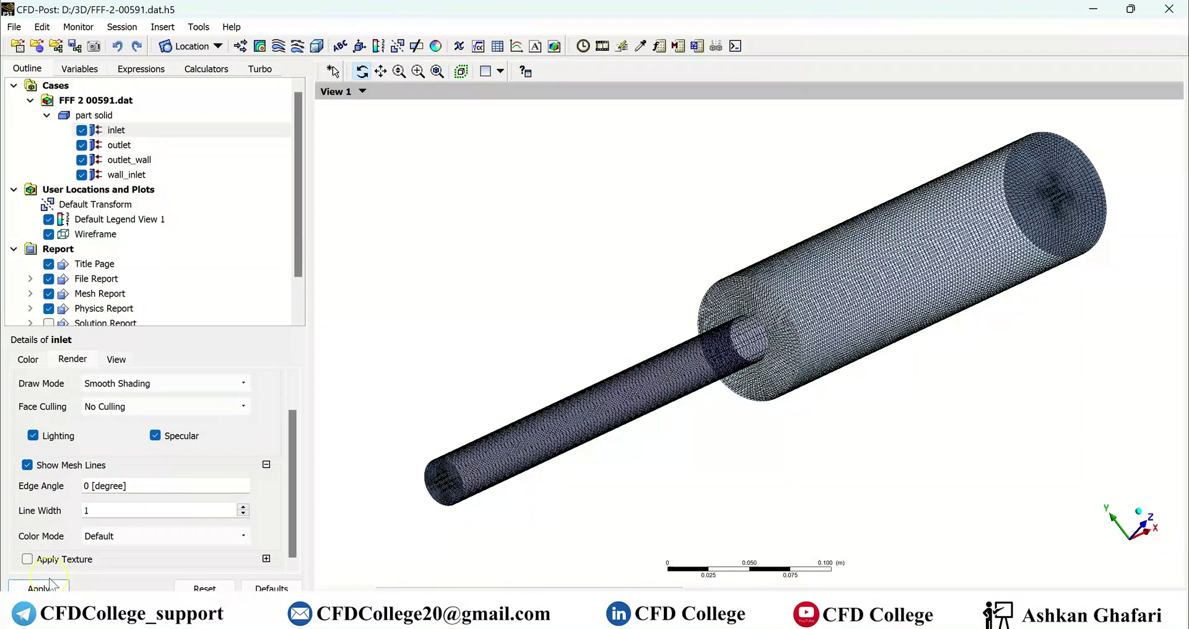
pyautogui.scroll(-1, 927, 319)
pyautogui.scroll(2, 927, 319)
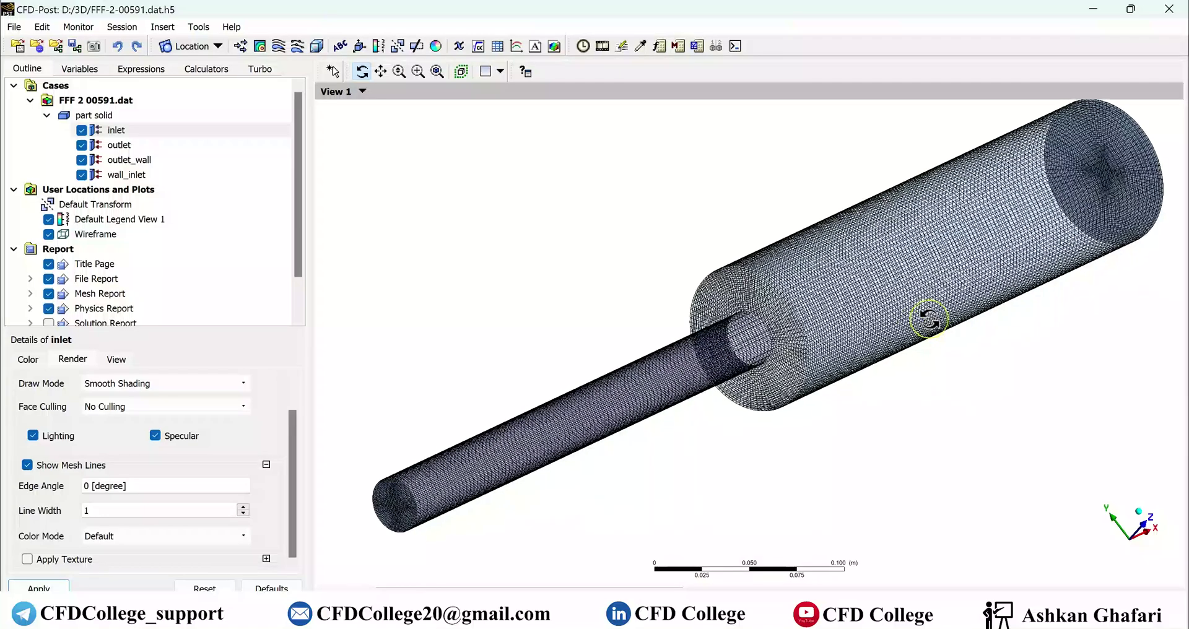
# Turn off mesh lines on the inlet and outlet boundaries.
pyautogui.click(27, 465)
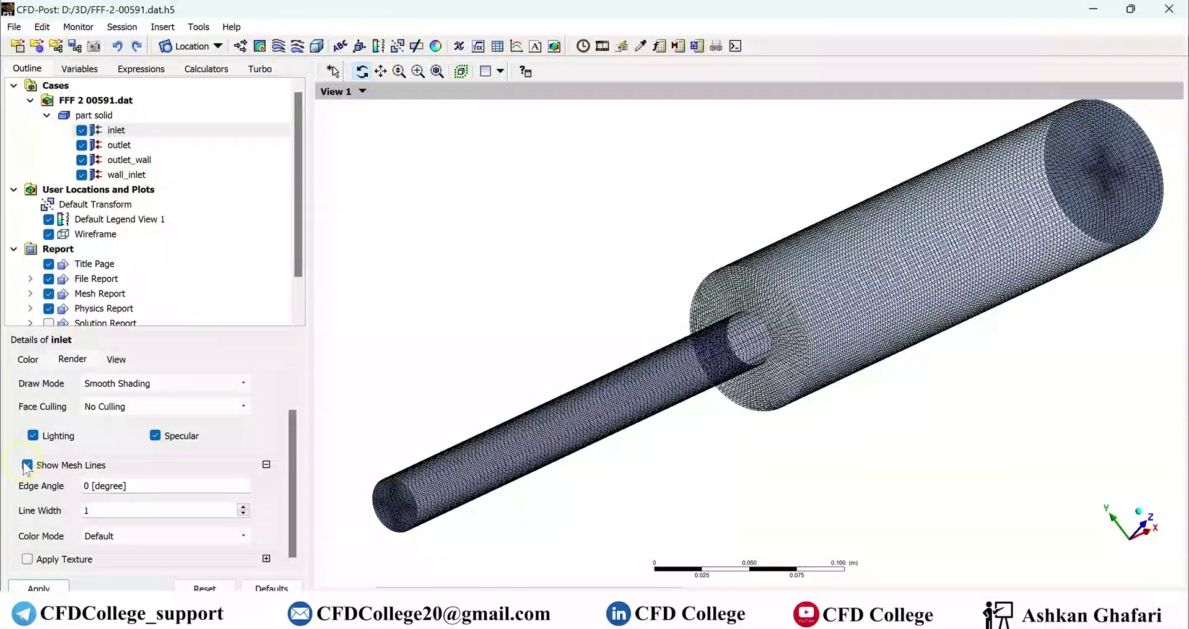
pyautogui.click(38, 587)
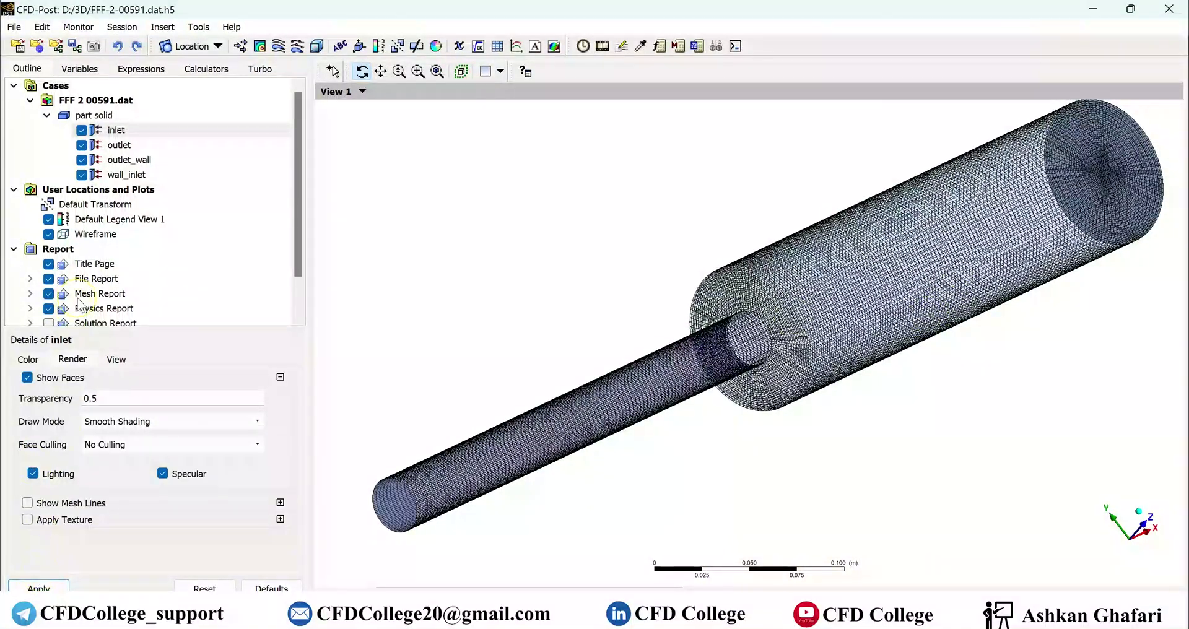
pyautogui.click(119, 145)
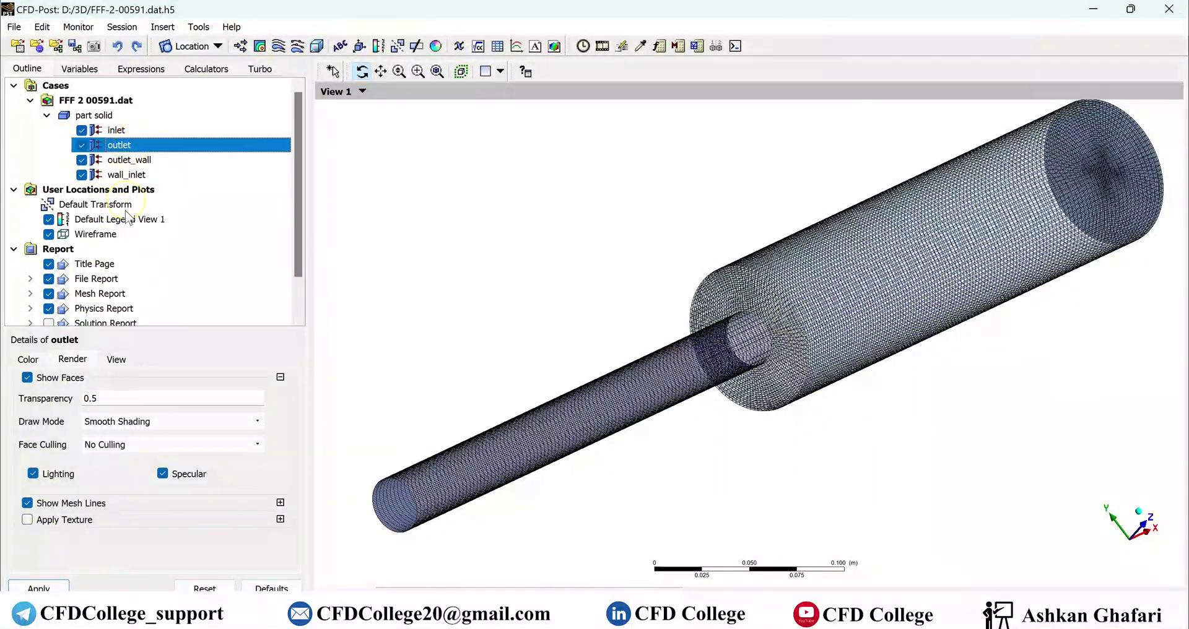
pyautogui.click(26, 503)
pyautogui.click(38, 587)
# Turn off mesh lines on outlet_wall and wall_inlet and inspect the transparent pipes.
pyautogui.click(122, 160)
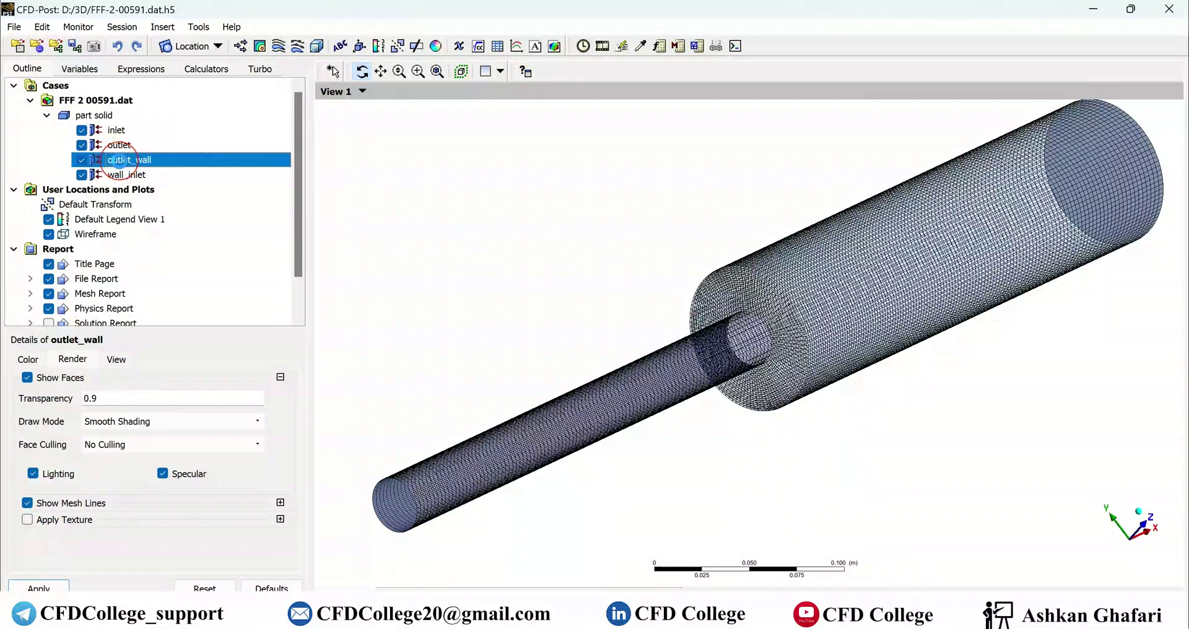
pyautogui.click(68, 503)
pyautogui.click(39, 587)
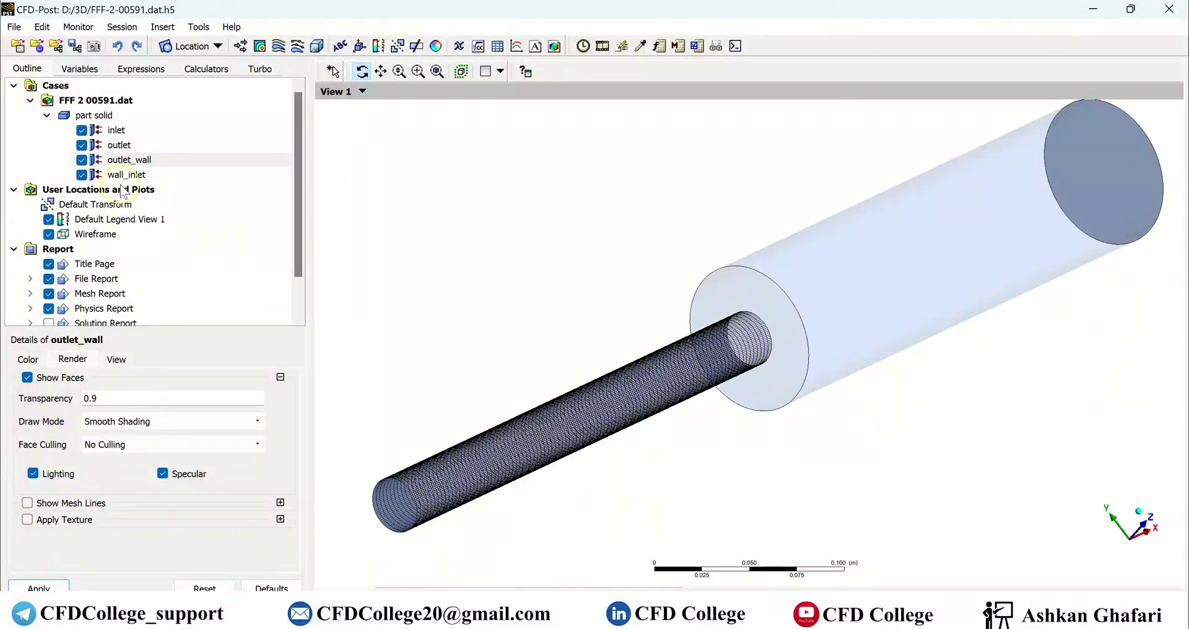
pyautogui.click(127, 175)
pyautogui.click(62, 503)
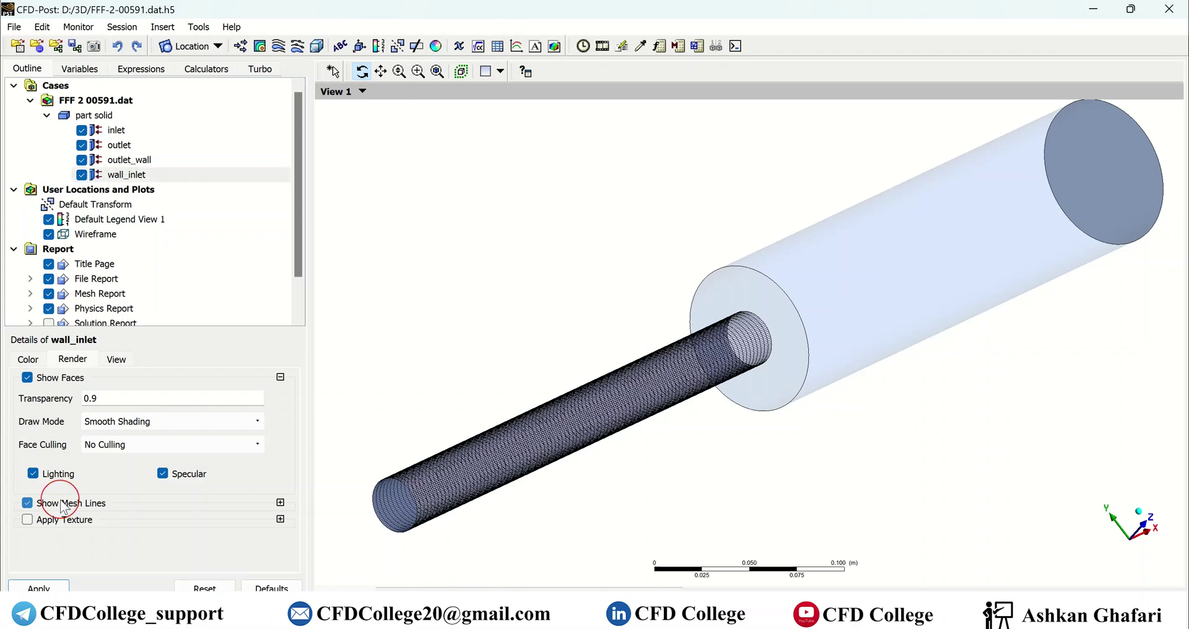
pyautogui.click(38, 587)
pyautogui.moveTo(979, 379); pyautogui.dragTo(992, 375)
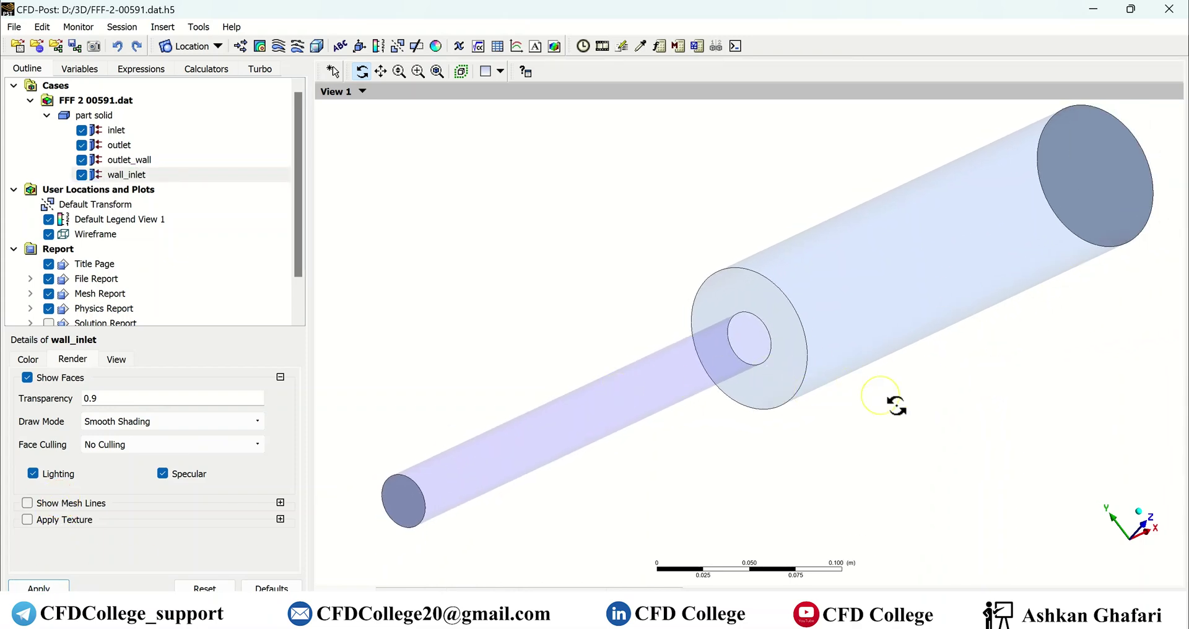
pyautogui.scroll(-2, 904, 407)
pyautogui.moveTo(902, 401)
pyautogui.mouseDown()
pyautogui.moveTo(945, 438)
pyautogui.moveTo(1106, 329)
pyautogui.moveTo(1138, 334)
pyautogui.moveTo(934, 379)
pyautogui.moveTo(905, 407)
pyautogui.mouseUp()
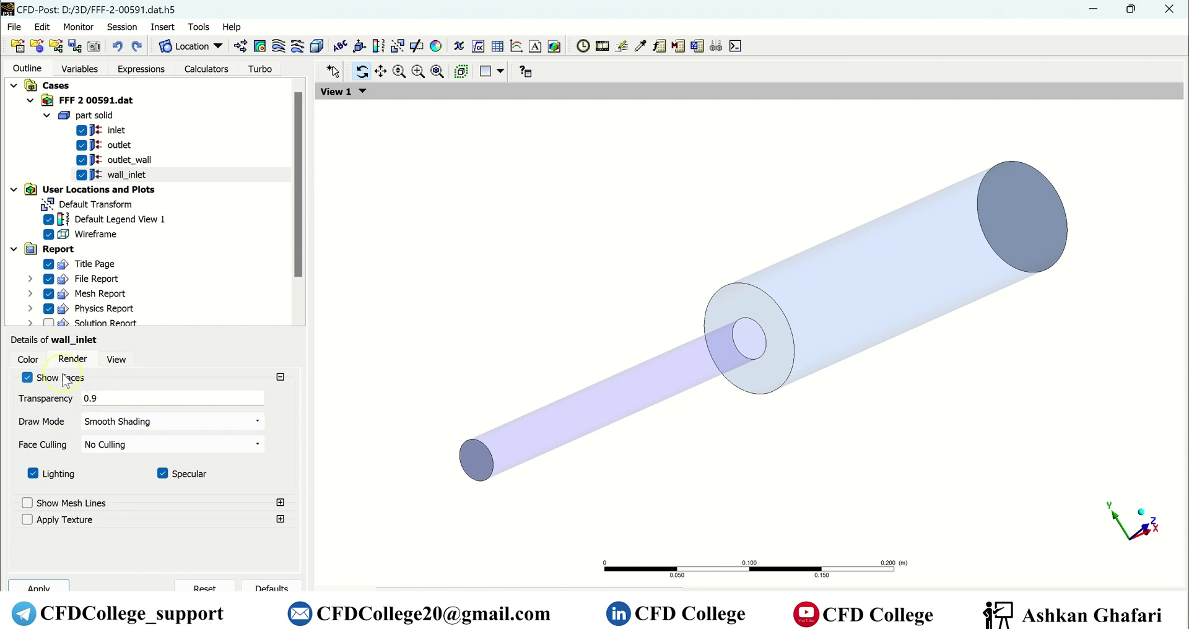
# Examine the view transformation options of wall_inlet, the Default Transform definition and the instancing settings of part solid.
pyautogui.click(116, 360)
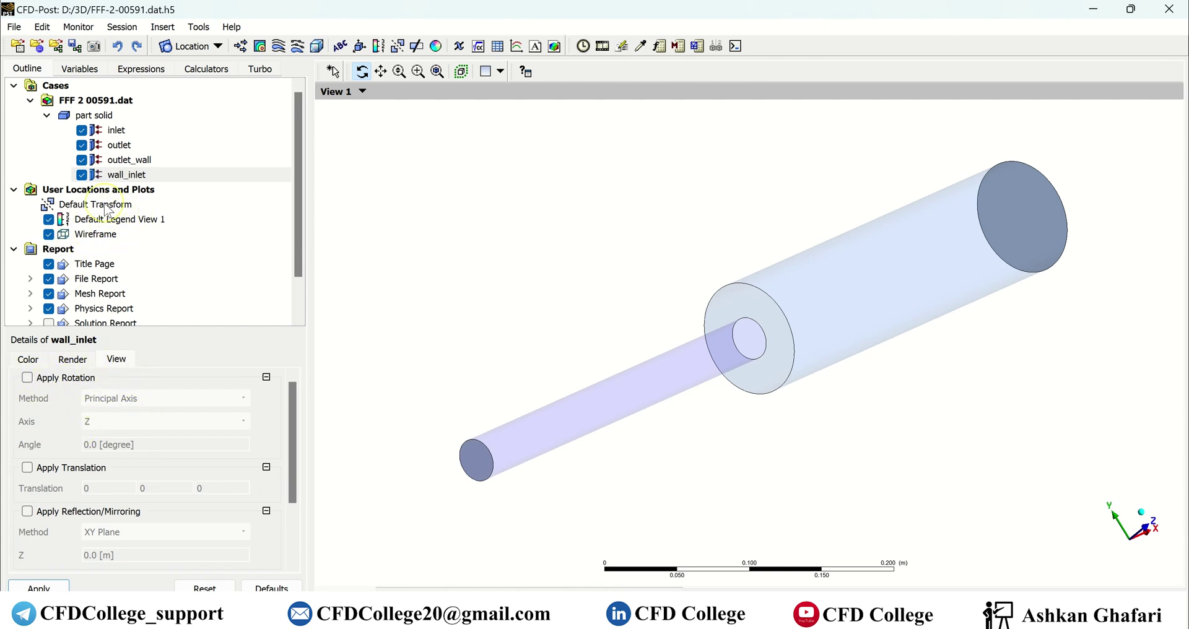
pyautogui.click(84, 206)
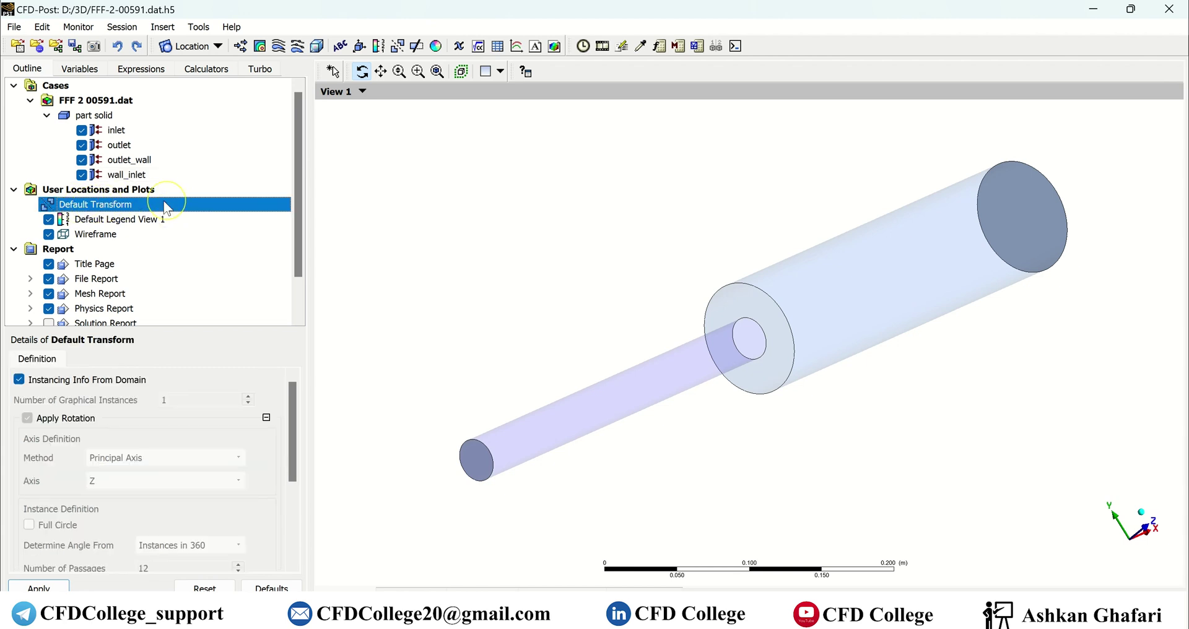
pyautogui.scroll(-4, 127, 528)
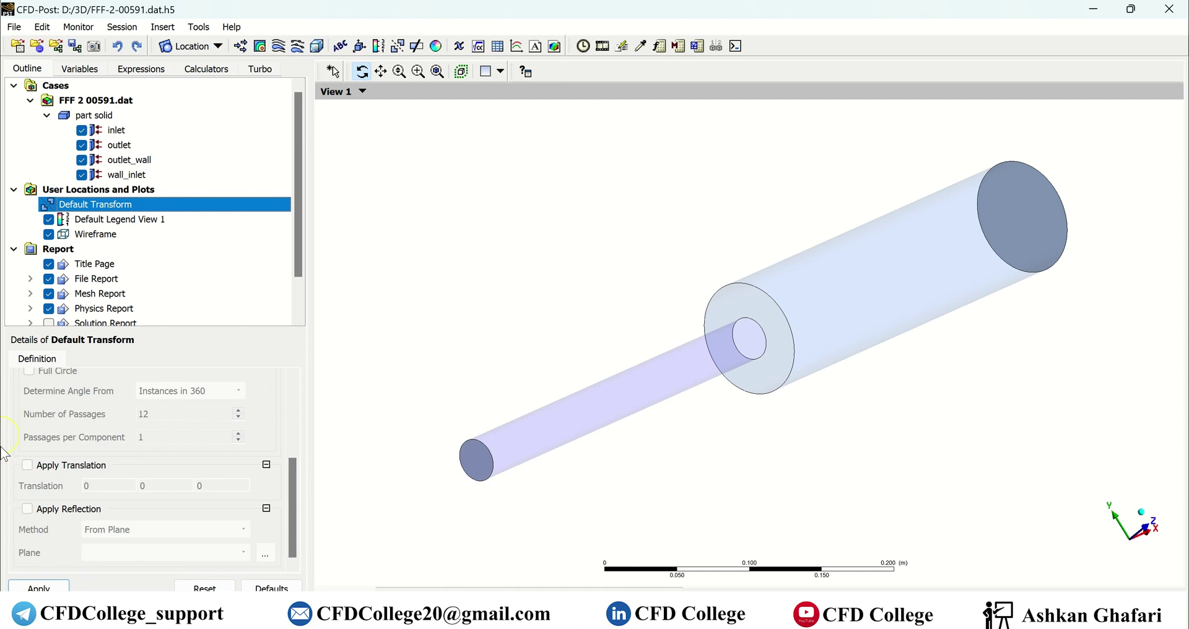
pyautogui.scroll(3, 111, 459)
pyautogui.scroll(1, 112, 460)
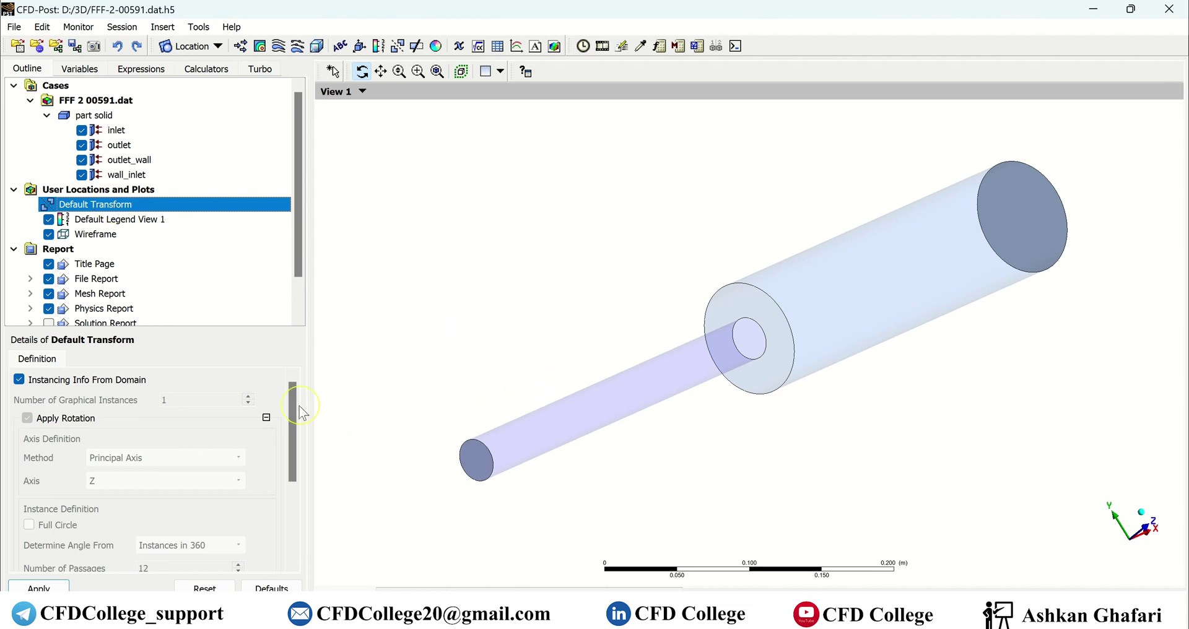
pyautogui.click(106, 117)
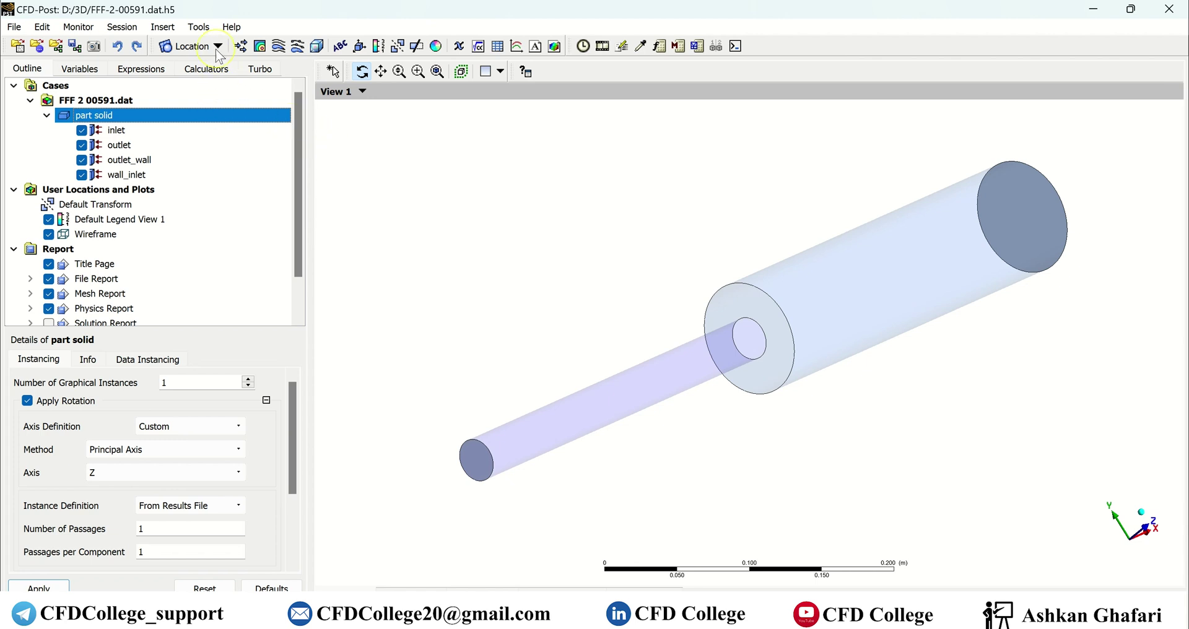
# Review the location types available for insertion, including Point, Plane and Surface Group.
pyautogui.click(162, 27)
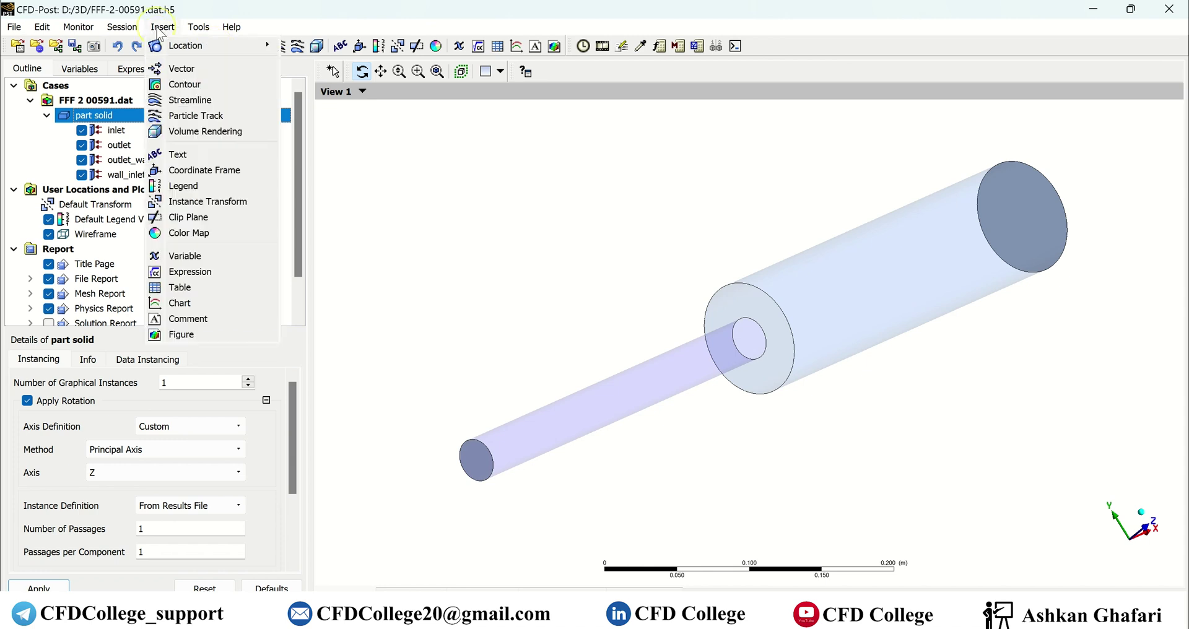
pyautogui.moveTo(199, 27)
pyautogui.click(162, 27)
pyautogui.click(162, 27)
pyautogui.moveTo(255, 41)
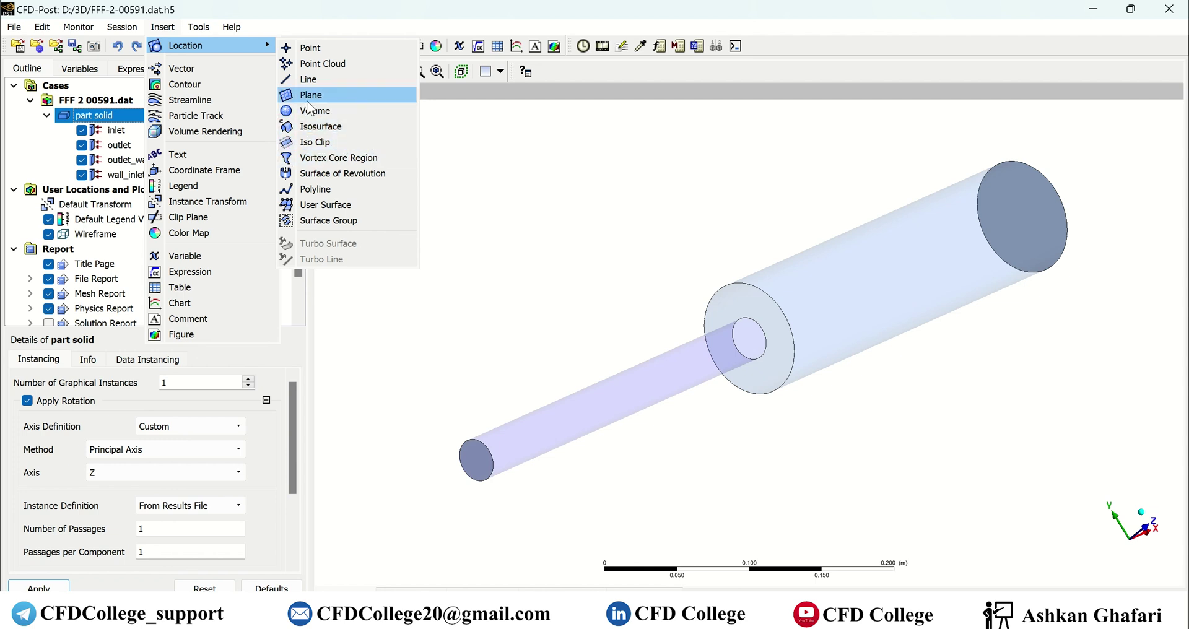
pyautogui.click(362, 50)
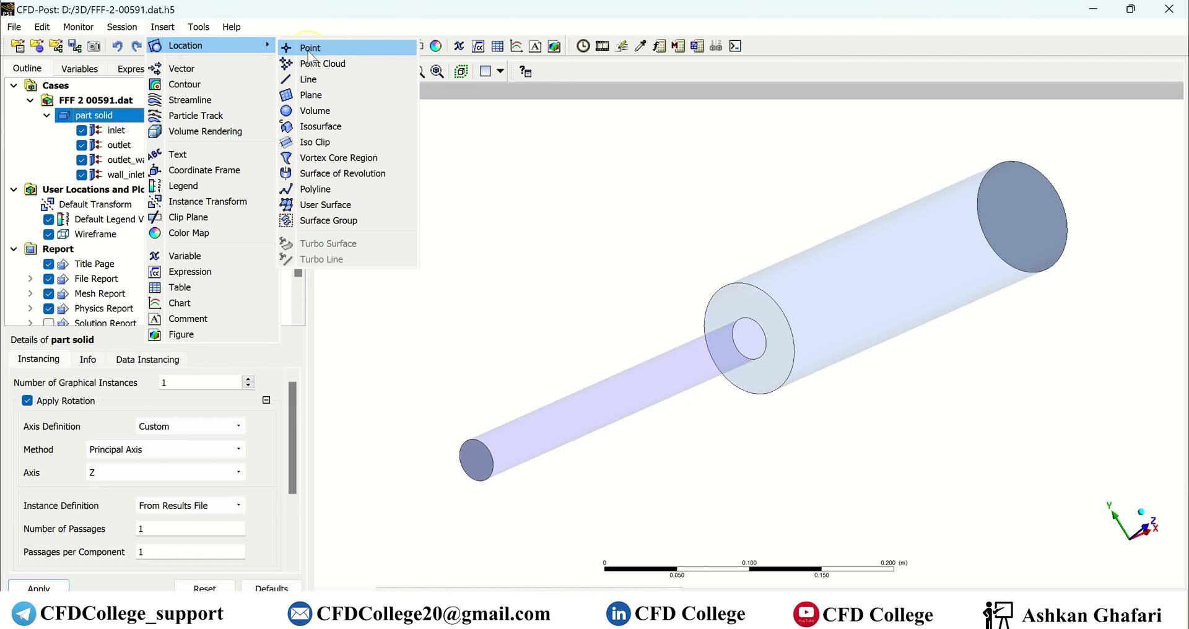
pyautogui.click(353, 27)
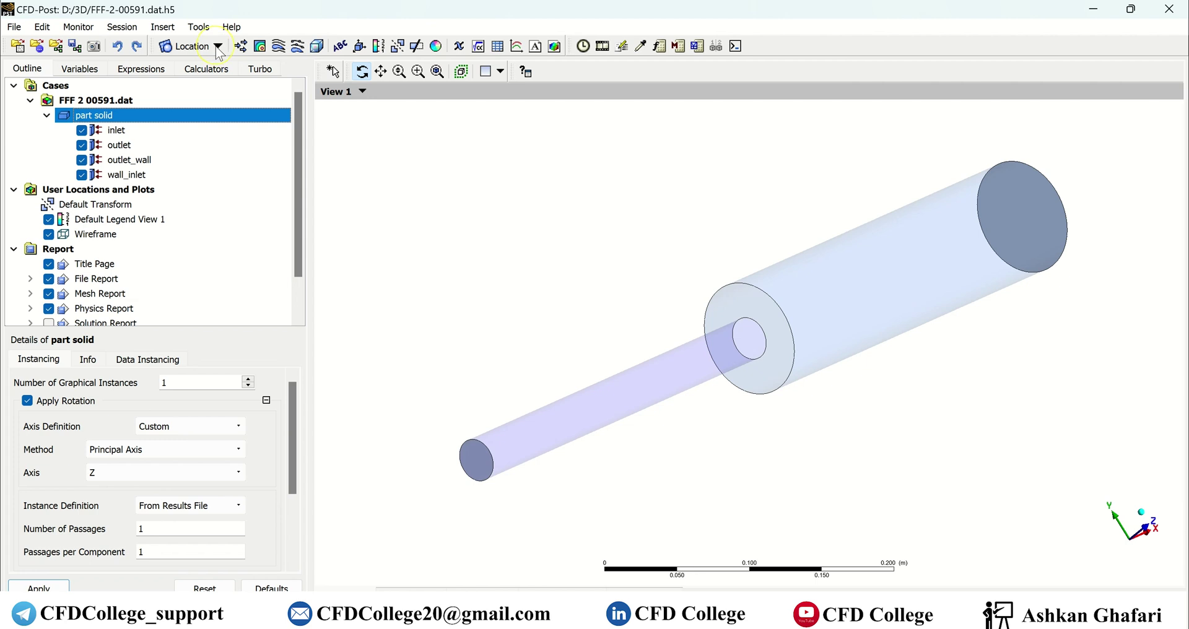
pyautogui.click(218, 47)
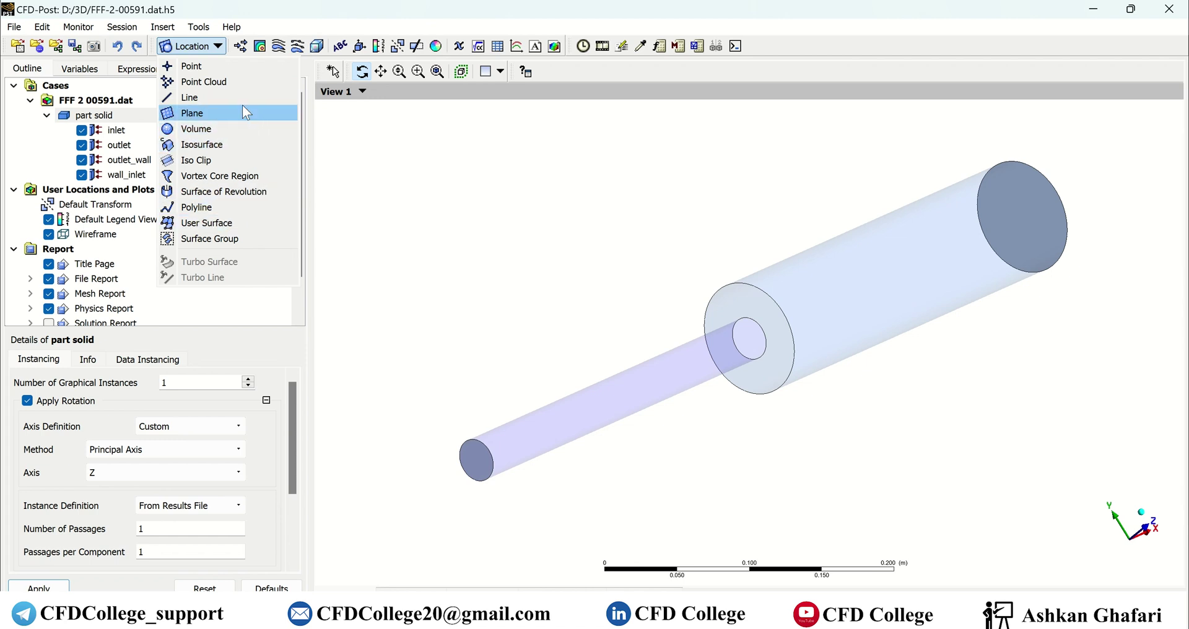
pyautogui.click(207, 65)
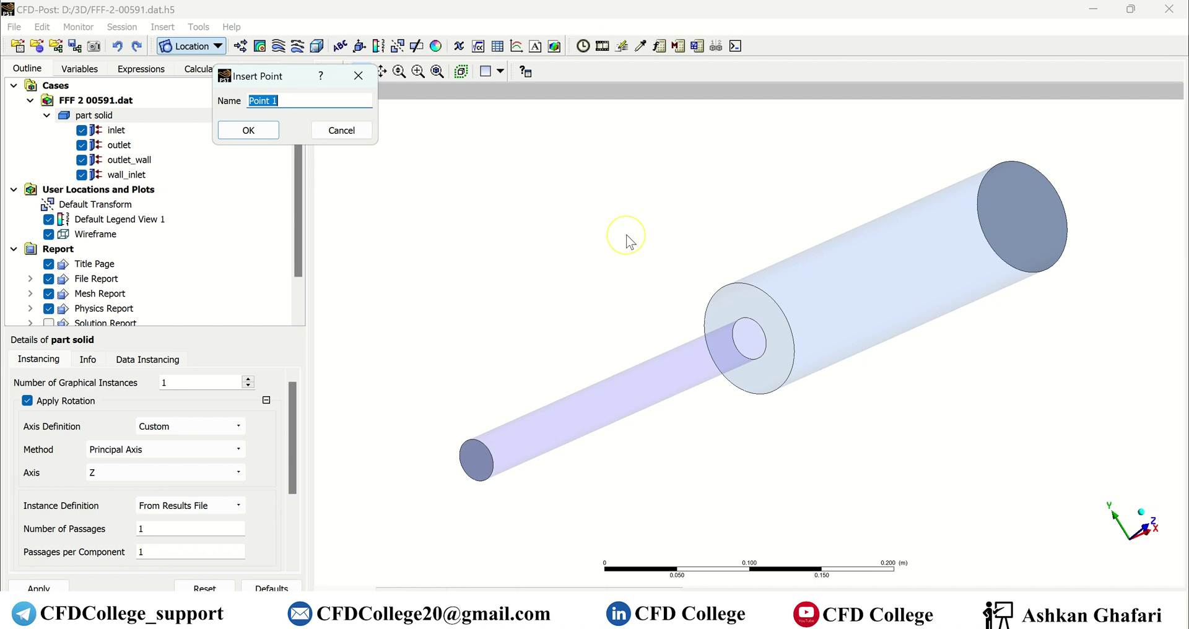
pyautogui.click(341, 130)
# Insert a point location named Point 1.
pyautogui.click(191, 45)
pyautogui.click(197, 63)
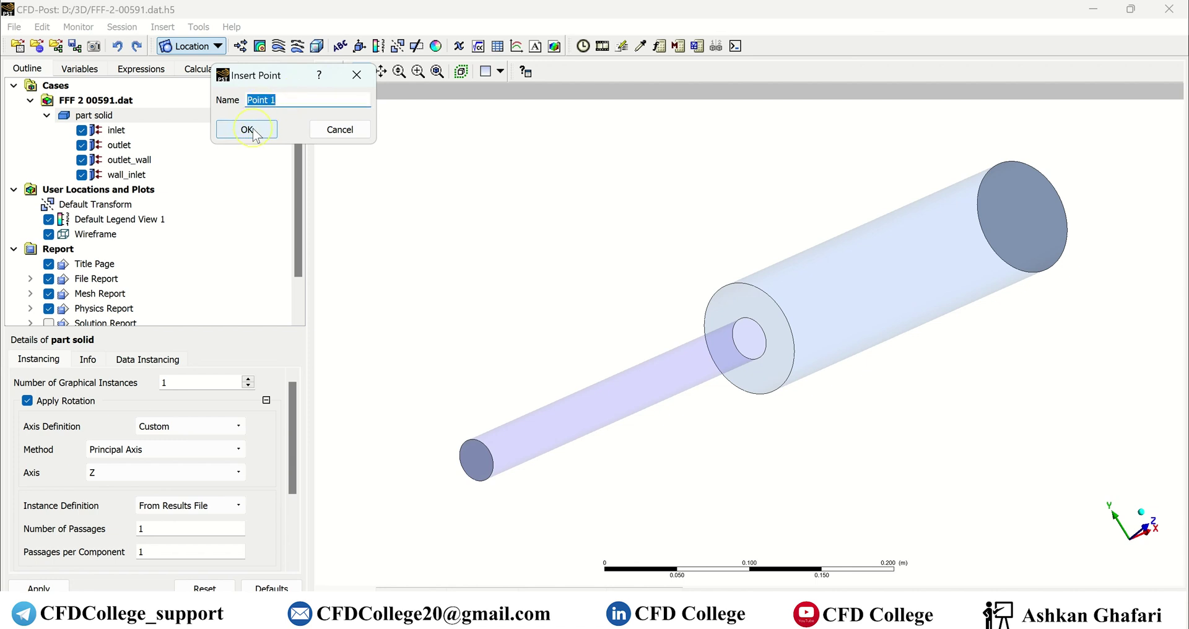
pyautogui.click(251, 131)
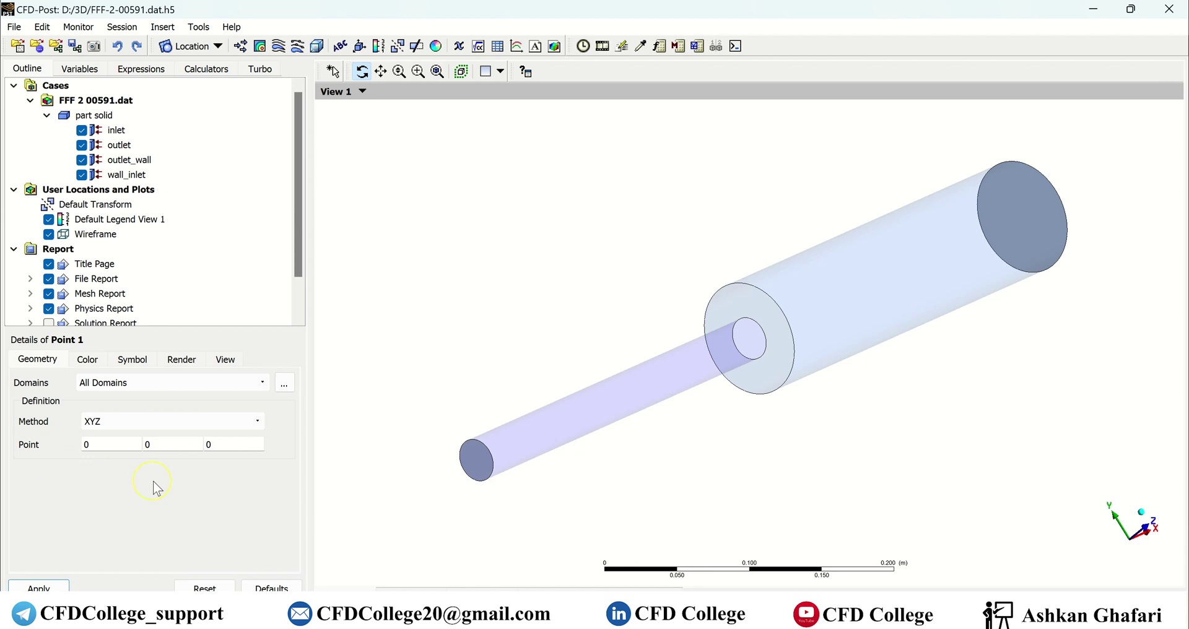
# Examine the render and view settings of Point 1 and return to its geometry definition.
pyautogui.click(184, 360)
pyautogui.click(231, 361)
pyautogui.click(182, 364)
pyautogui.click(51, 365)
pyautogui.click(183, 365)
pyautogui.click(224, 361)
pyautogui.click(185, 363)
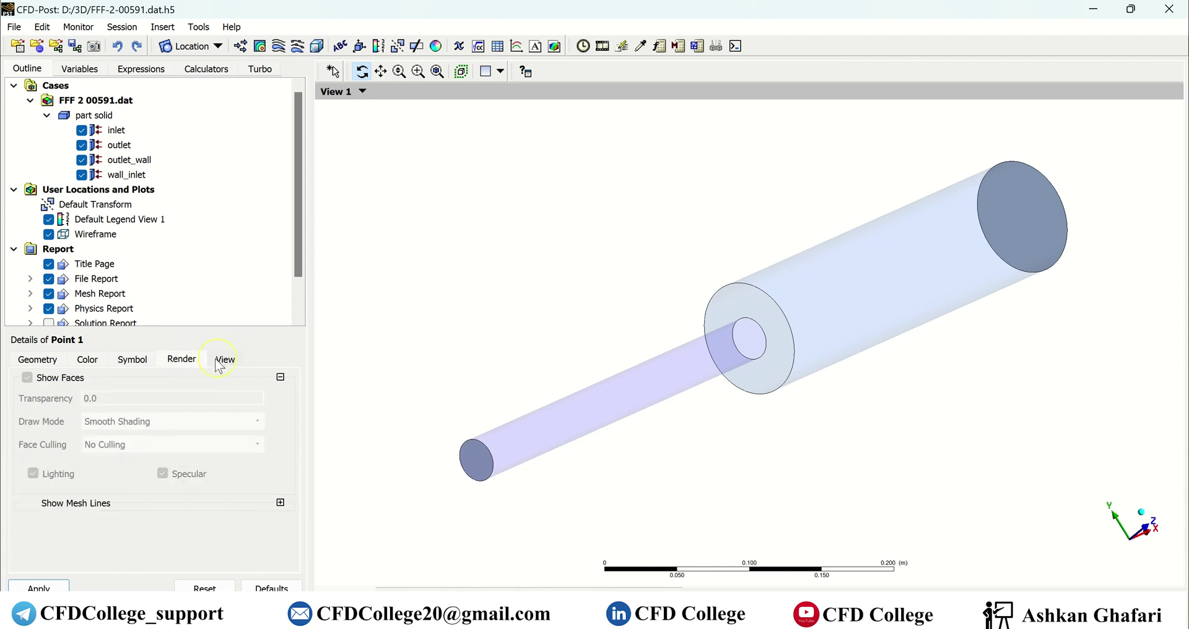
pyautogui.click(44, 364)
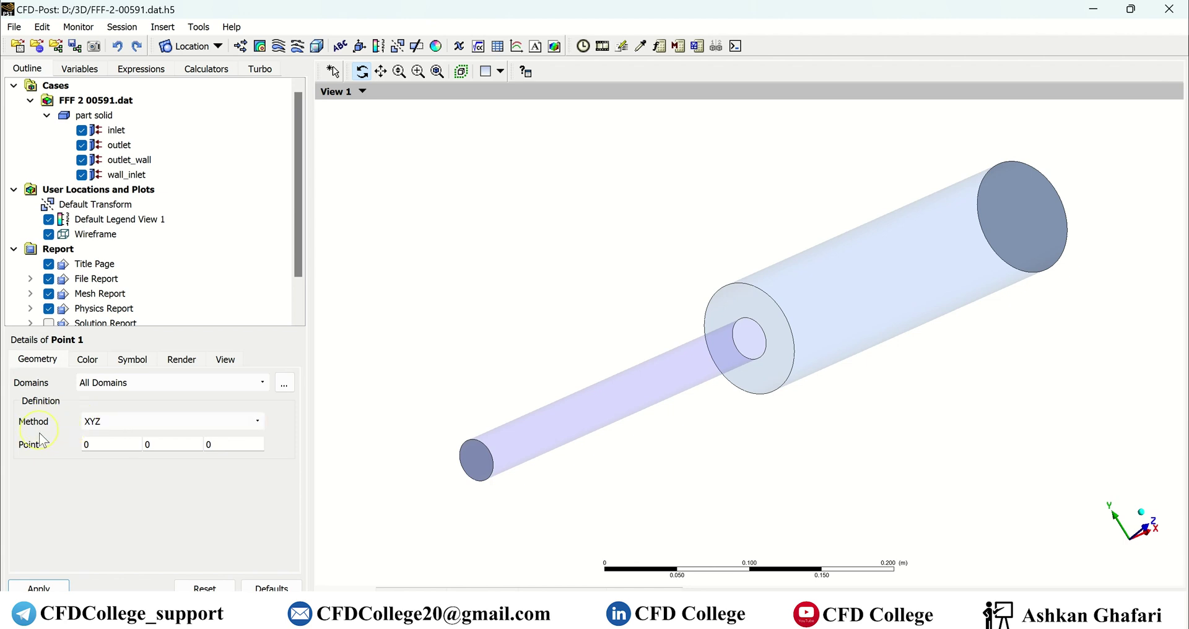
# Define Point 1 with the XYZ method at coordinates 0.3, 0, 0 and apply it.
pyautogui.click(113, 422)
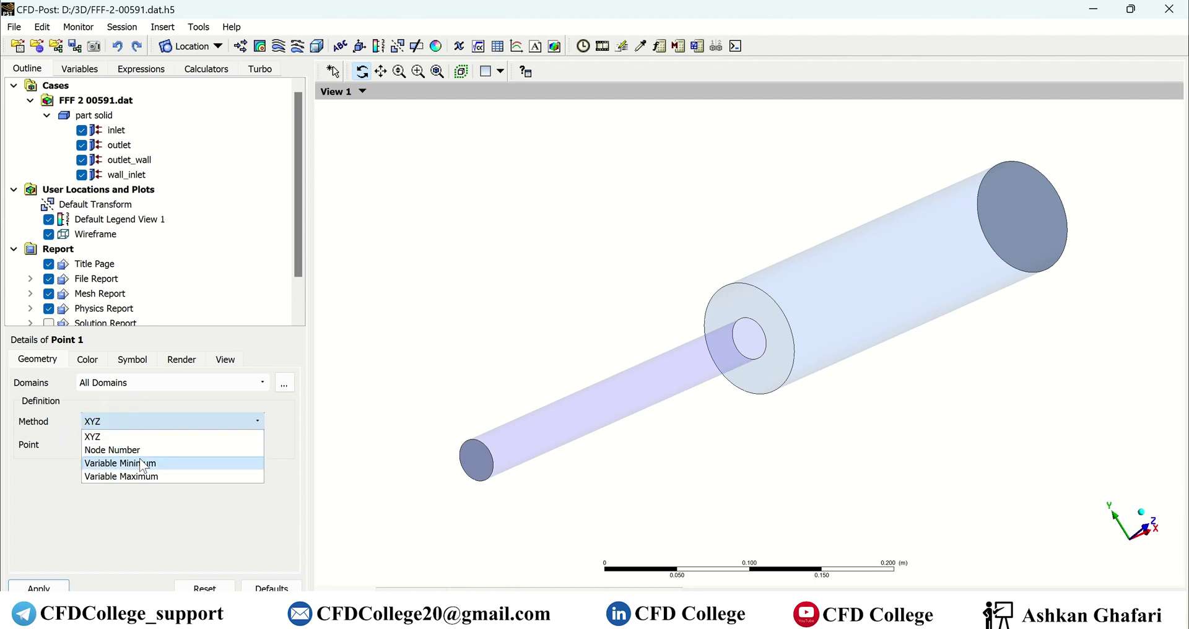
pyautogui.click(107, 477)
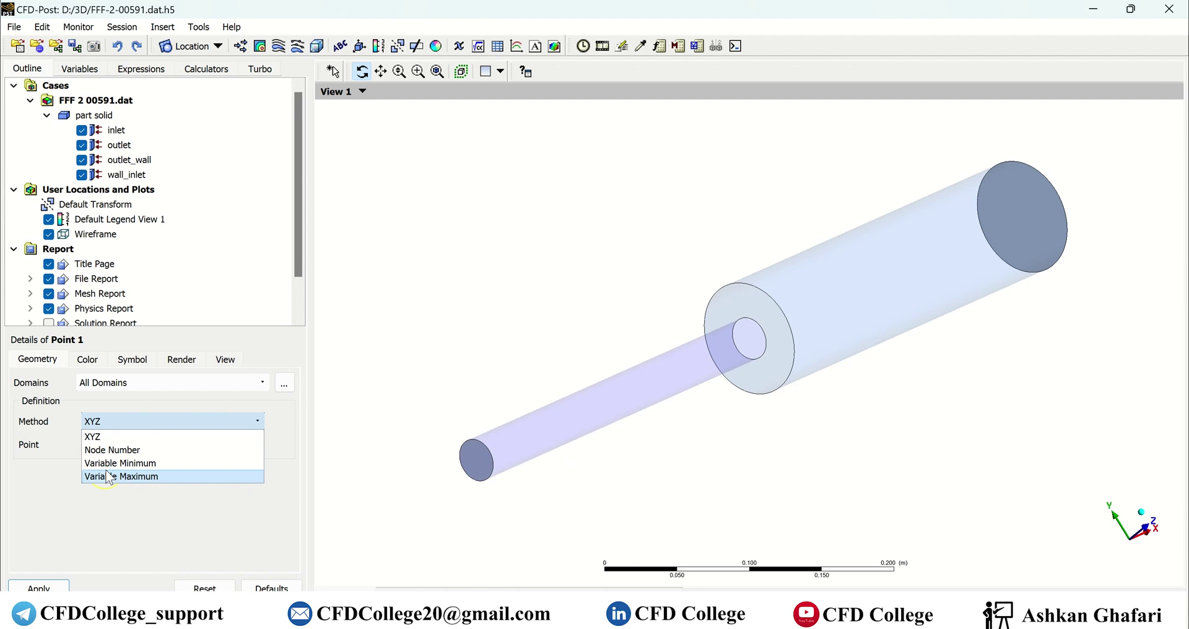
pyautogui.click(108, 437)
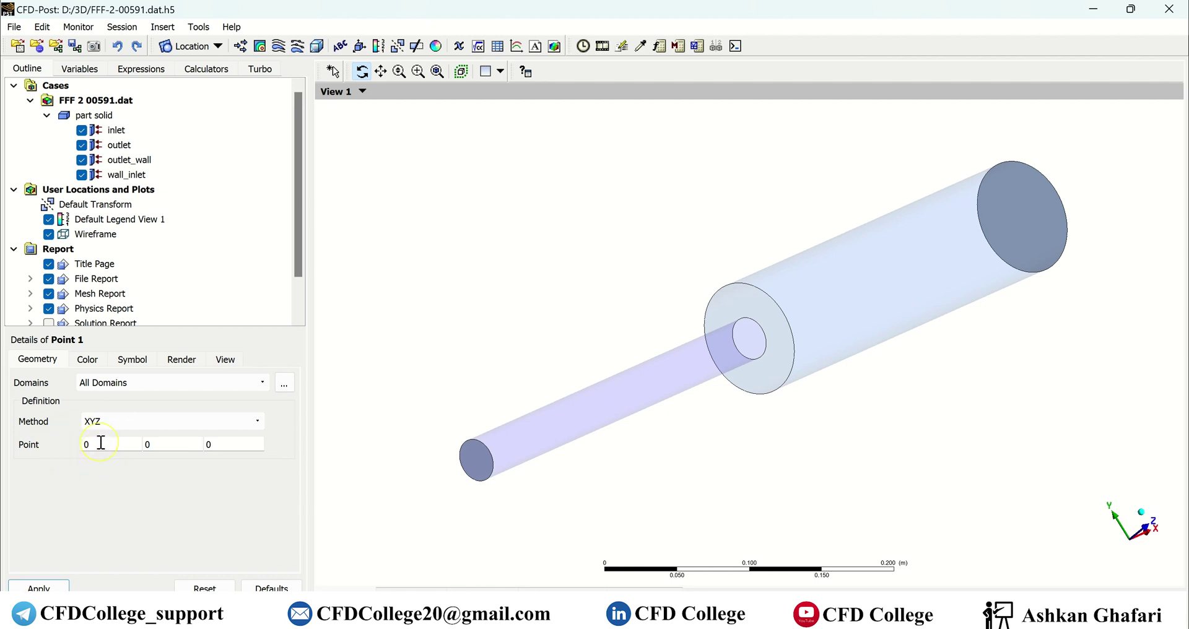
pyautogui.click(101, 442)
pyautogui.click(146, 444)
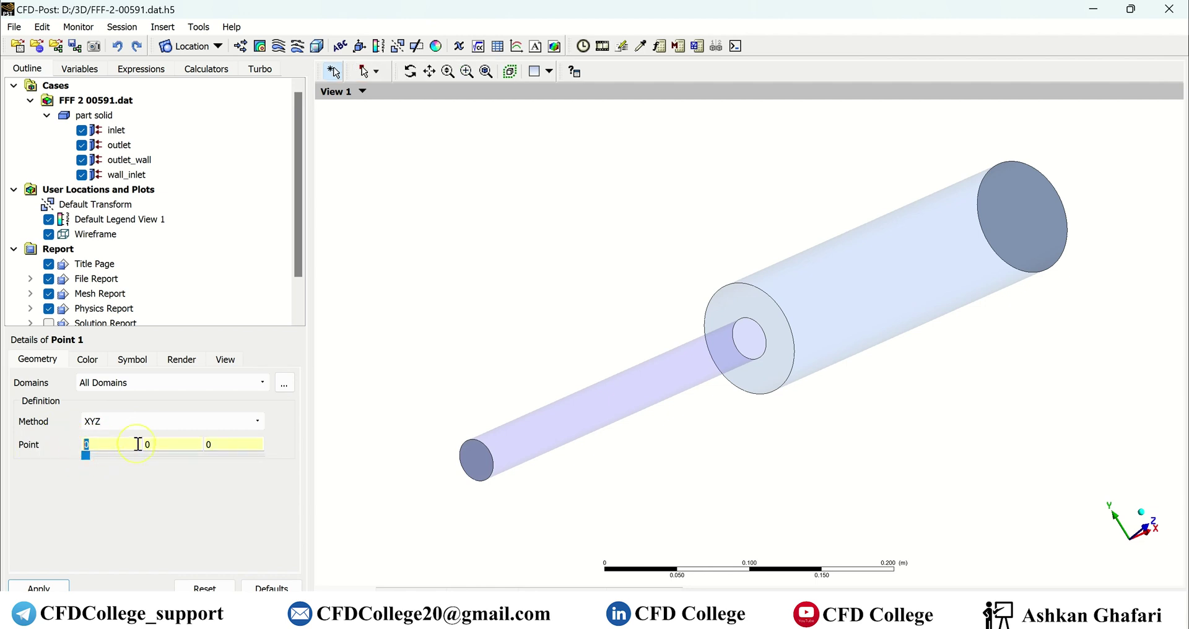
pyautogui.click(244, 444)
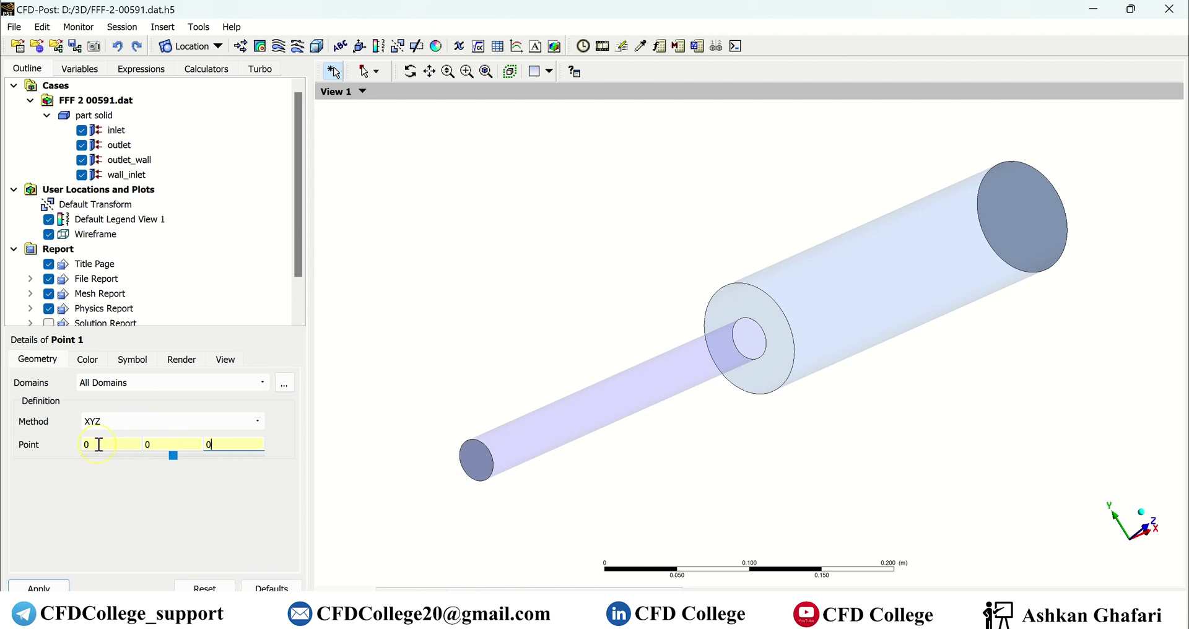
pyautogui.moveTo(950, 425); pyautogui.dragTo(962, 458, button='middle')
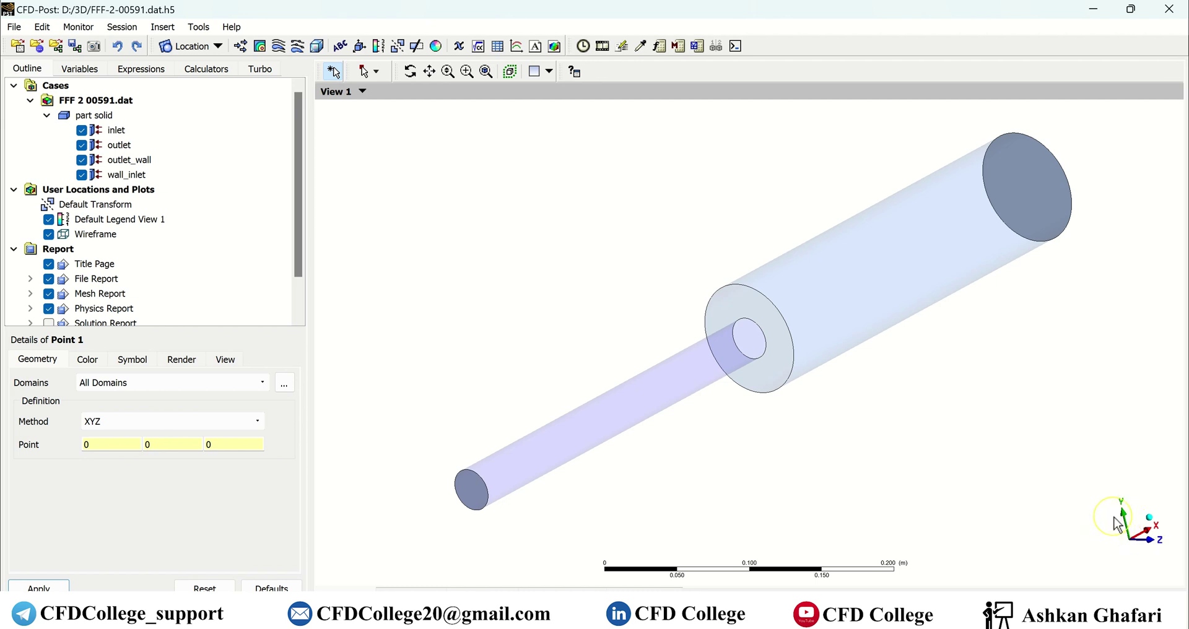
pyautogui.click(102, 445)
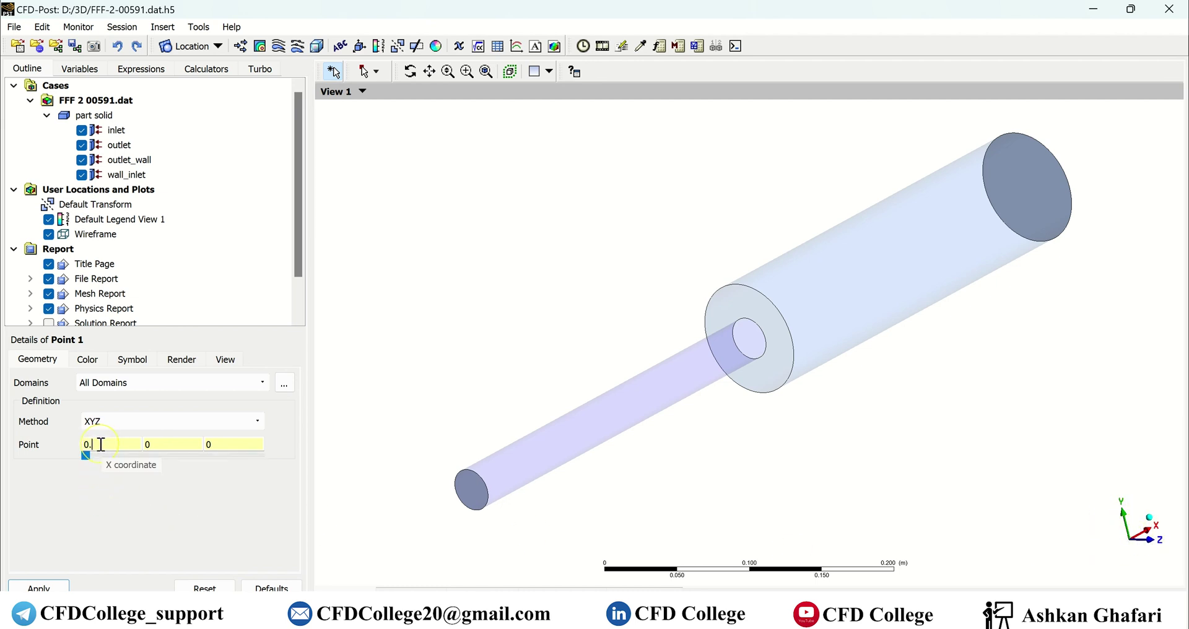
pyautogui.write('.3')
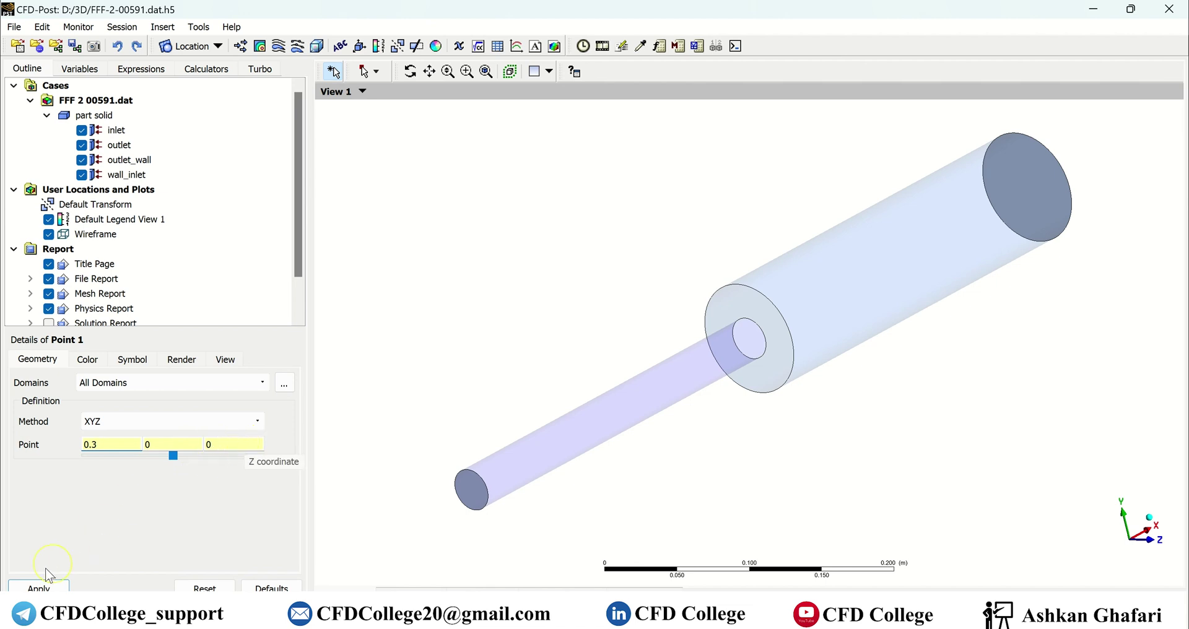
pyautogui.click(25, 589)
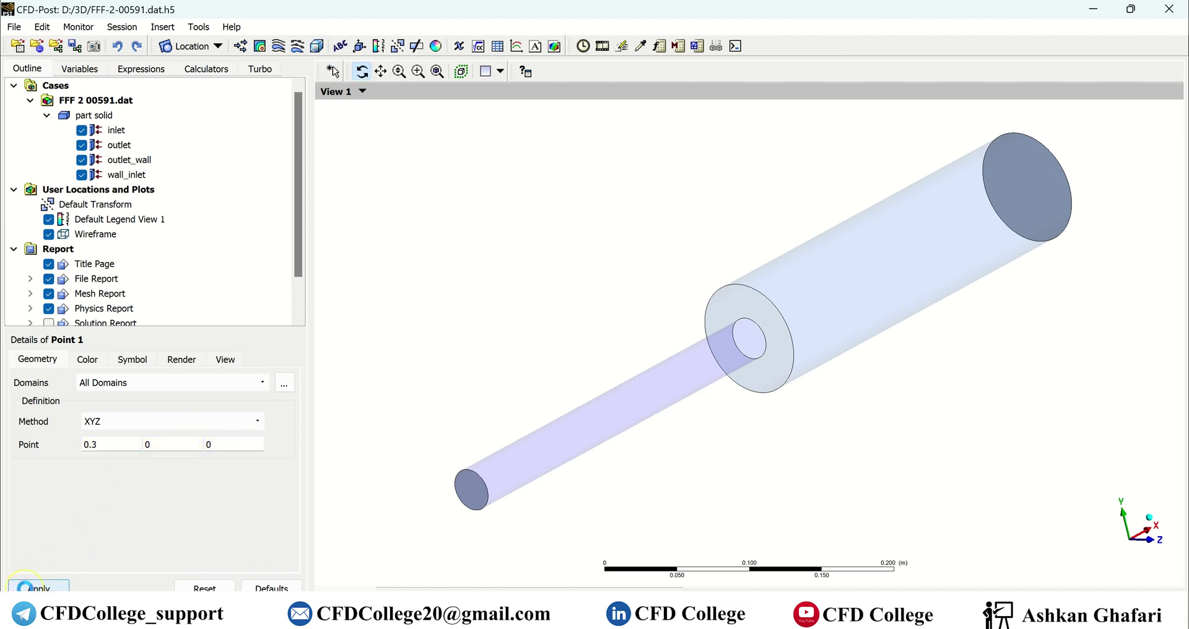
# Inspect Point 1 at the junction of the two pipes and toggle its visibility.
pyautogui.scroll(2, 772, 352)
pyautogui.scroll(4, 772, 352)
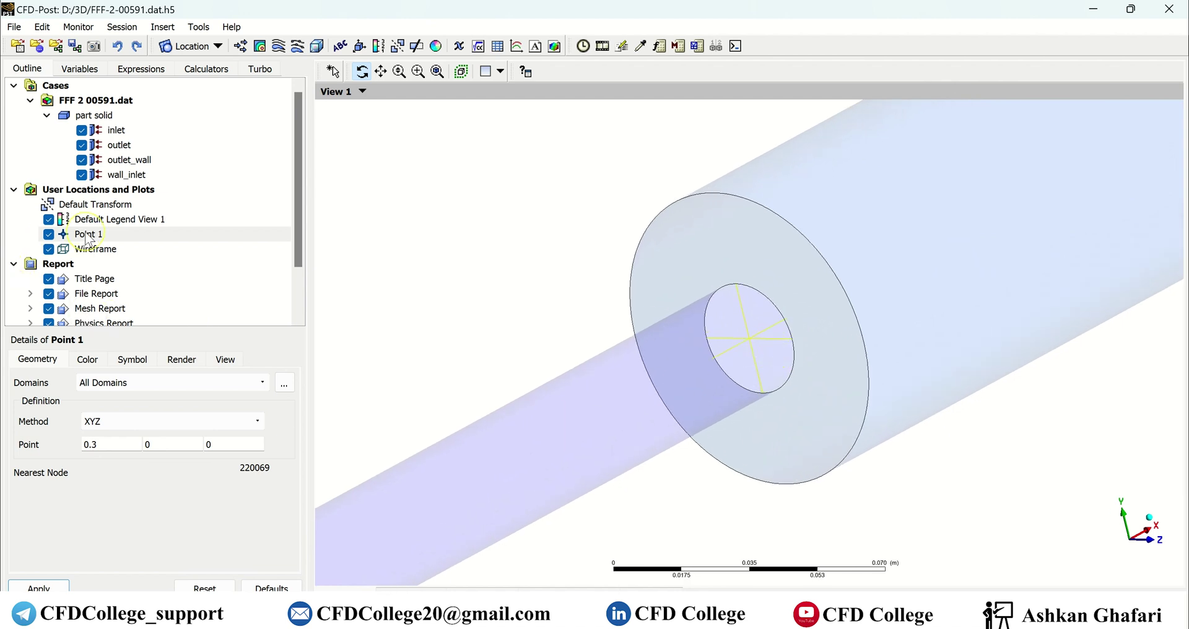
pyautogui.click(48, 234)
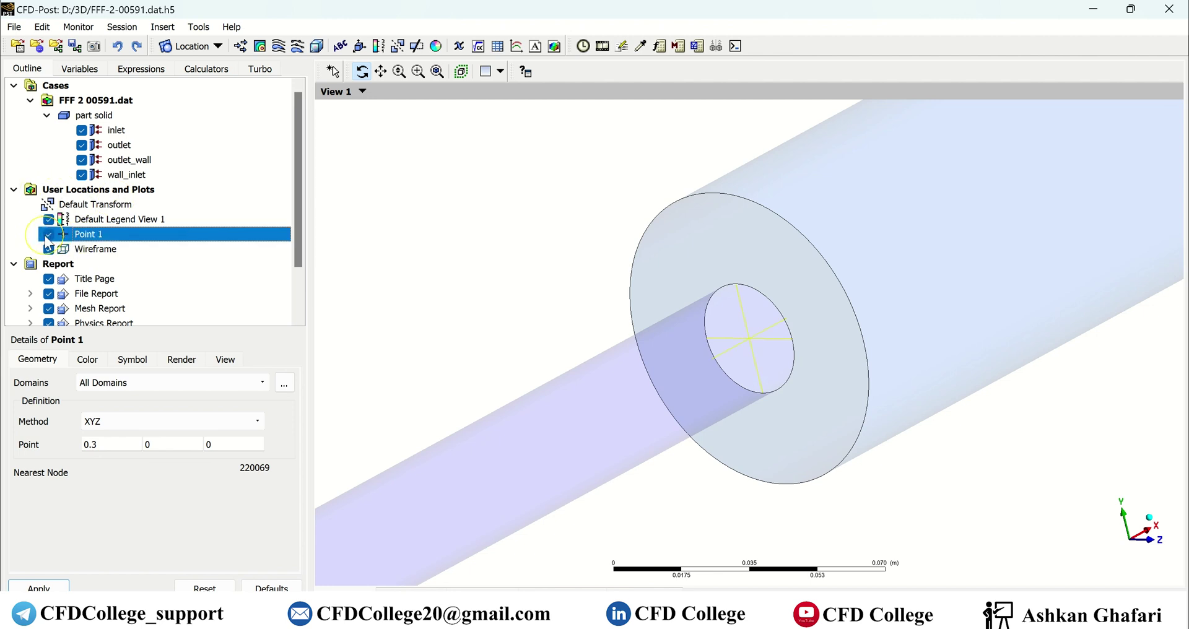
pyautogui.click(46, 234)
# Insert a second point named Point 2 and place it at XYZ coordinates 0.4, 0.01, 0.01.
pyautogui.click(216, 47)
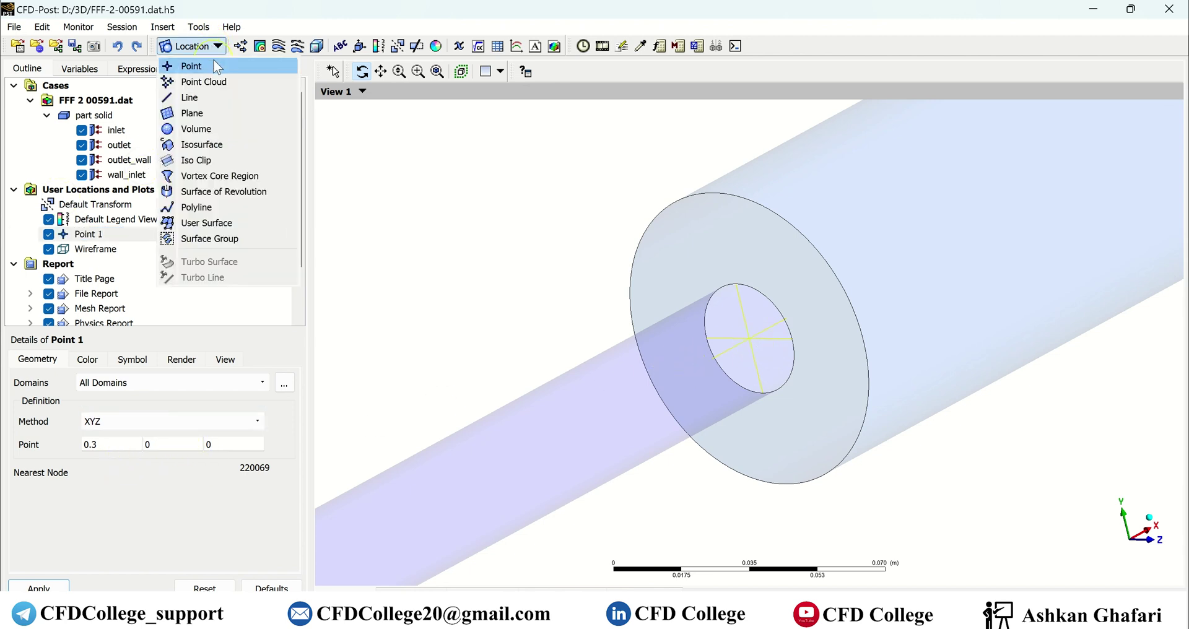
pyautogui.click(215, 66)
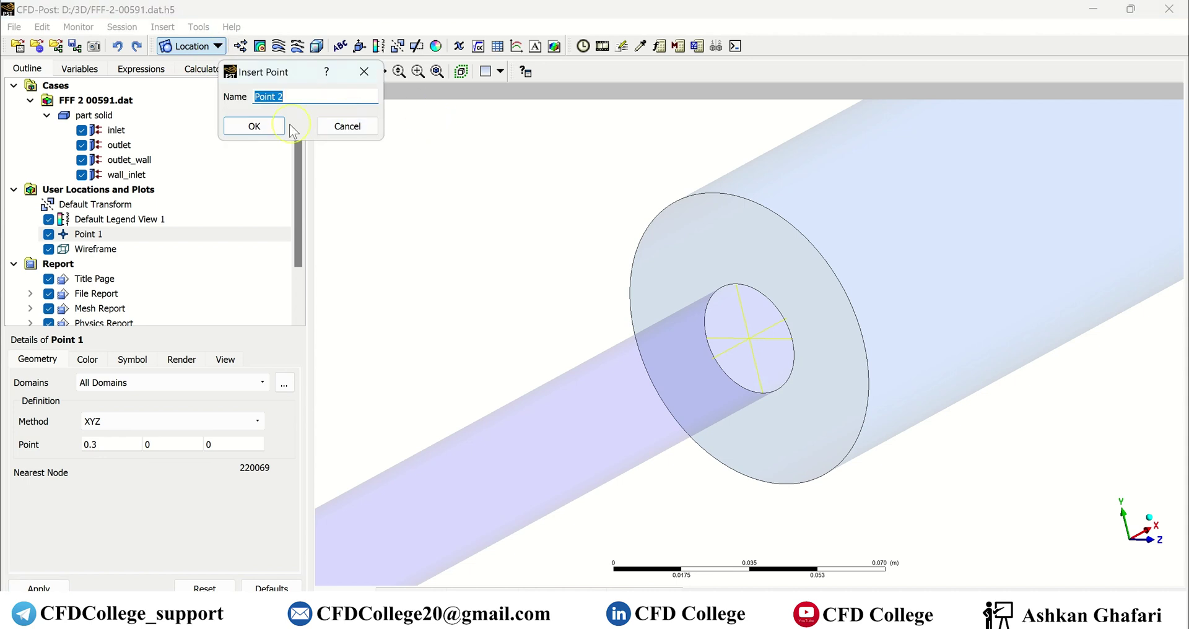
pyautogui.click(254, 127)
pyautogui.click(104, 447)
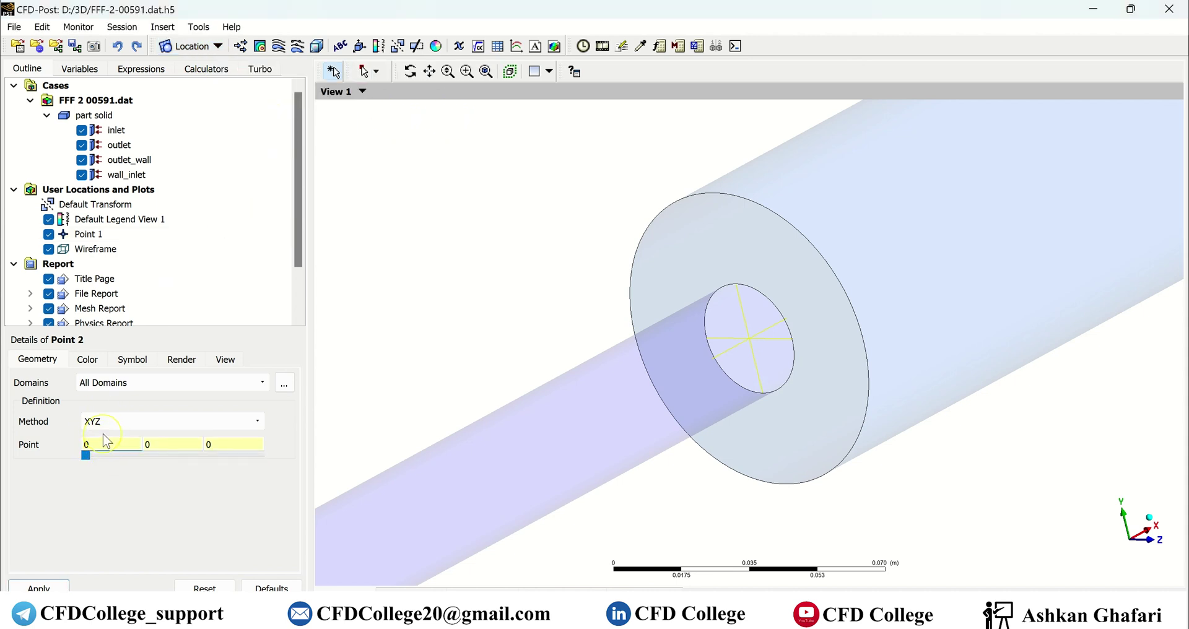
pyautogui.write('0.4')
pyautogui.click(169, 439)
pyautogui.write('1')
pyautogui.click(229, 442)
pyautogui.write('1')
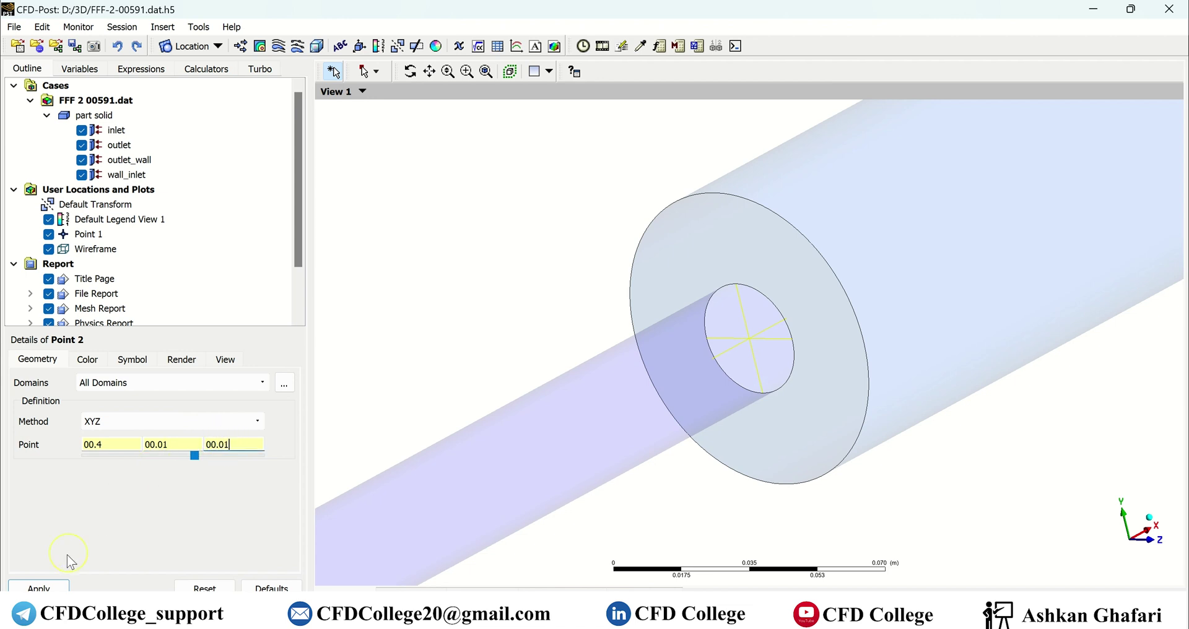
pyautogui.click(39, 587)
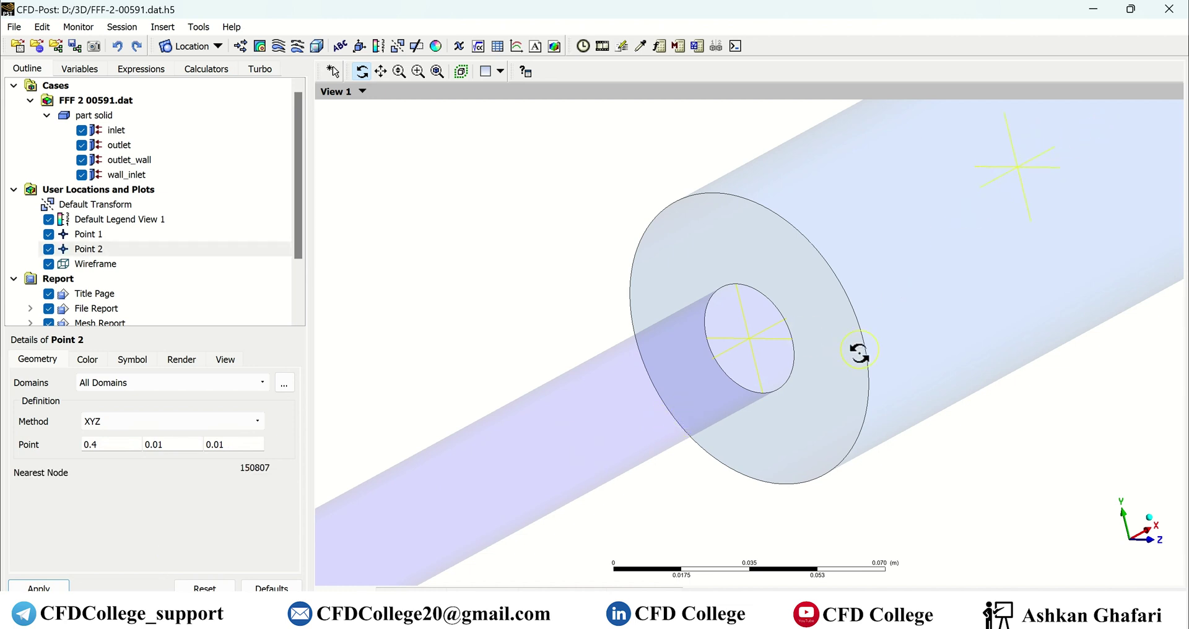
pyautogui.click(667, 607)
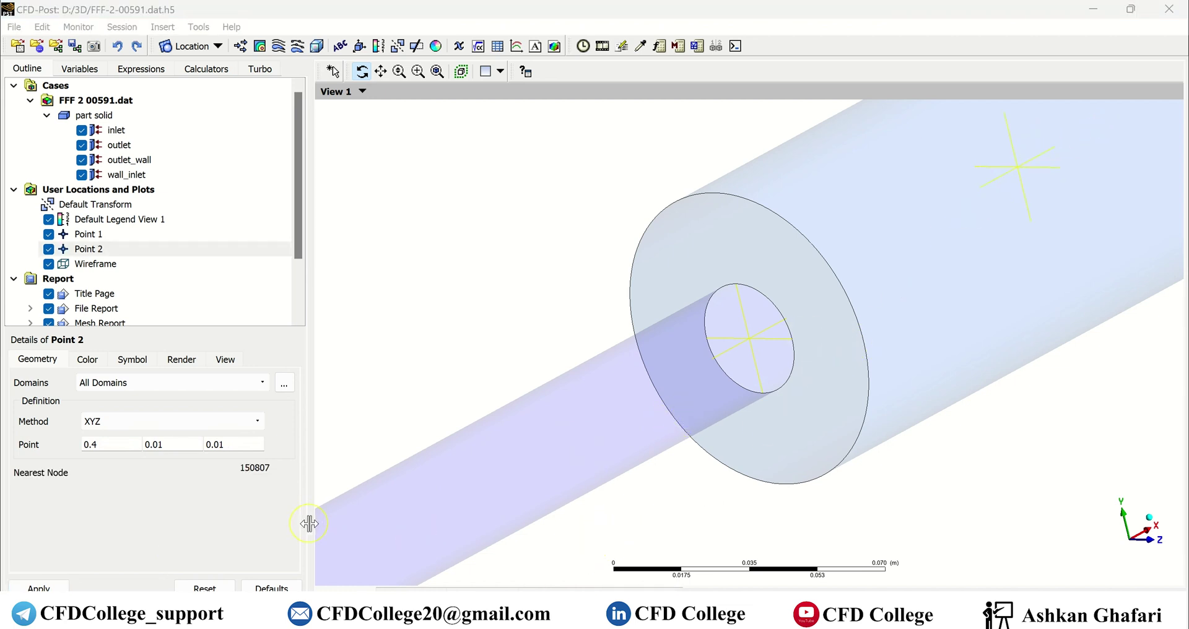
# Redefine Point 2 with the Variable Minimum method, using Velocity on the inlet, and apply it.
pyautogui.click(152, 415)
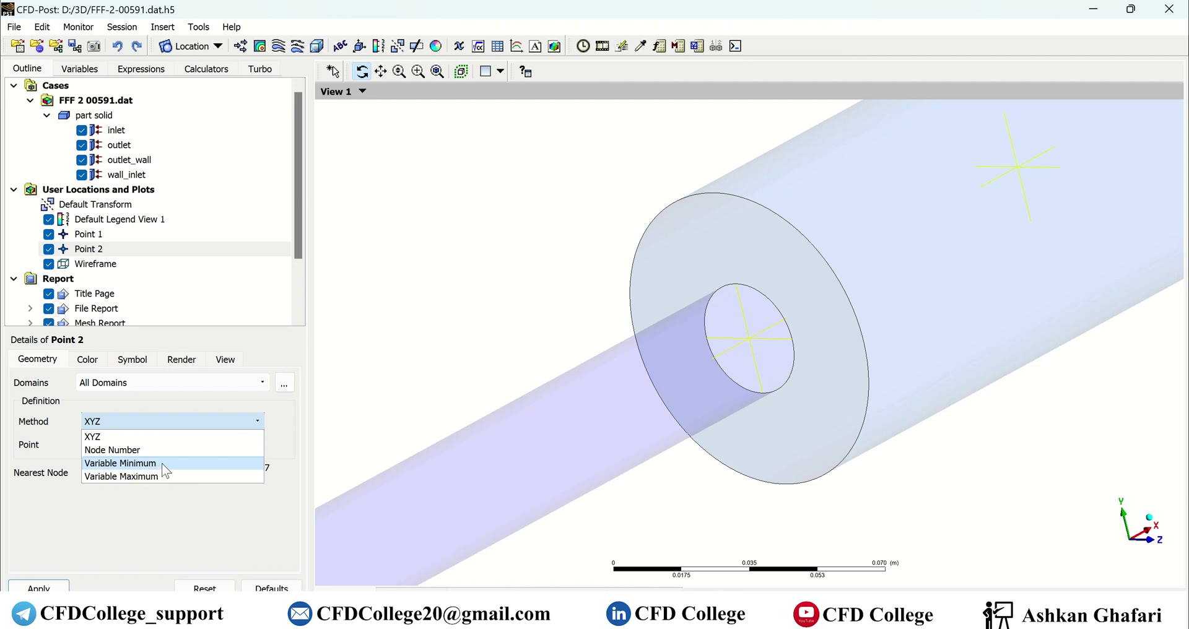
pyautogui.click(107, 464)
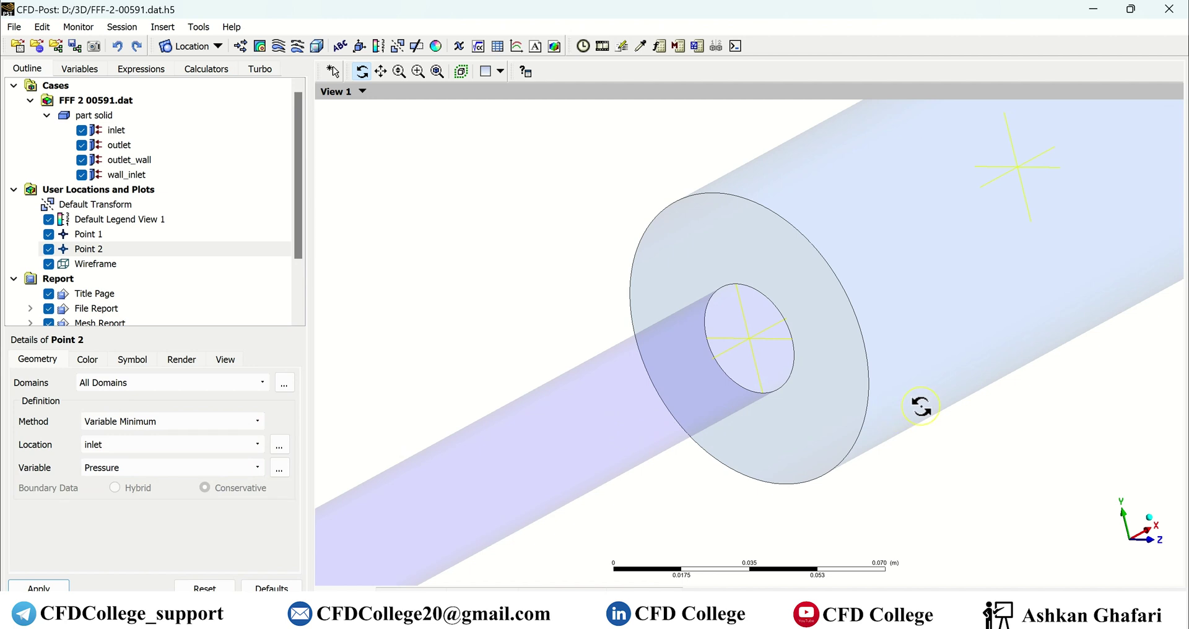
pyautogui.moveTo(917, 394); pyautogui.dragTo(965, 369)
pyautogui.scroll(-5, 964, 369)
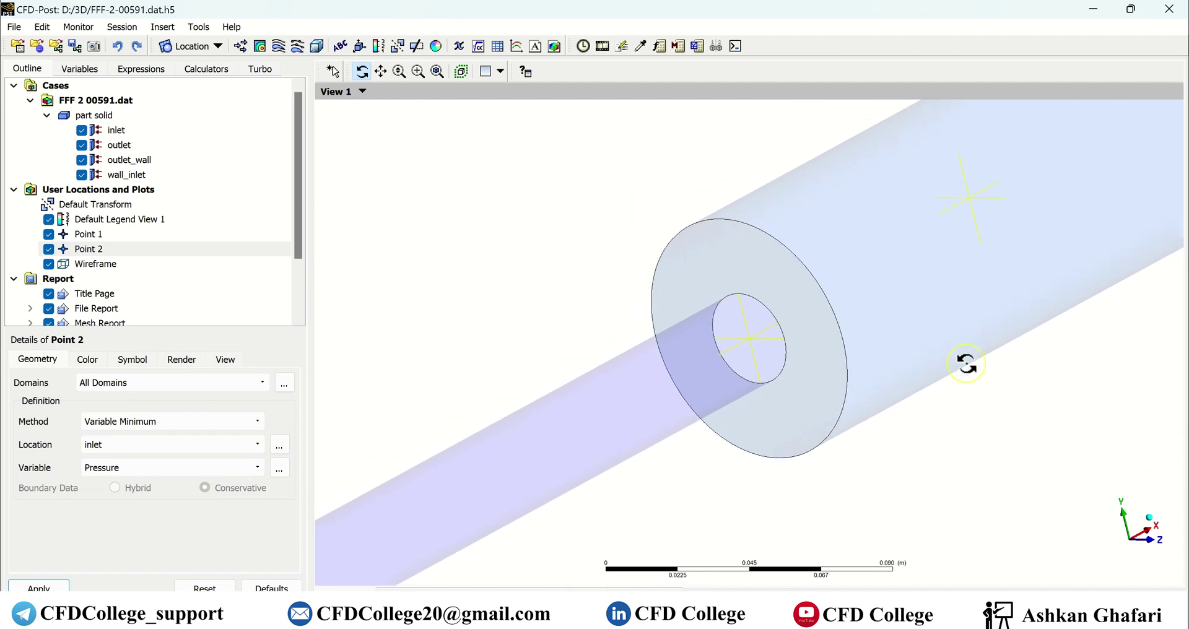
pyautogui.scroll(-2, 941, 362)
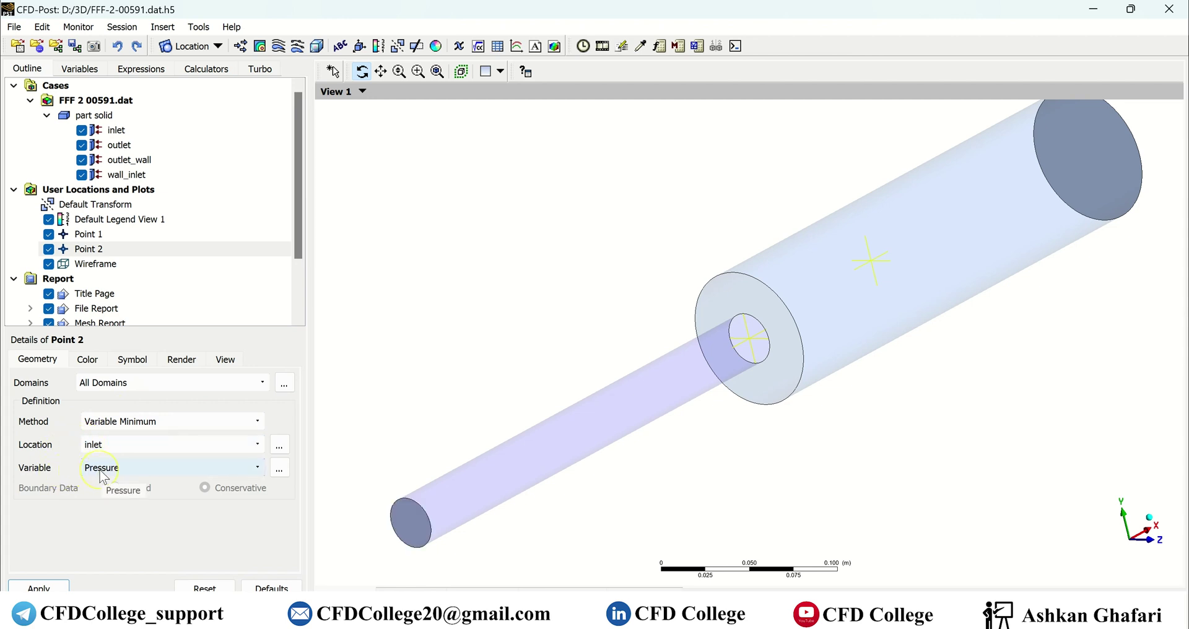
pyautogui.click(130, 470)
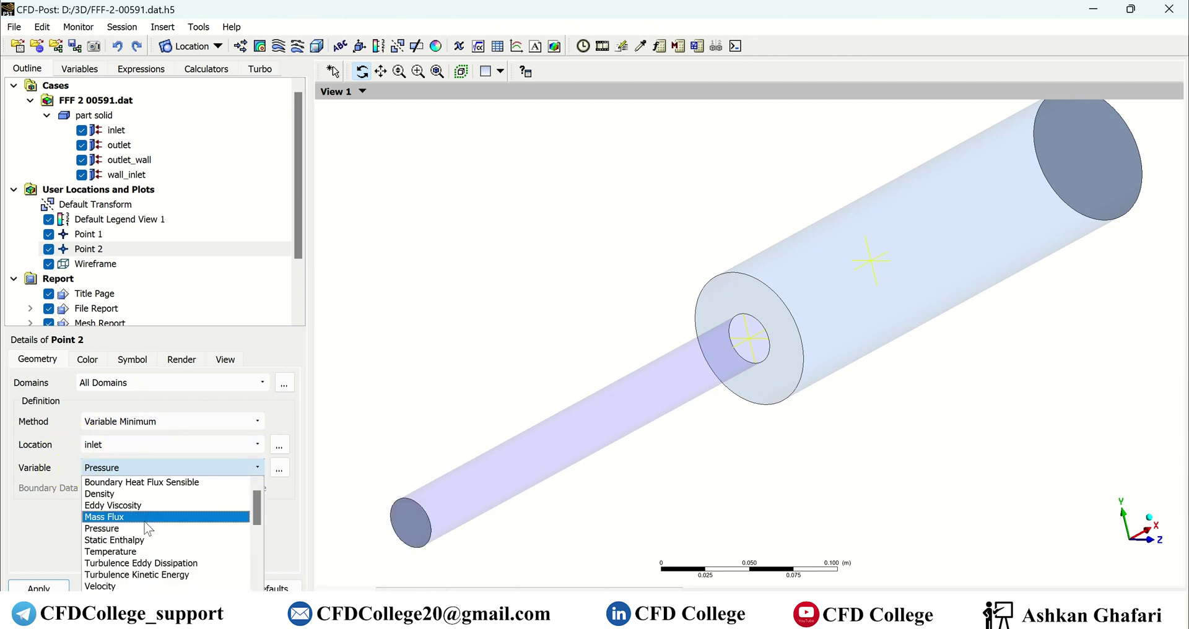
pyautogui.scroll(-3, 159, 576)
pyautogui.scroll(3, 158, 570)
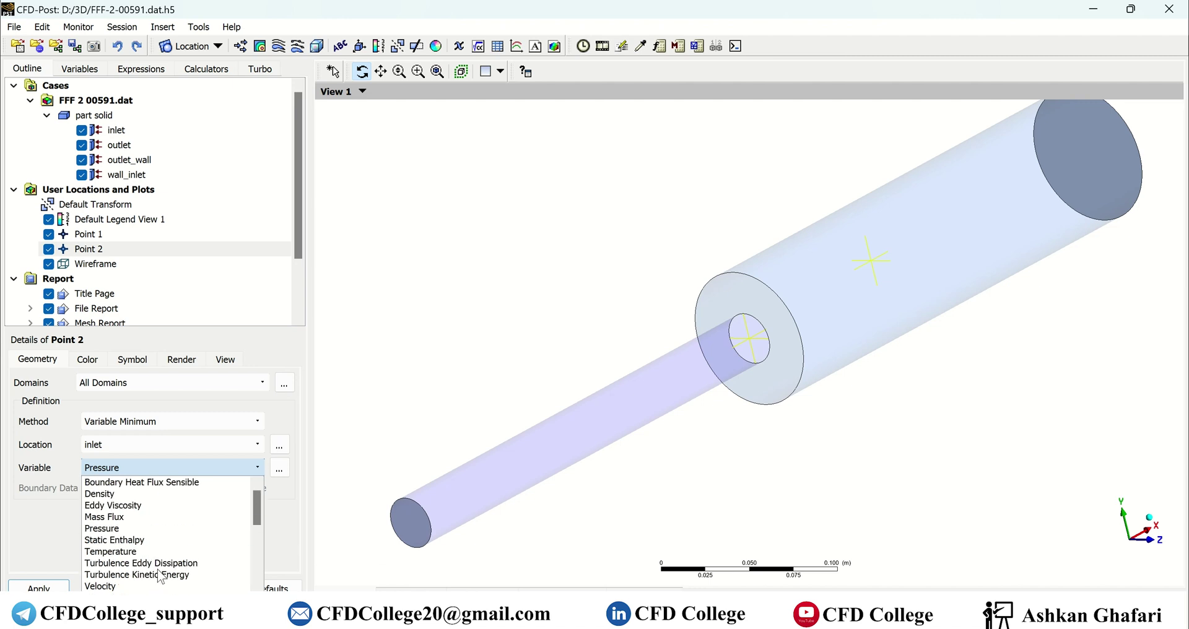
pyautogui.scroll(-1, 148, 557)
pyautogui.click(142, 552)
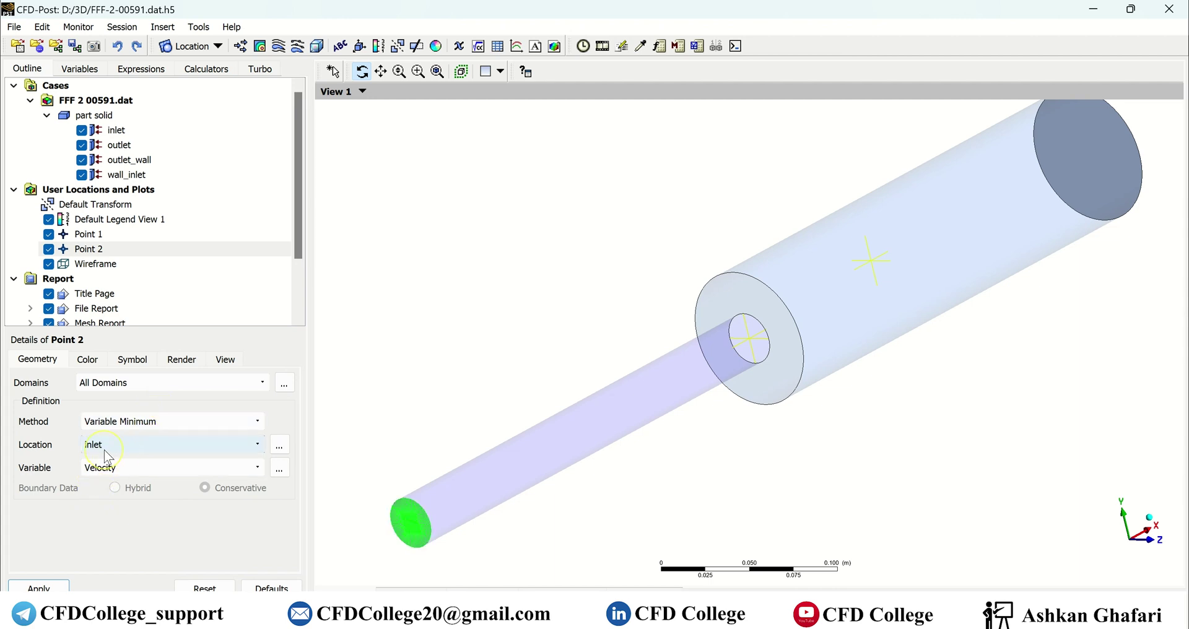
pyautogui.click(39, 587)
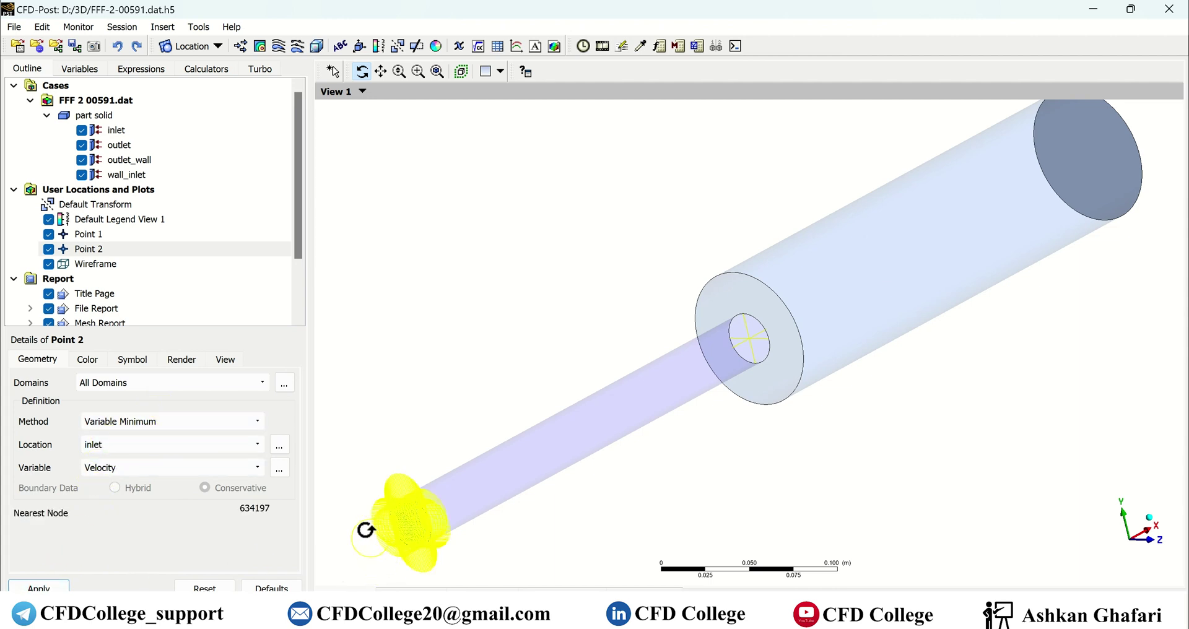
# Change Point 2's minimum variable on the inlet to Pressure, apply it, and inspect the point on the inlet face.
pyautogui.moveTo(377, 551); pyautogui.dragTo(452, 531)
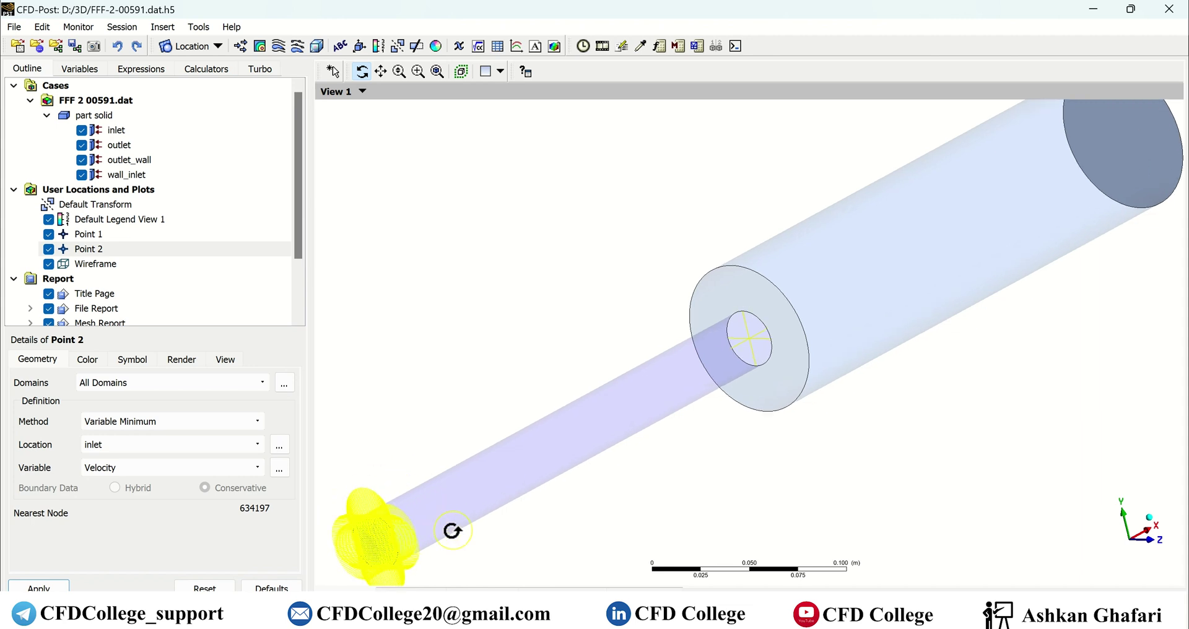
pyautogui.scroll(-1, 428, 531)
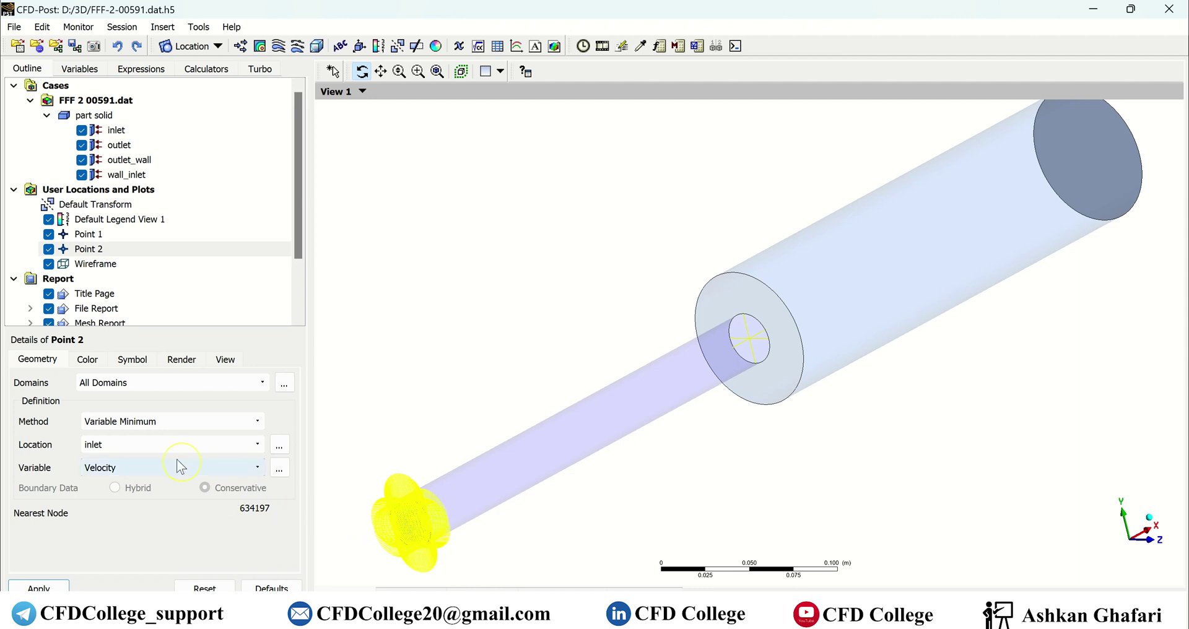
pyautogui.click(132, 467)
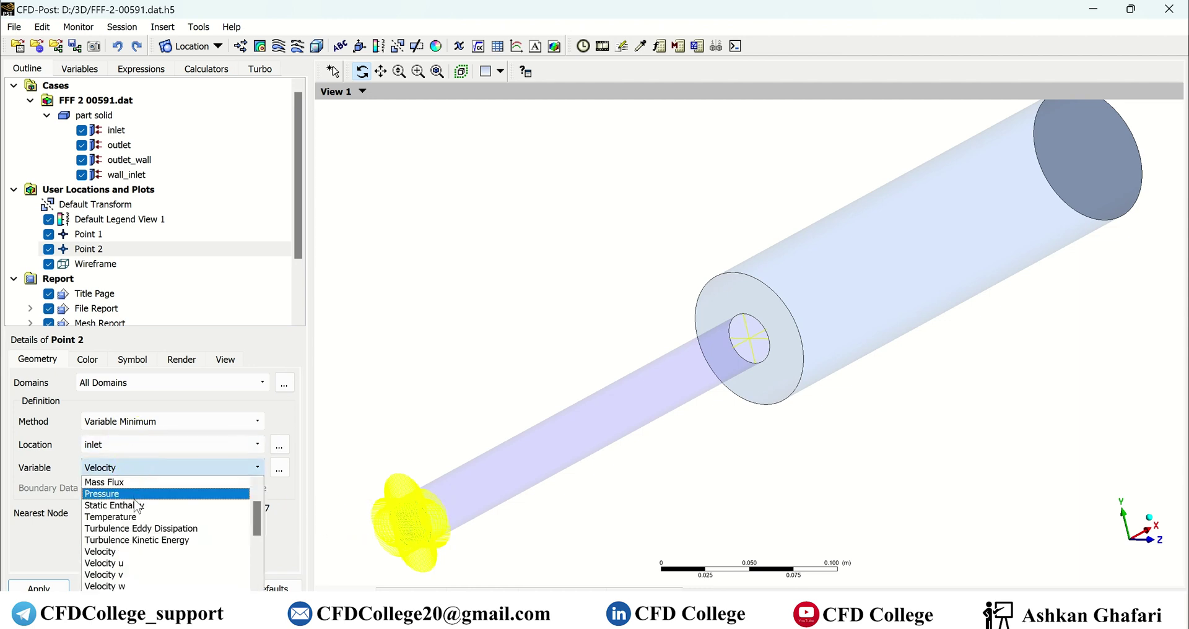
pyautogui.click(124, 492)
pyautogui.click(31, 587)
pyautogui.moveTo(466, 543); pyautogui.dragTo(479, 538)
pyautogui.scroll(-1, 478, 538)
pyautogui.keyDown('ctrl'); pyautogui.moveTo(465, 496); pyautogui.dragTo(720, 397, button='middle'); pyautogui.keyUp('ctrl')
pyautogui.scroll(6, 641, 476)
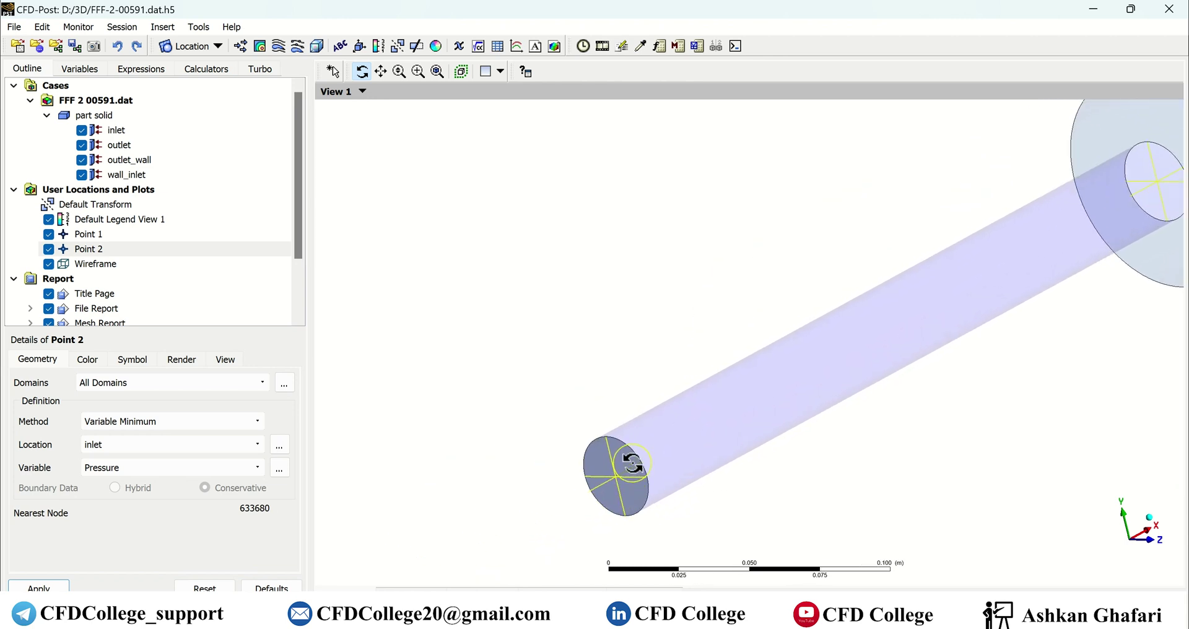
pyautogui.moveTo(603, 494); pyautogui.dragTo(675, 476)
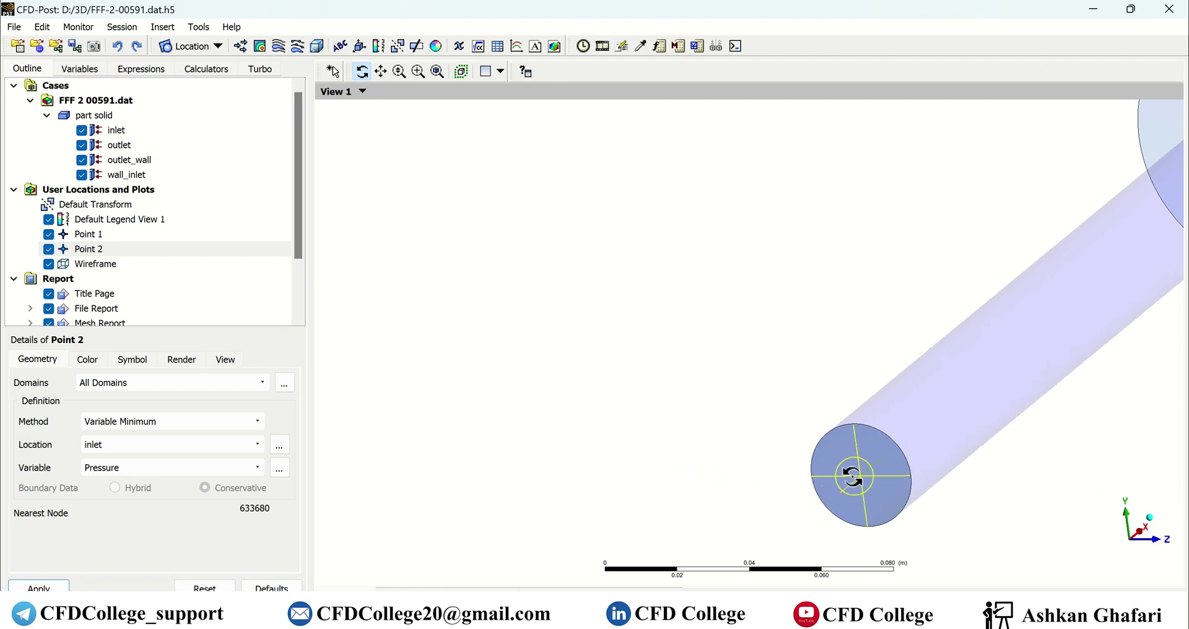
pyautogui.moveTo(858, 472)
pyautogui.mouseDown()
pyautogui.moveTo(926, 417)
pyautogui.moveTo(661, 417)
pyautogui.moveTo(953, 369)
pyautogui.mouseUp()
pyautogui.scroll(-1, 953, 369)
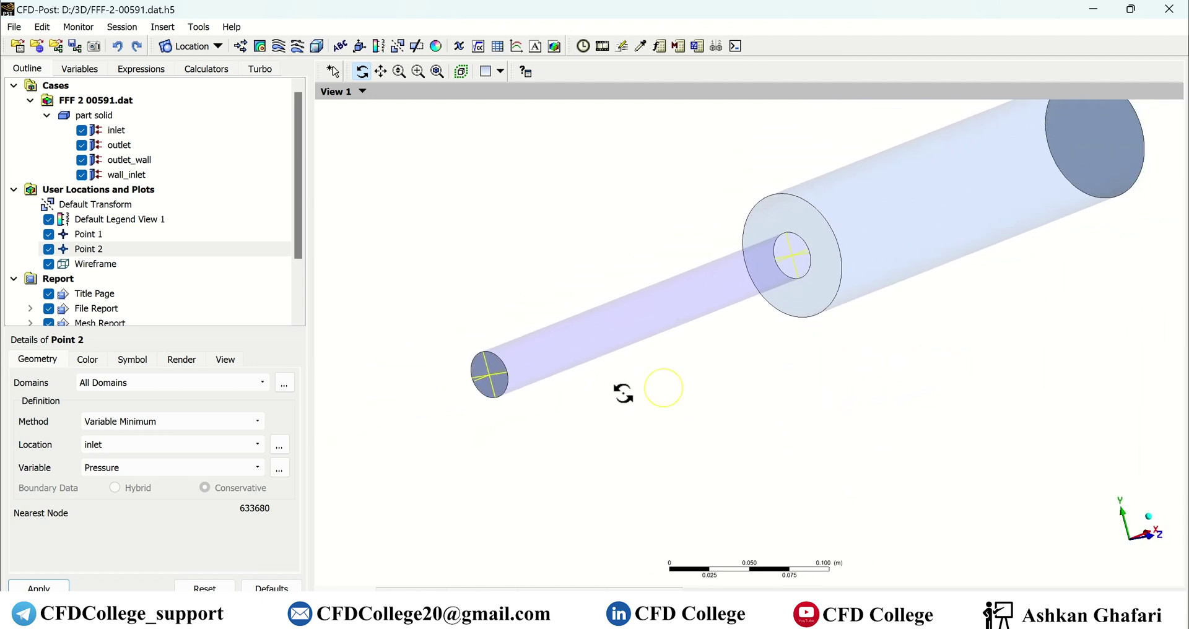
# Switch Point 2 to the Variable Maximum method, using Pressure on the inlet, and apply it.
pyautogui.click(135, 447)
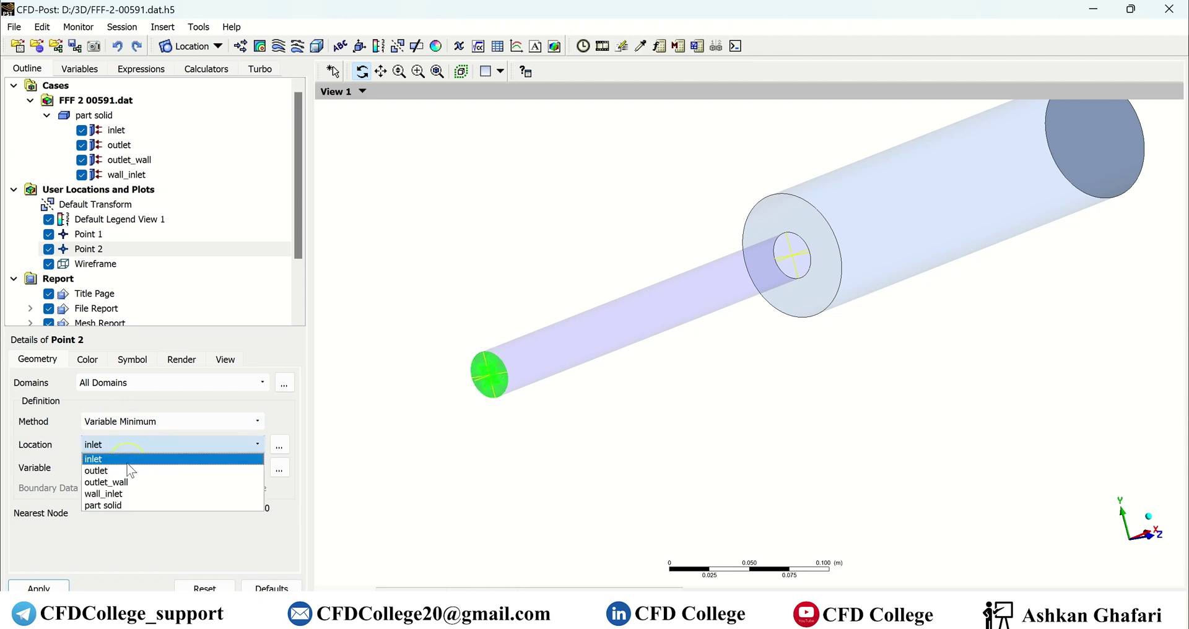
pyautogui.click(90, 458)
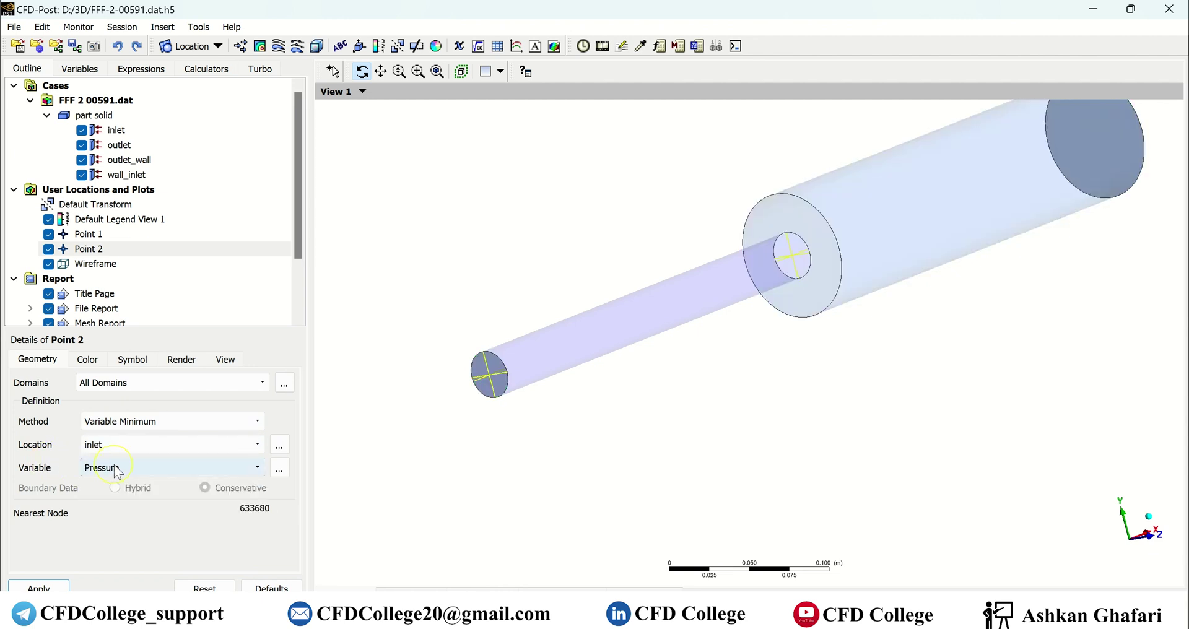
pyautogui.click(156, 423)
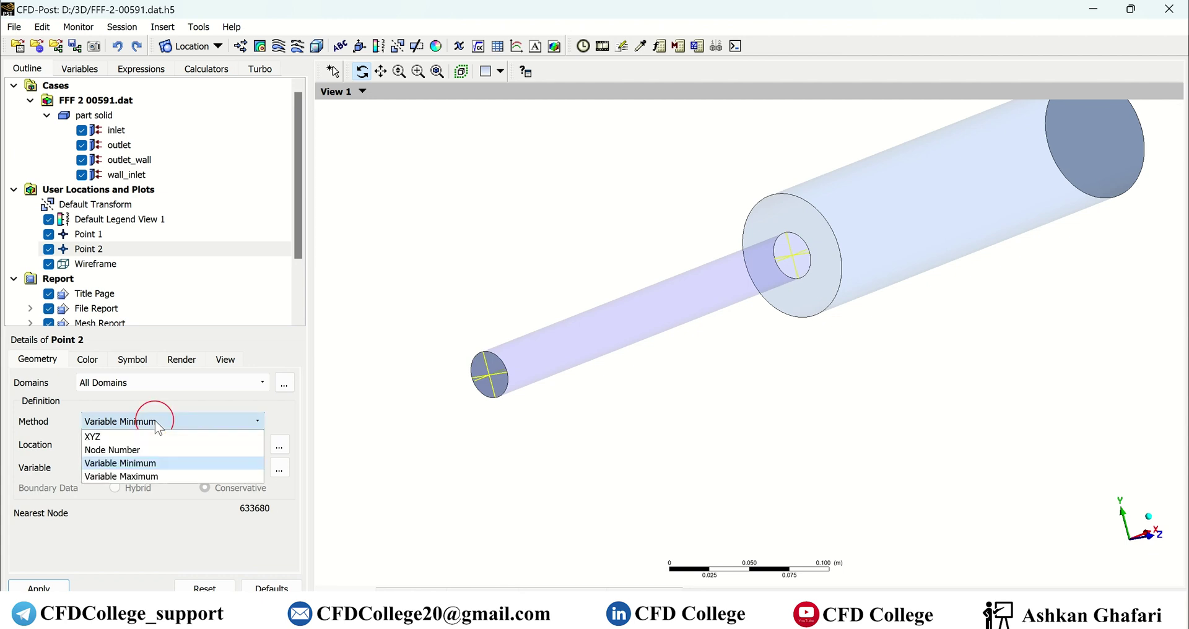
pyautogui.click(149, 477)
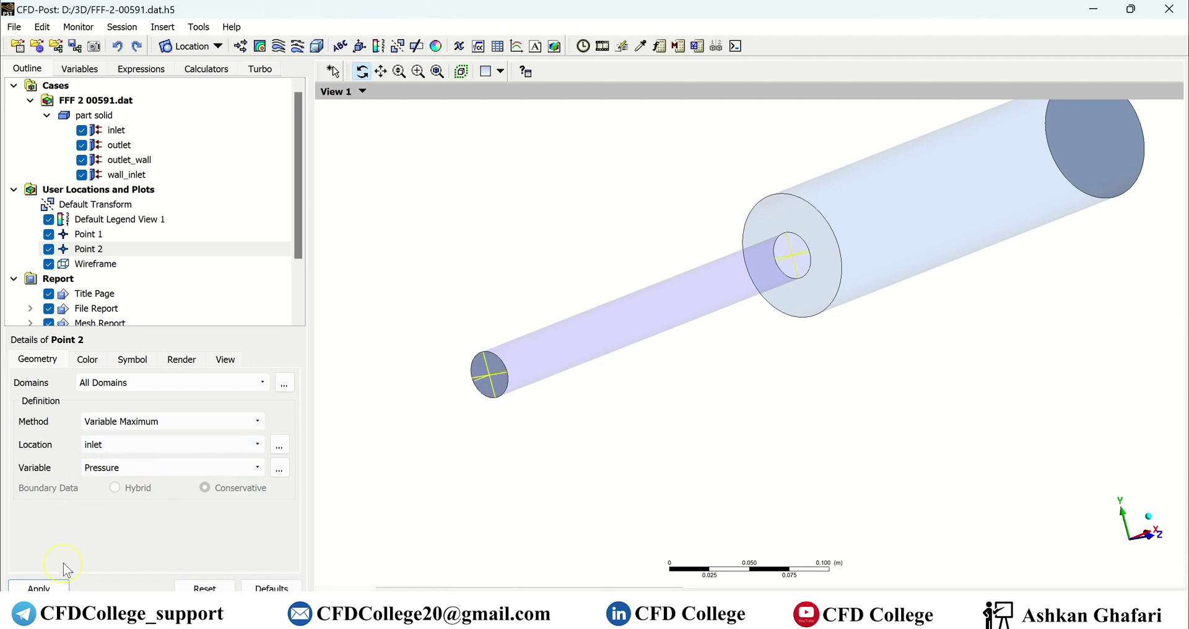
pyautogui.click(49, 584)
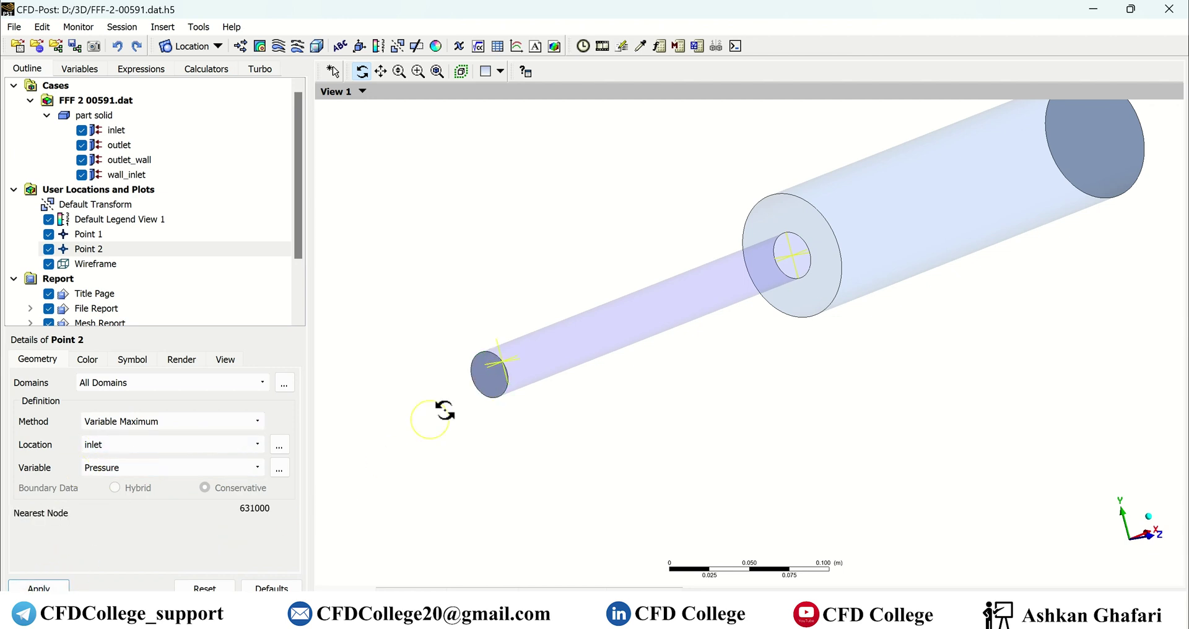
pyautogui.moveTo(514, 379); pyautogui.dragTo(626, 404, button='middle')
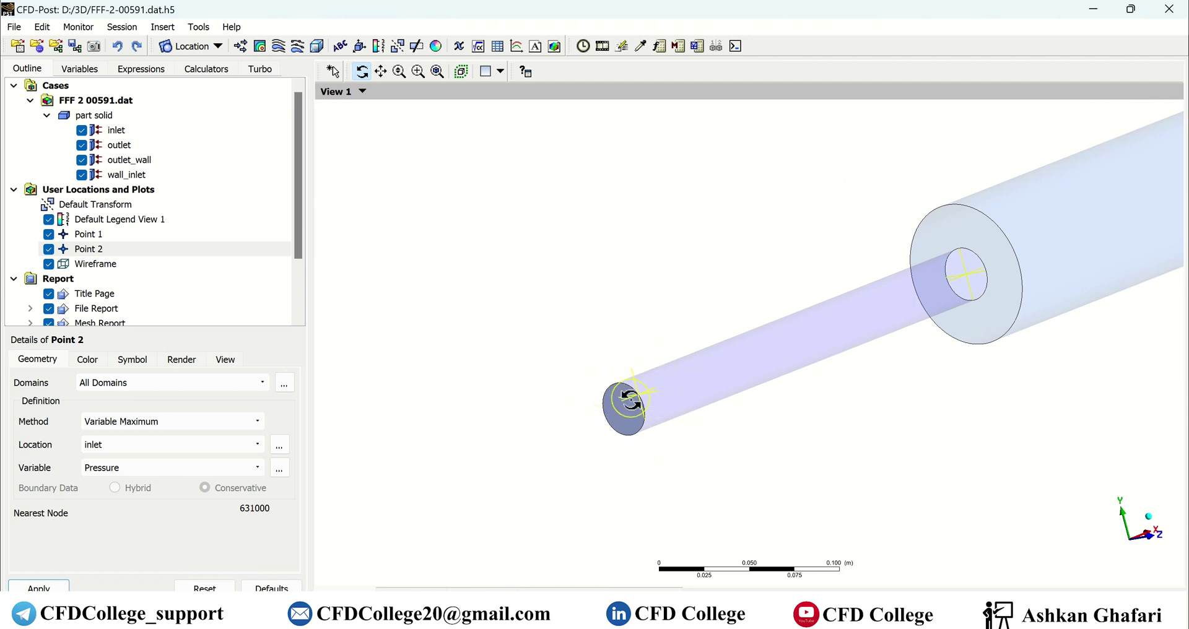
pyautogui.scroll(-5, 589, 418)
pyautogui.scroll(-1, 600, 423)
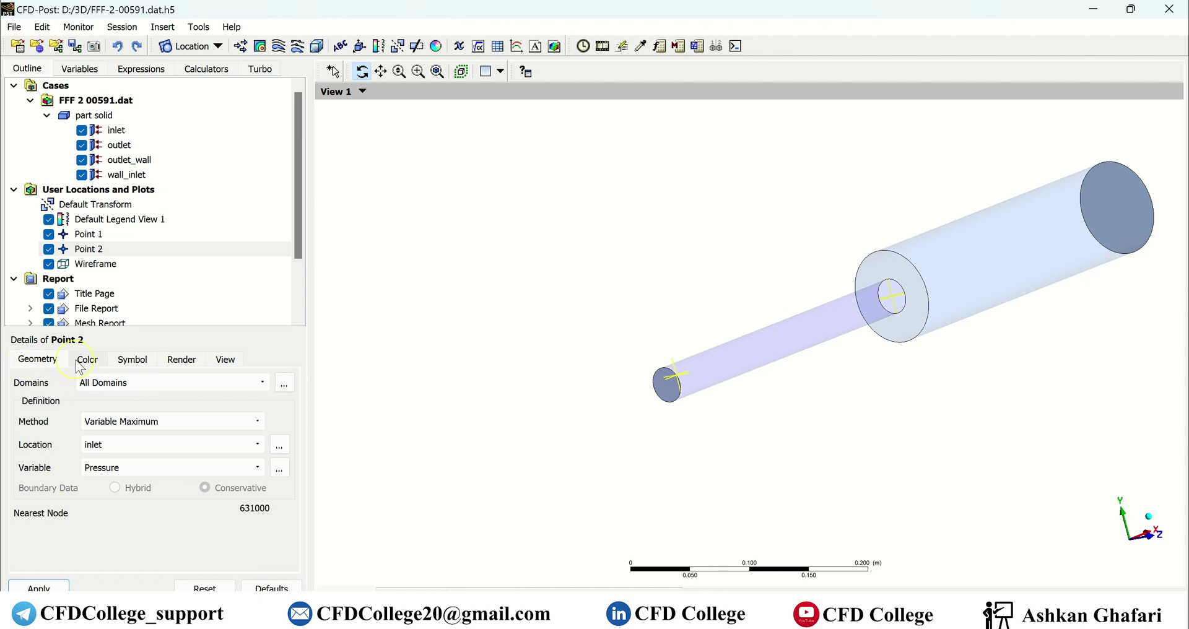
# Set Point 2's symbol size to 0.1, apply it, and check the marker at the inlet.
pyautogui.click(130, 361)
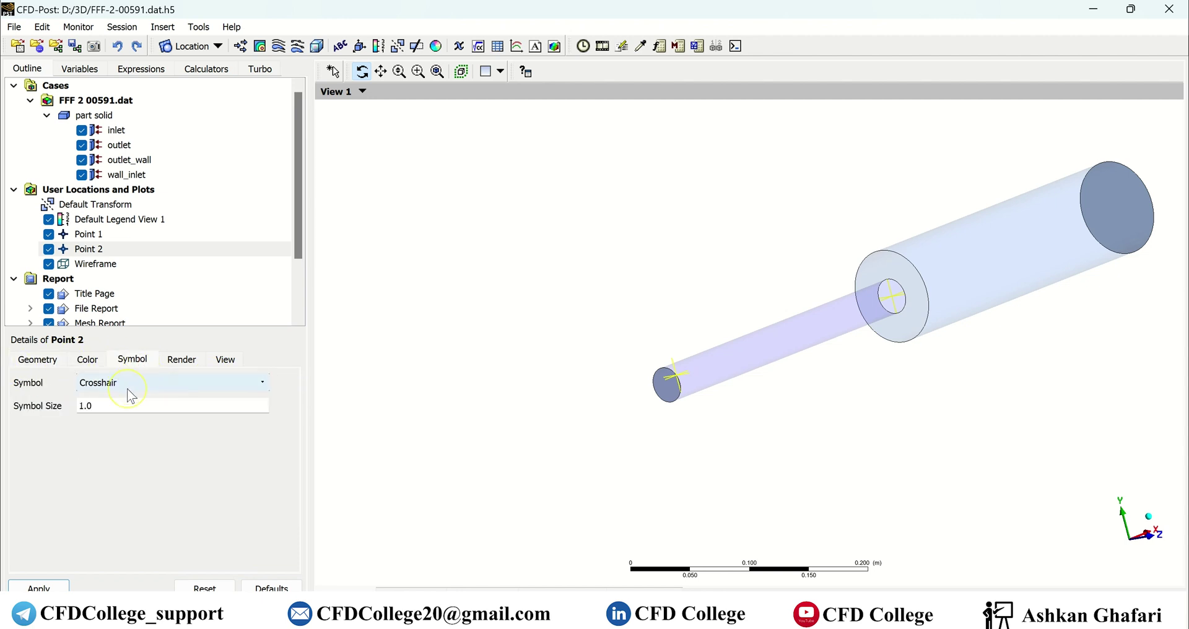
pyautogui.doubleClick(110, 408)
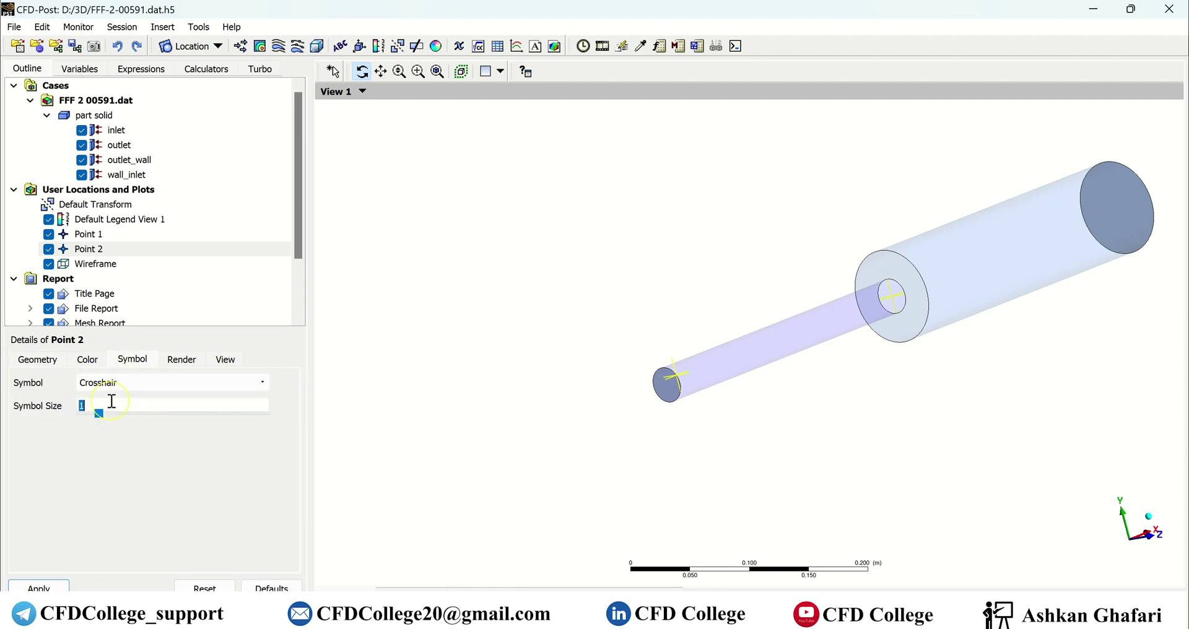
pyautogui.write('0.1')
pyautogui.click(39, 587)
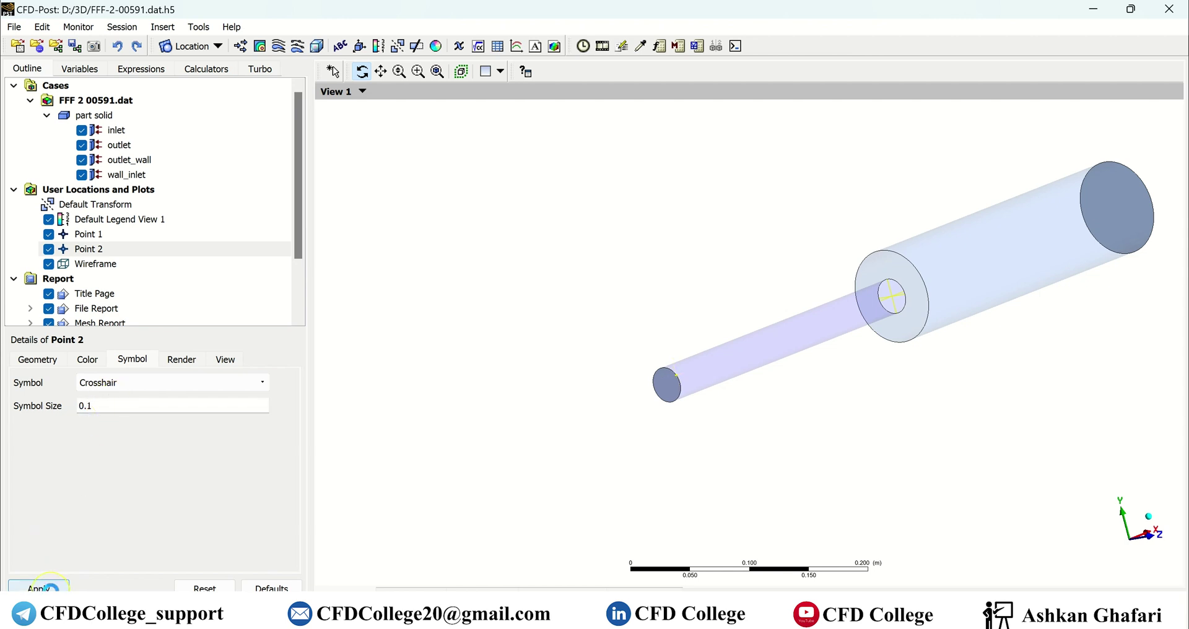
pyautogui.scroll(5, 671, 380)
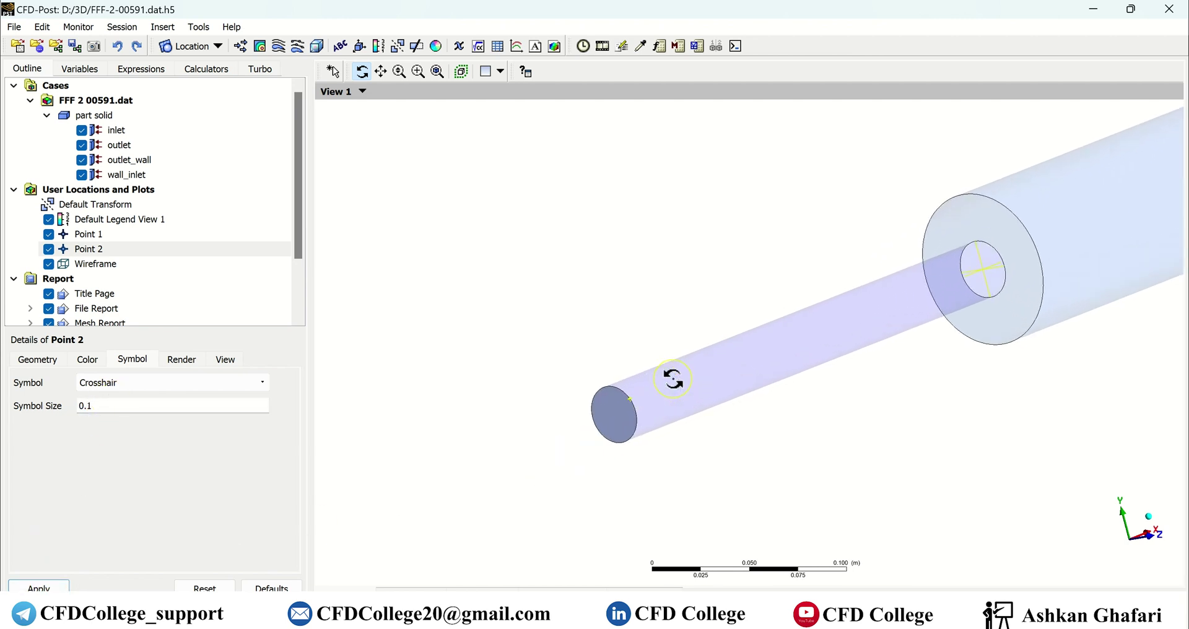
pyautogui.moveTo(625, 395); pyautogui.dragTo(546, 432)
# Change Point 2's symbol to Ball with a symbol size of 0.2 and apply it.
pyautogui.click(109, 382)
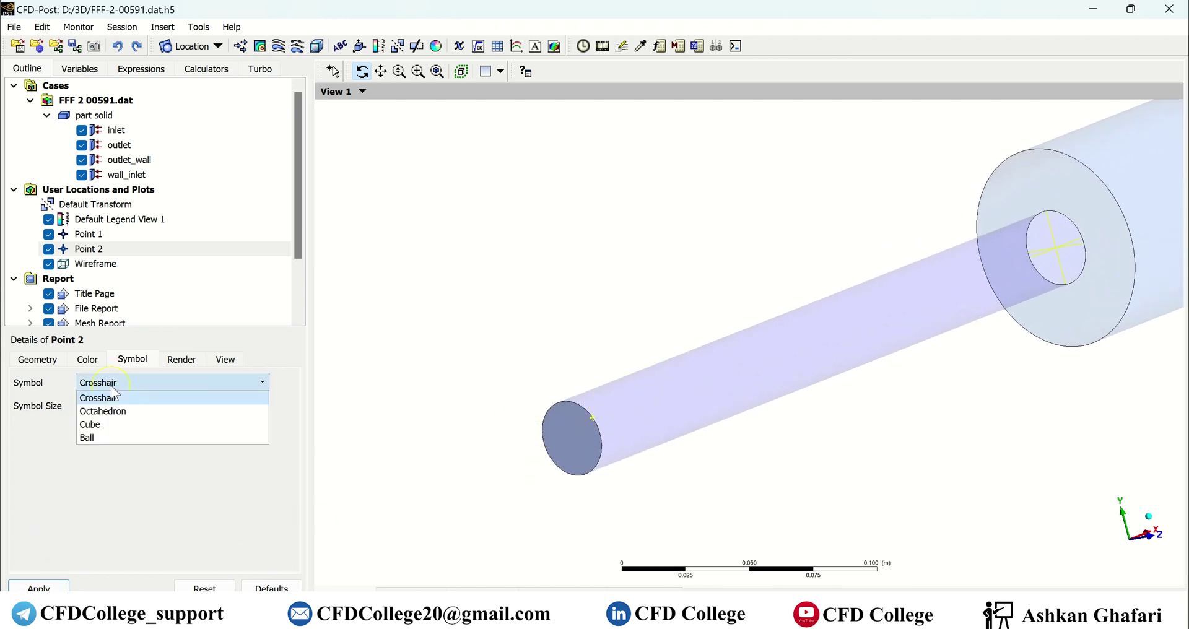
pyautogui.click(111, 431)
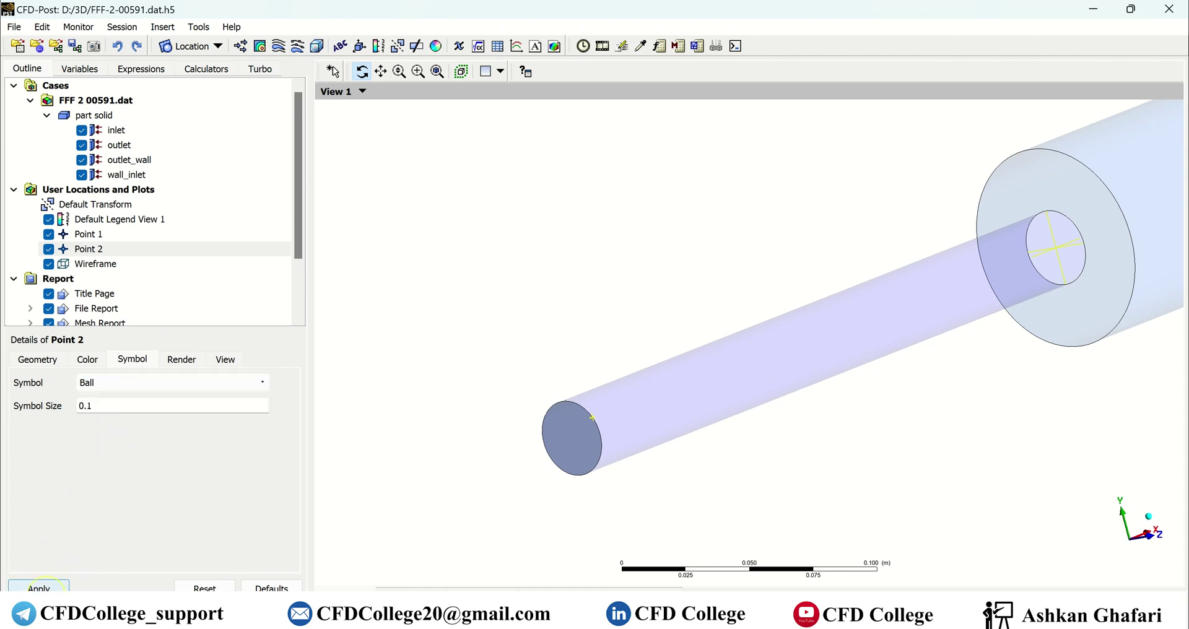
pyautogui.click(39, 587)
pyautogui.moveTo(83, 406); pyautogui.dragTo(116, 401)
pyautogui.write('0.2')
pyautogui.click(38, 586)
# Color Point 2 constant black and apply the change.
pyautogui.click(97, 362)
pyautogui.click(118, 412)
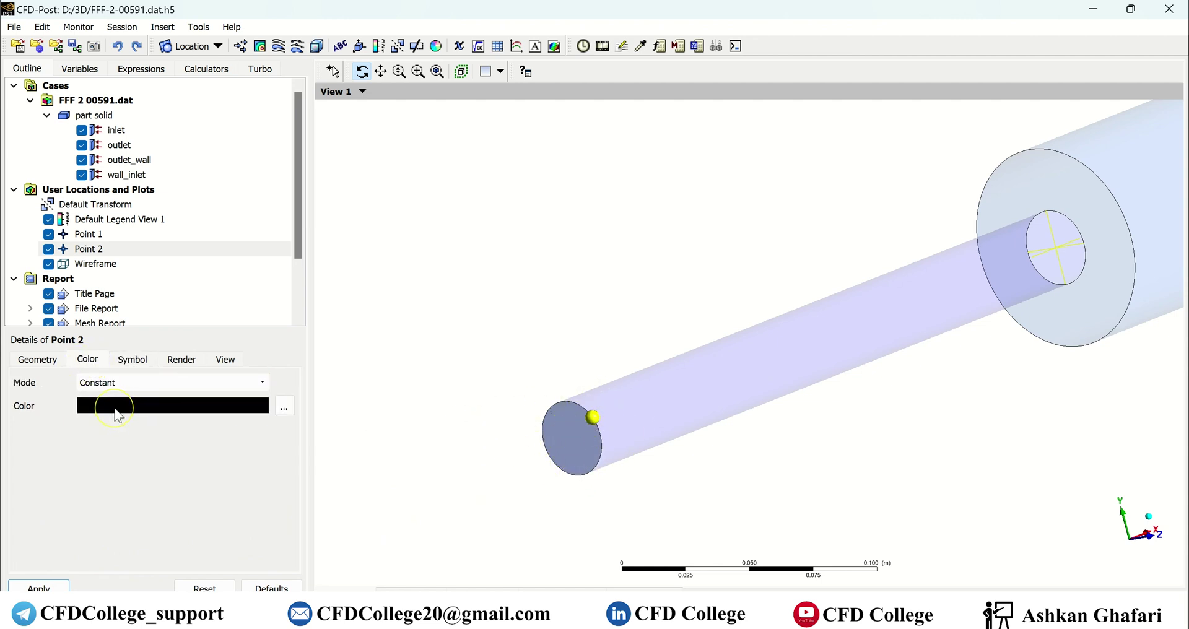
pyautogui.click(38, 587)
pyautogui.moveTo(735, 398); pyautogui.dragTo(725, 390)
pyautogui.scroll(-3, 718, 387)
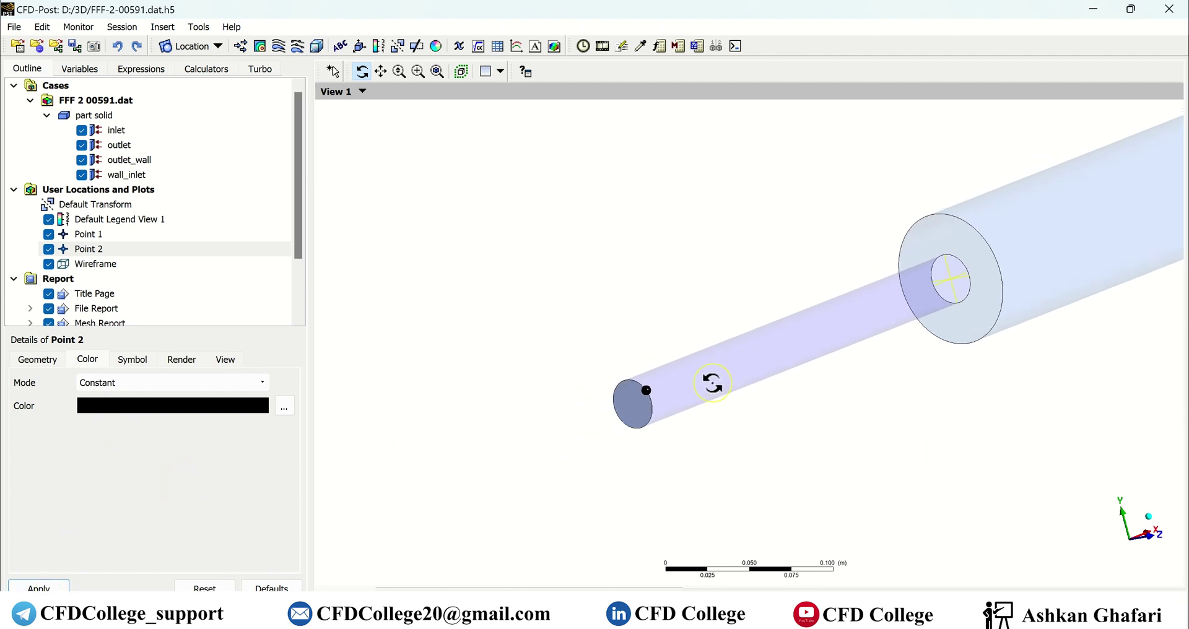
# Insert a line location named Line 1, defined by the Two Points method.
pyautogui.click(219, 47)
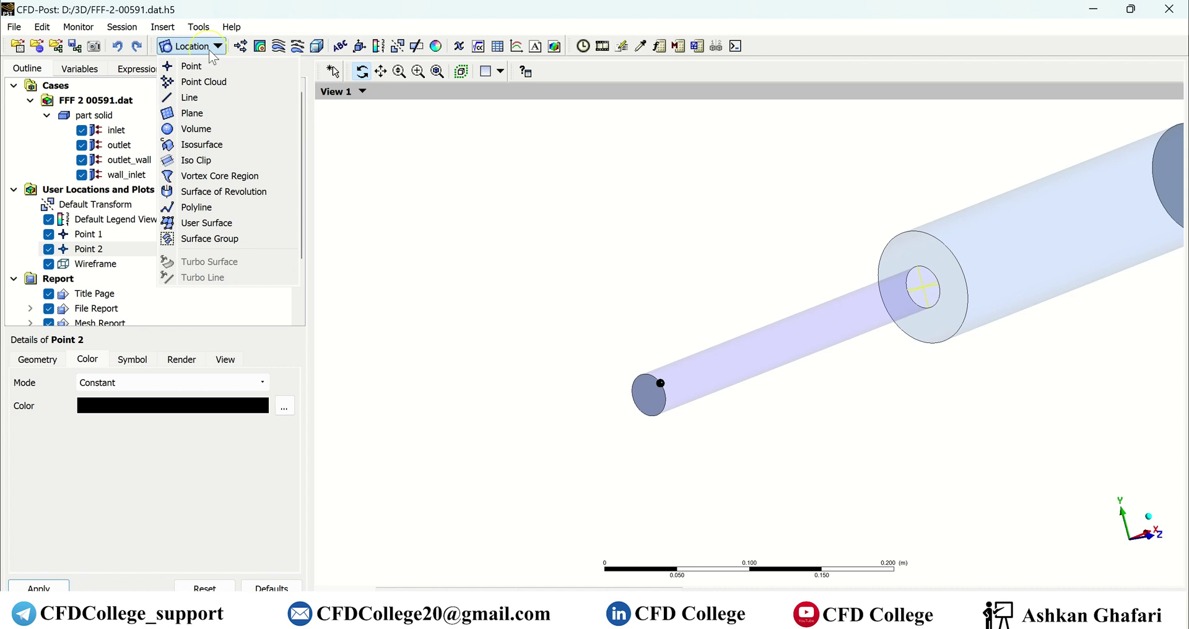
pyautogui.click(189, 97)
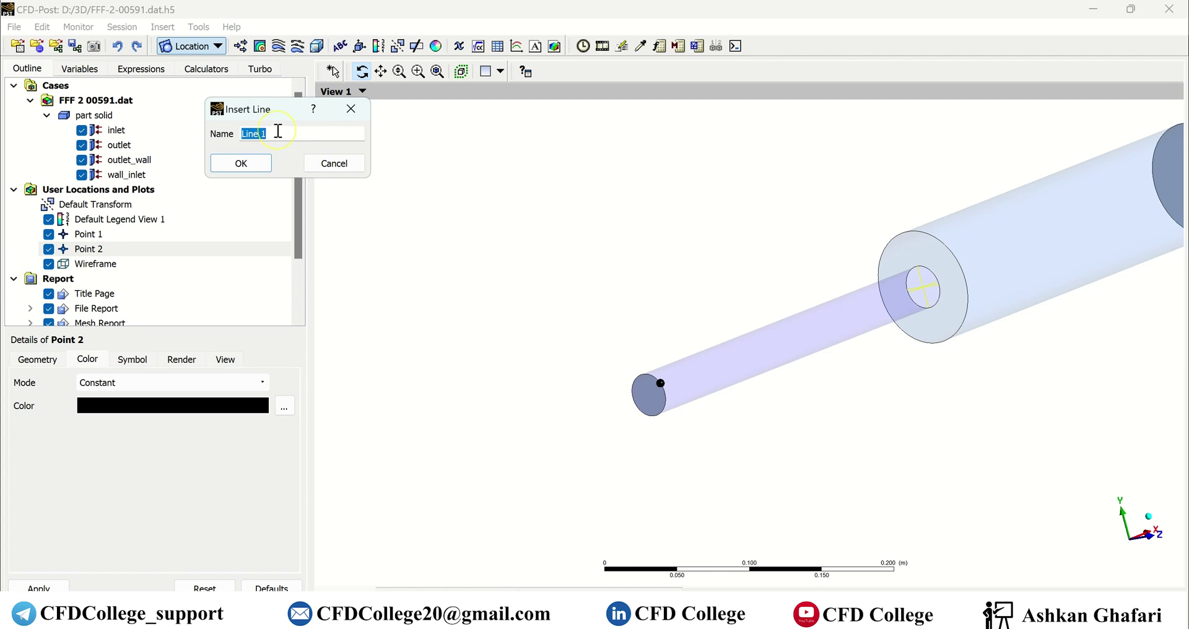
pyautogui.click(241, 163)
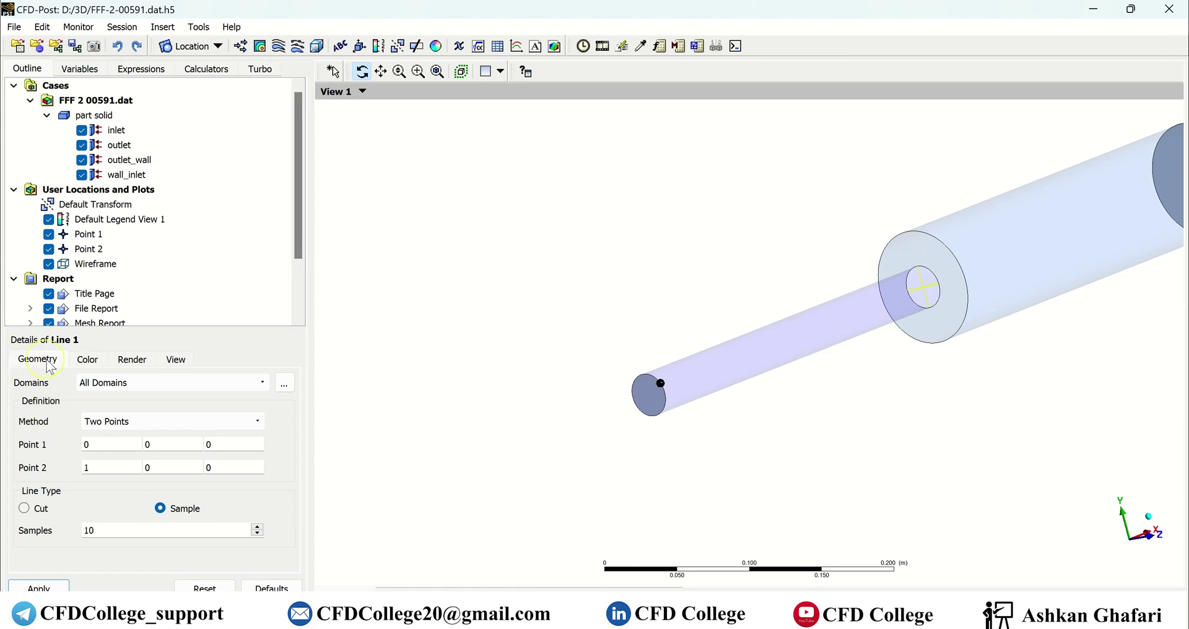
pyautogui.click(108, 424)
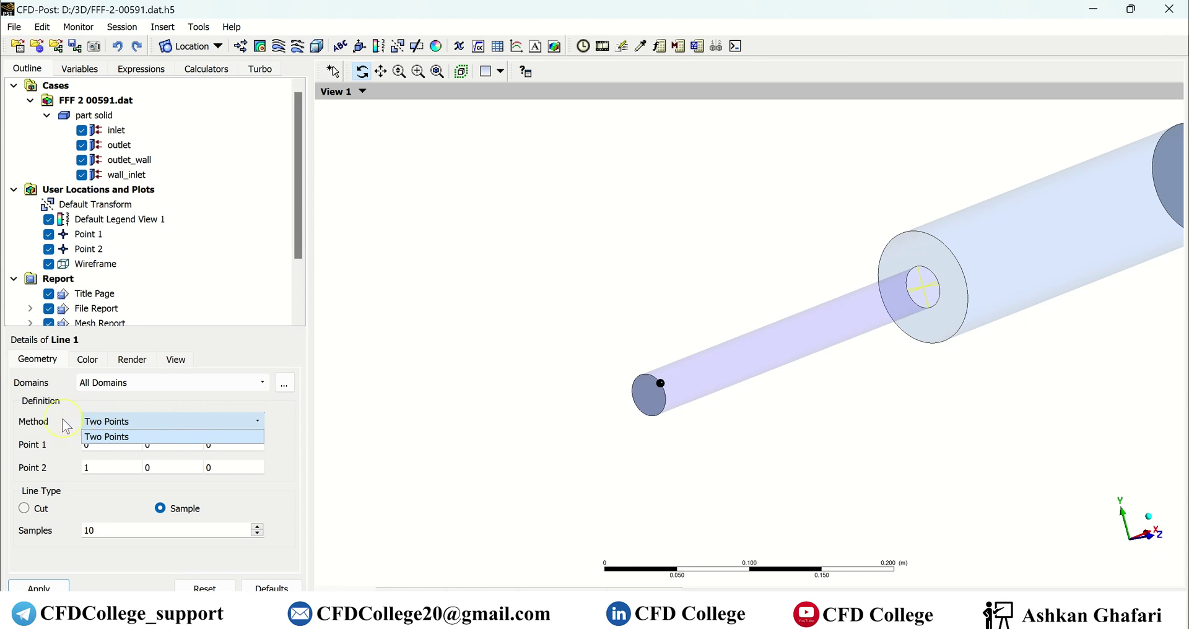
pyautogui.click(61, 419)
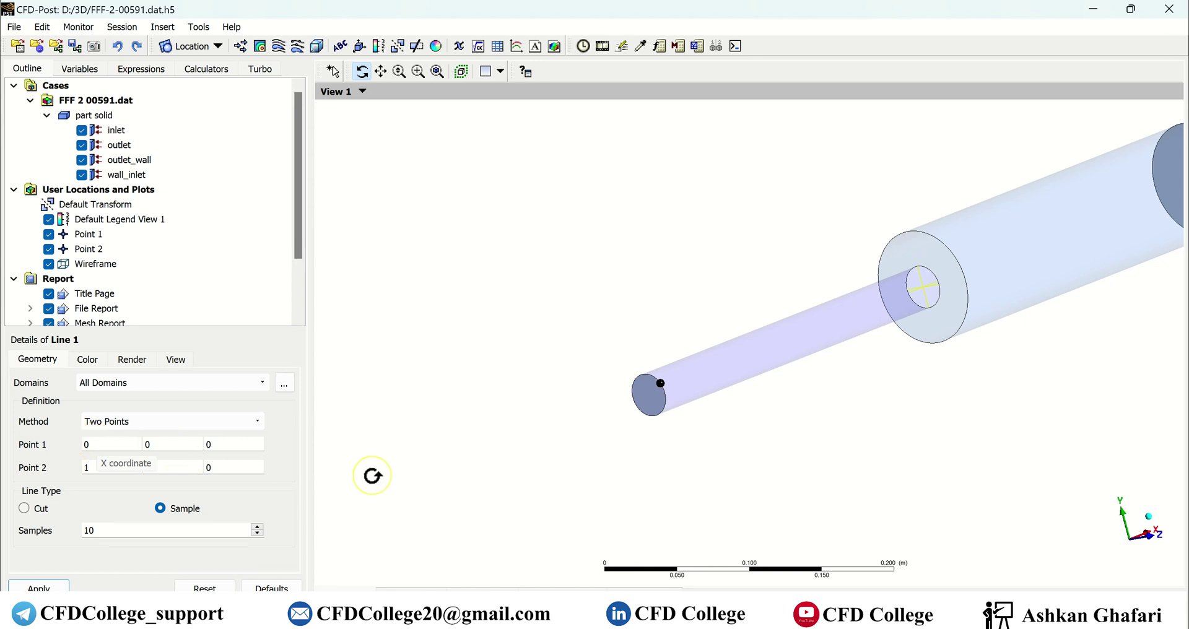
# Set Line 1's second point to 0.3, 0, 0 and apply it to draw the line along the small pipe's axis.
pyautogui.click(91, 466)
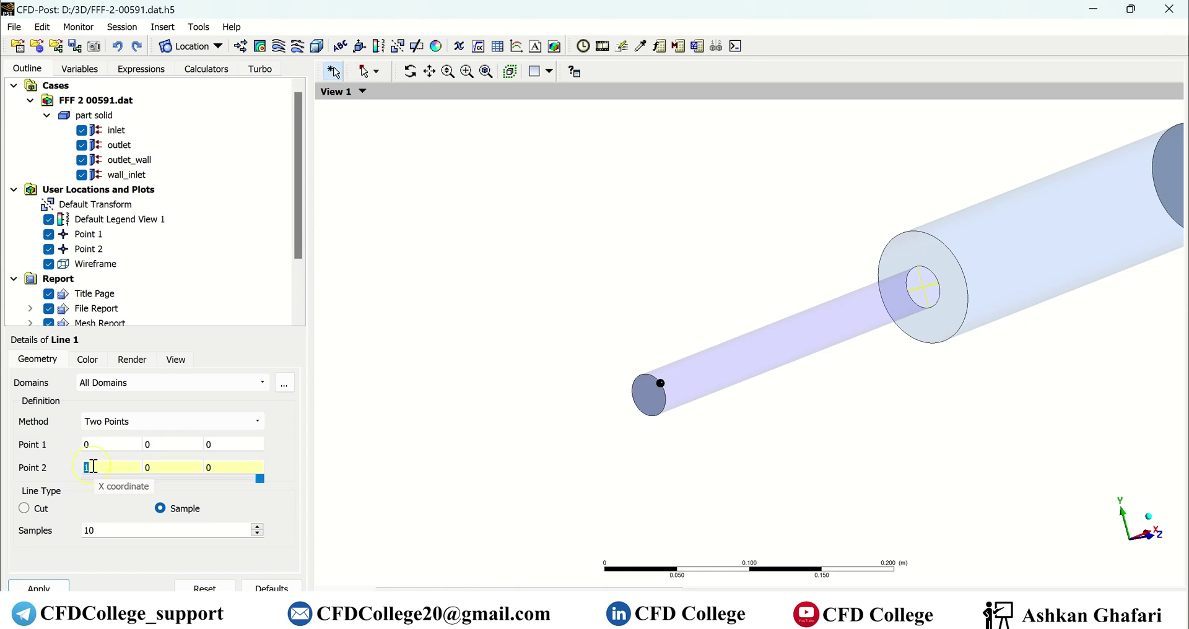
pyautogui.write('0.3')
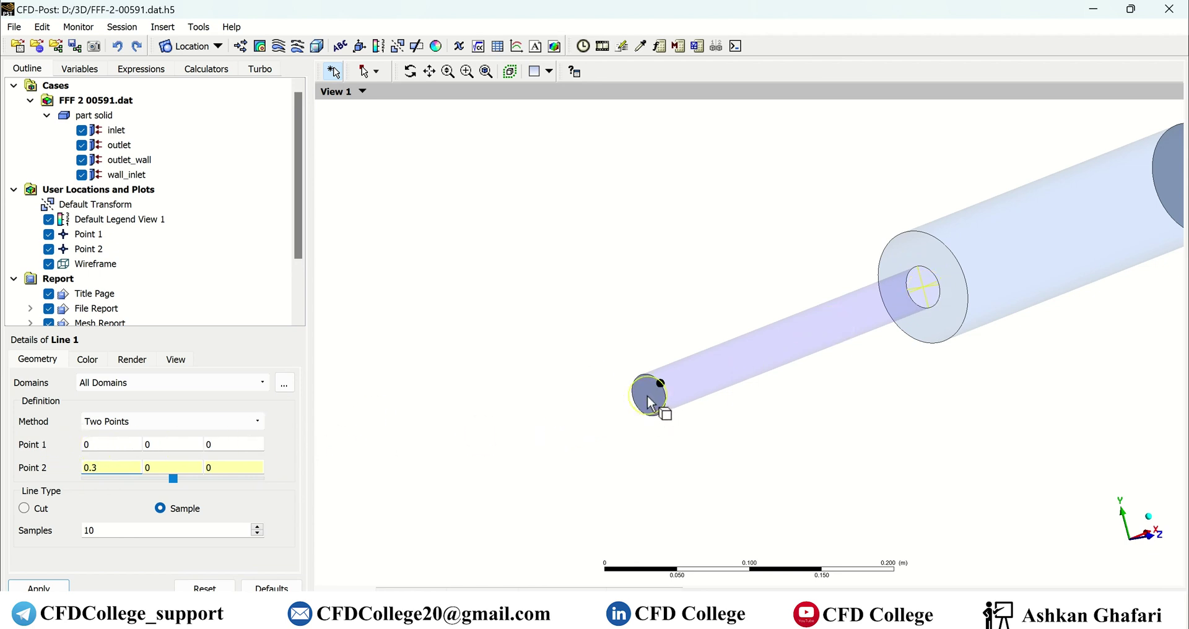
pyautogui.click(39, 587)
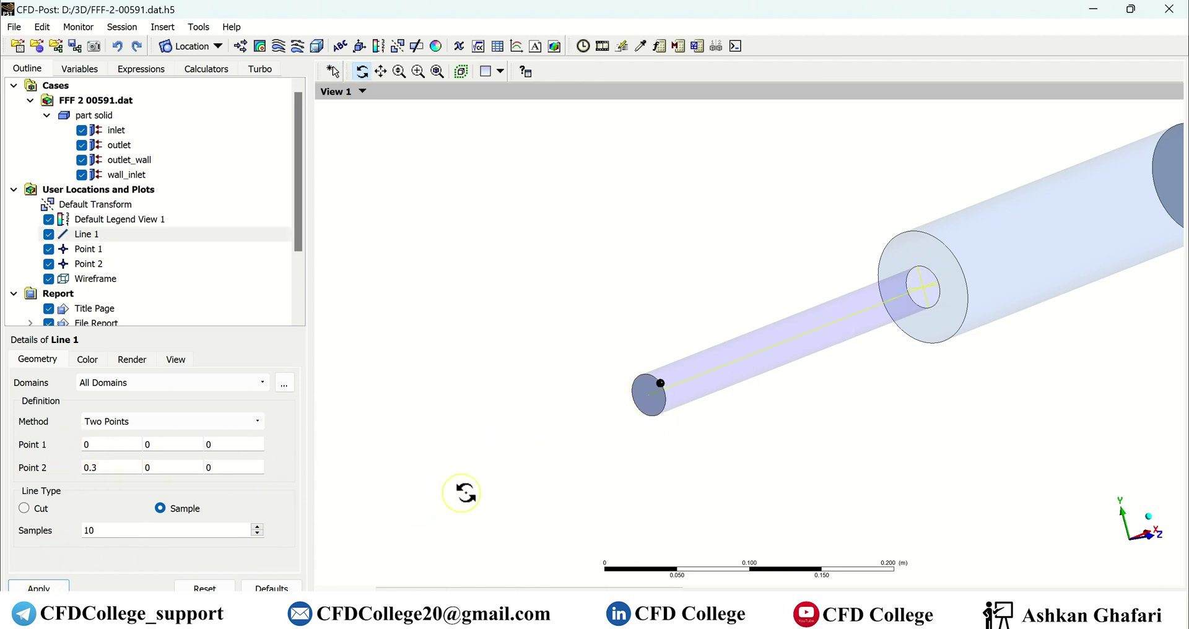
pyautogui.scroll(5, 884, 322)
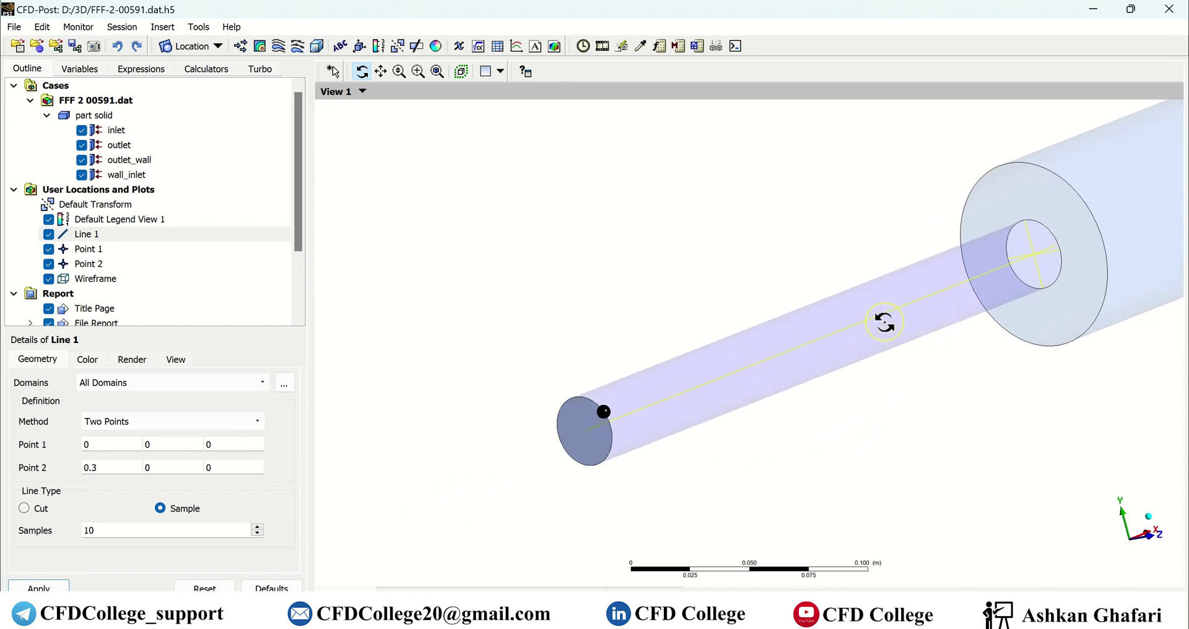
pyautogui.moveTo(884, 322); pyautogui.dragTo(911, 362)
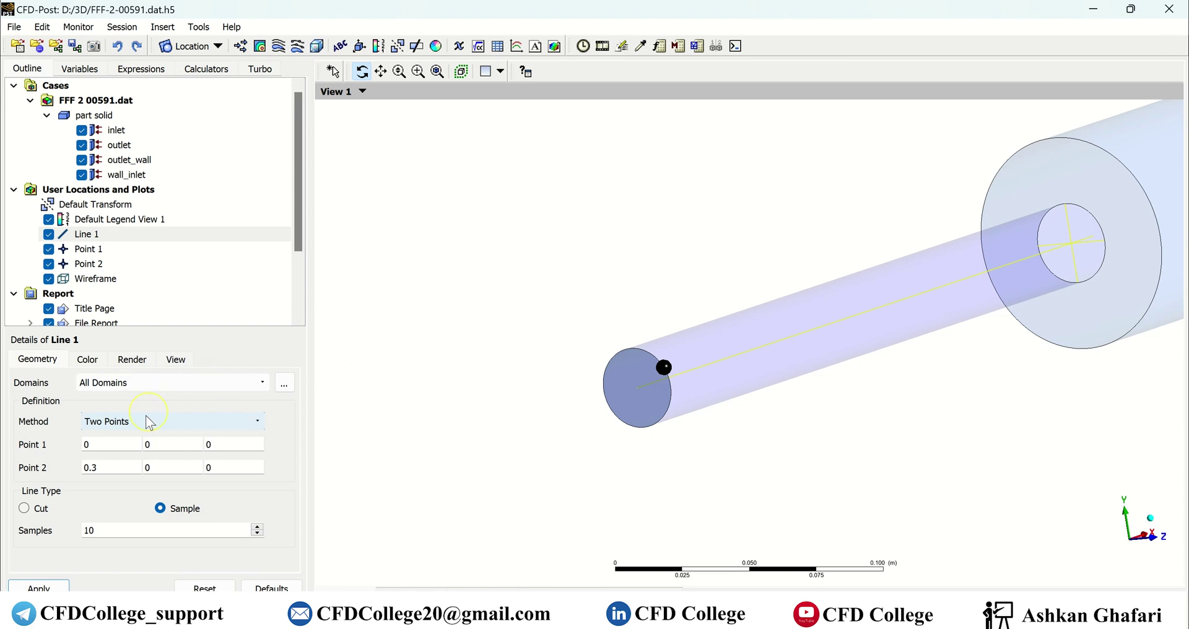
pyautogui.doubleClick(92, 467)
pyautogui.write('0.3')
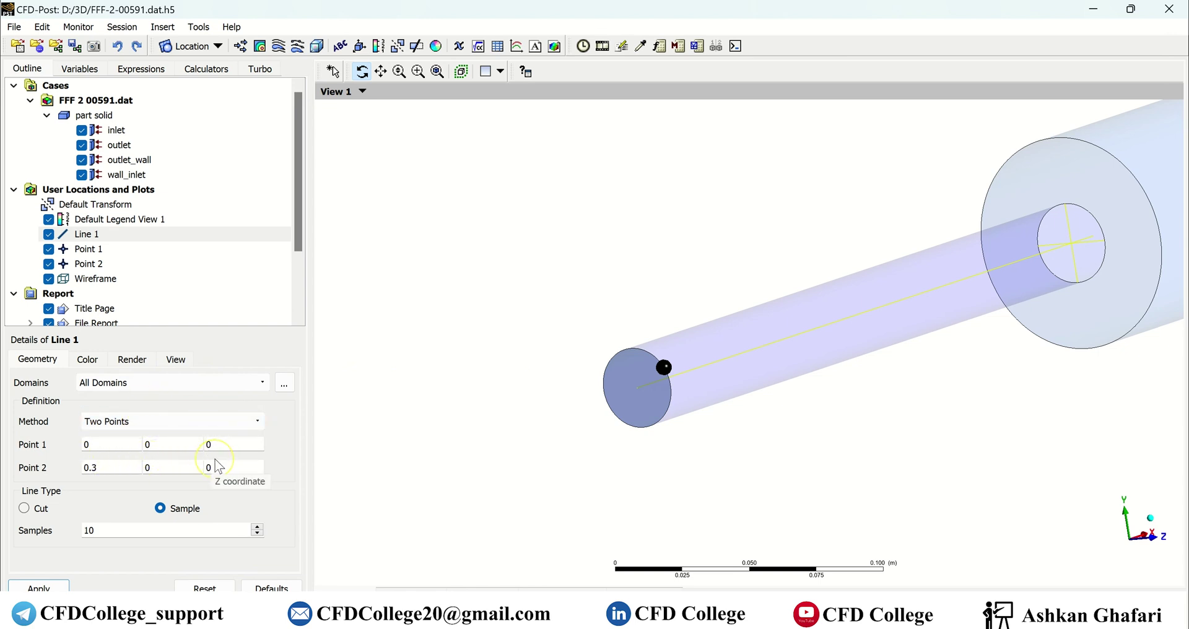
# Color Line 1 constant black, apply it, and return to the line's geometry settings.
pyautogui.click(87, 360)
pyautogui.click(115, 409)
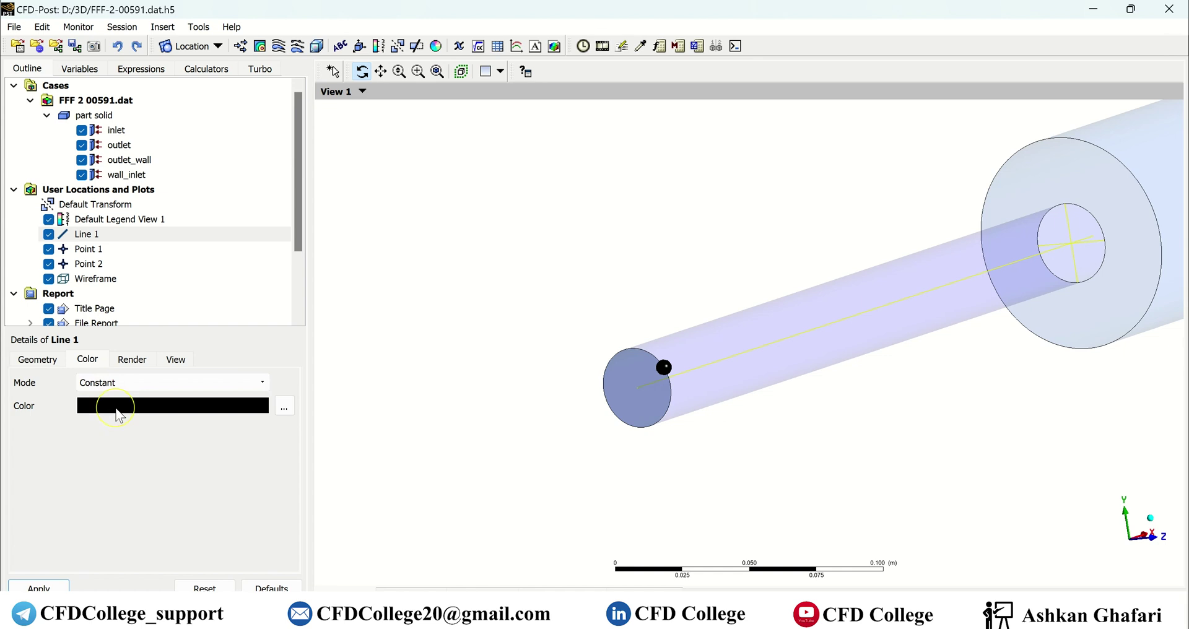
pyautogui.click(43, 585)
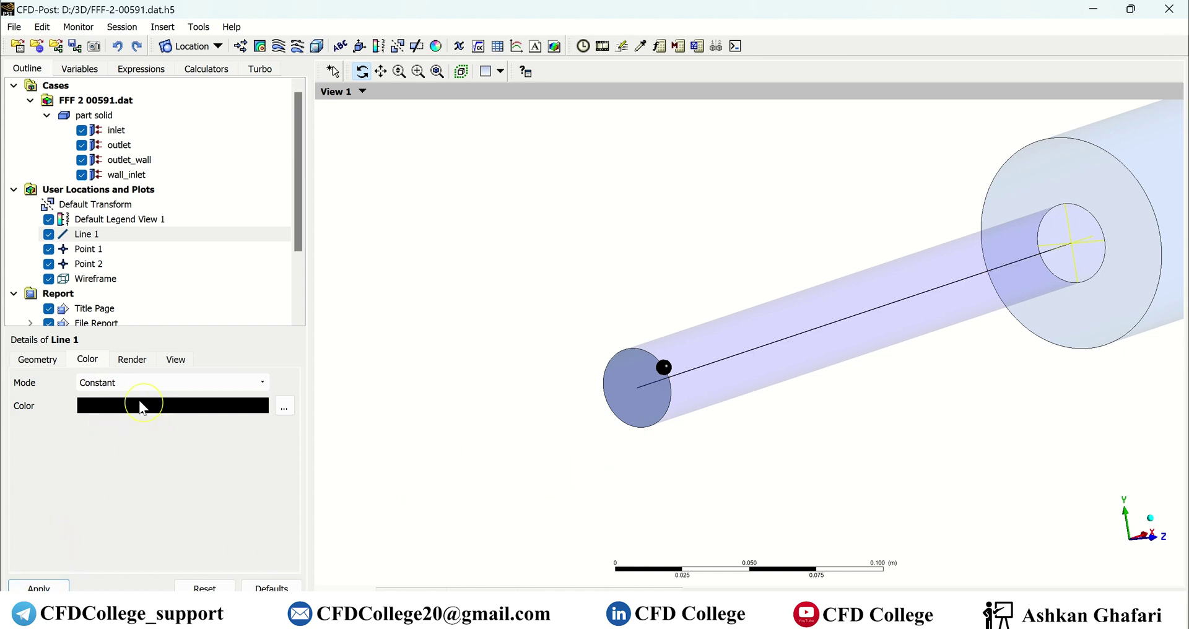
pyautogui.click(34, 360)
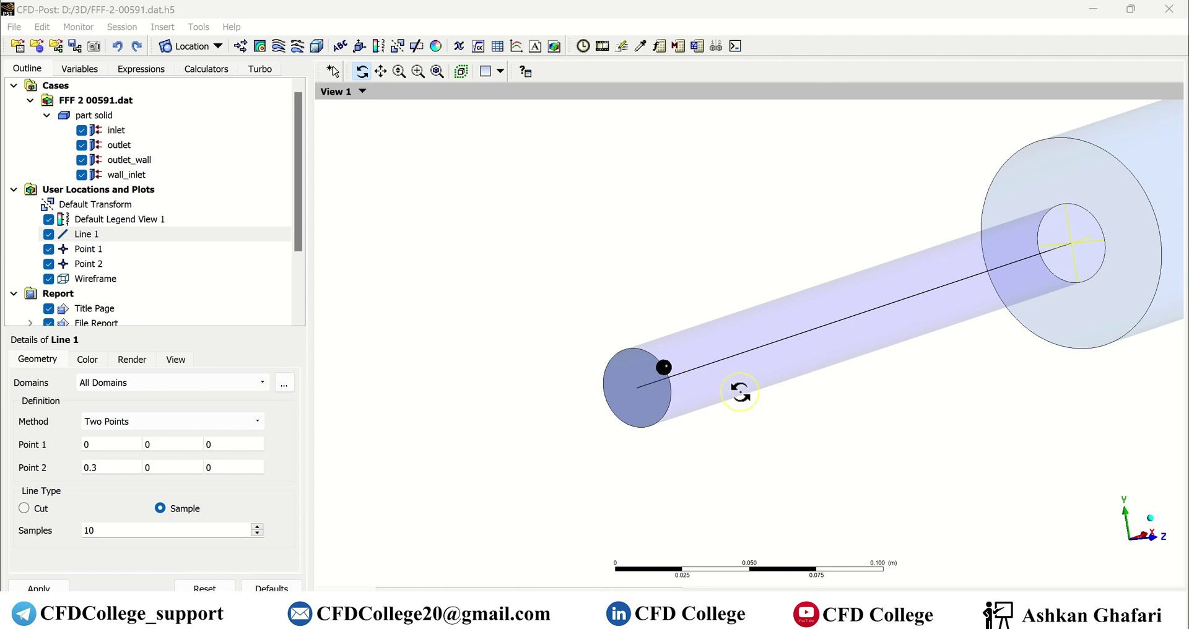
# Set Line 1's line type to Cut, and insert a plane location named Plane 1.
pyautogui.click(33, 513)
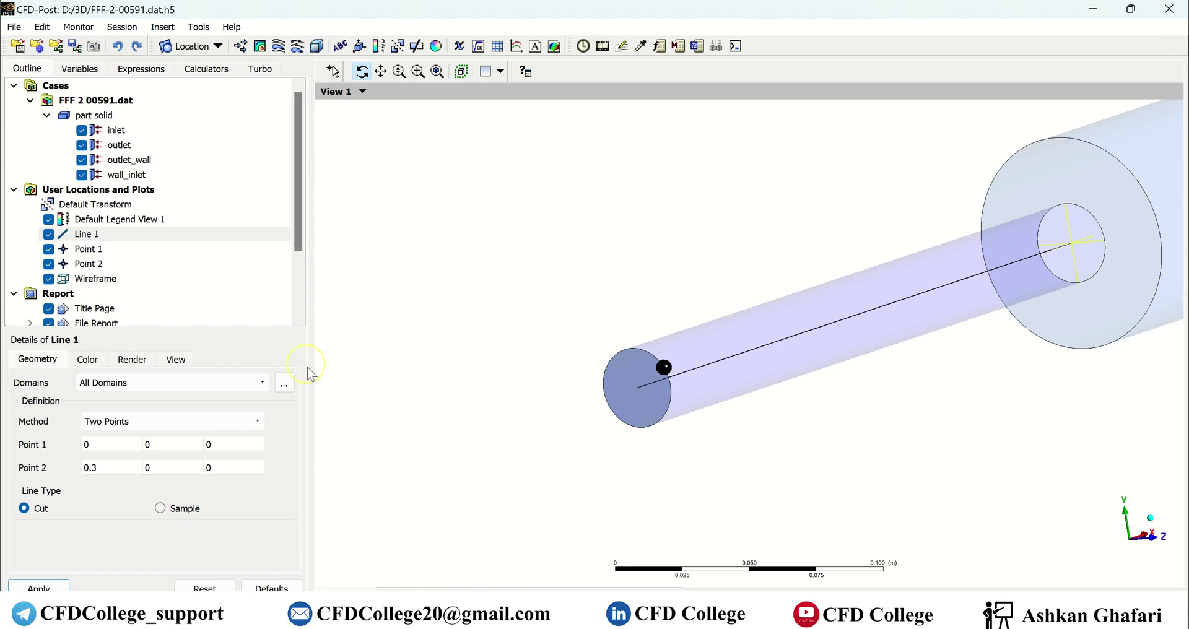
pyautogui.click(218, 47)
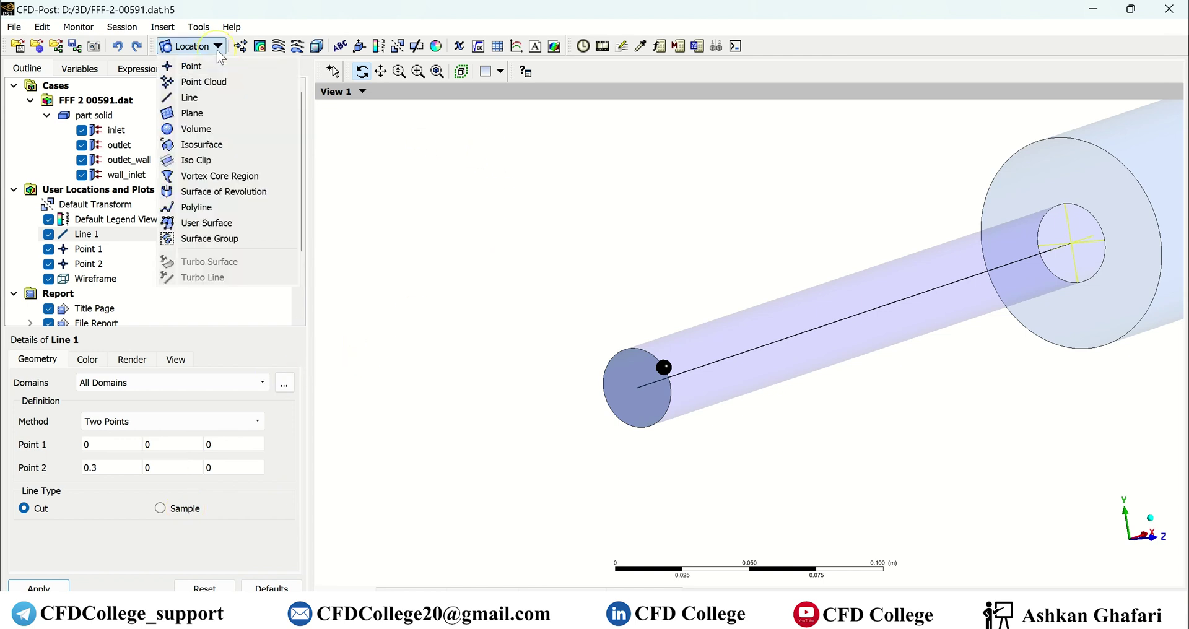
pyautogui.click(216, 114)
pyautogui.click(289, 151)
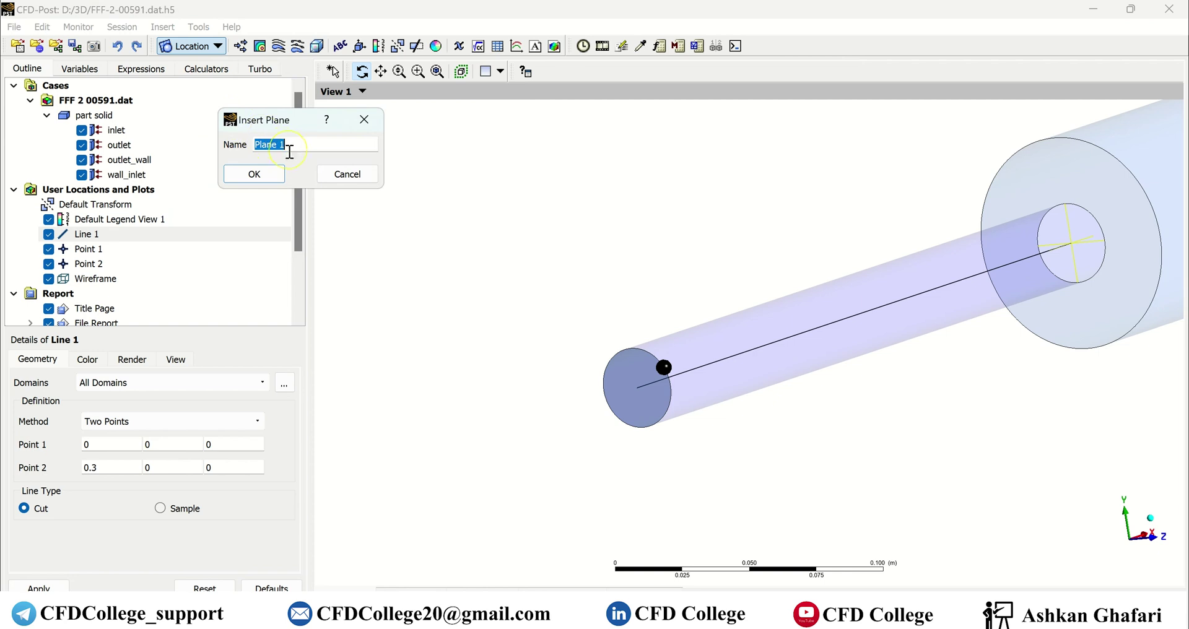
pyautogui.click(256, 175)
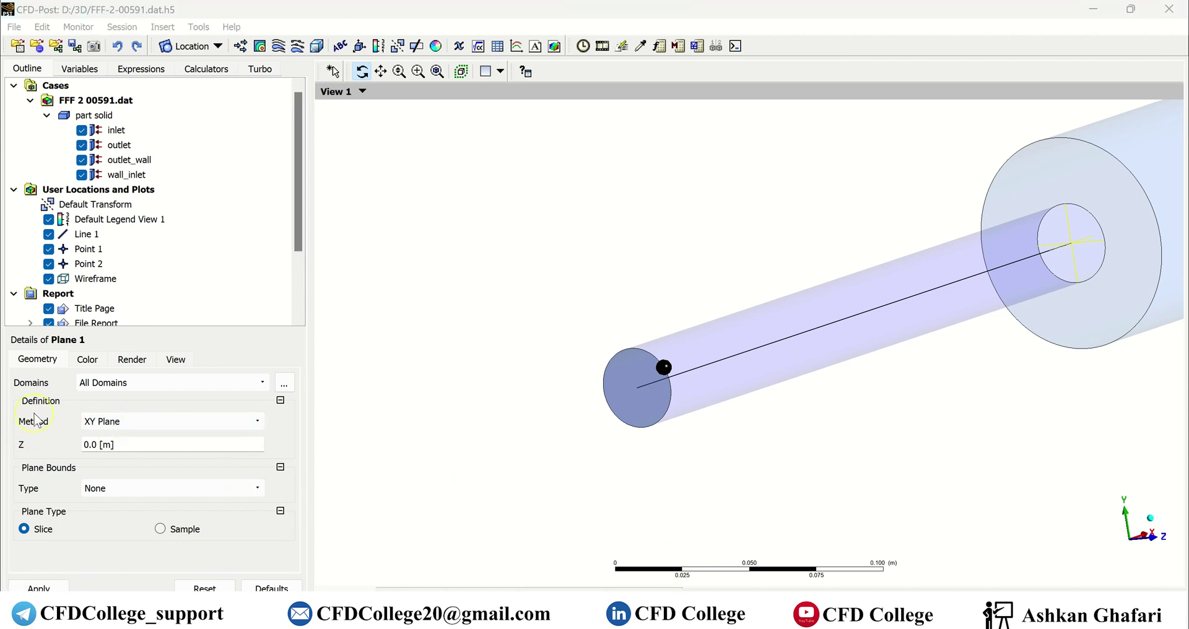
# Define Plane 1 as a YZ plane at X = 0.1 m and apply it to cut across the small pipe.
pyautogui.click(122, 426)
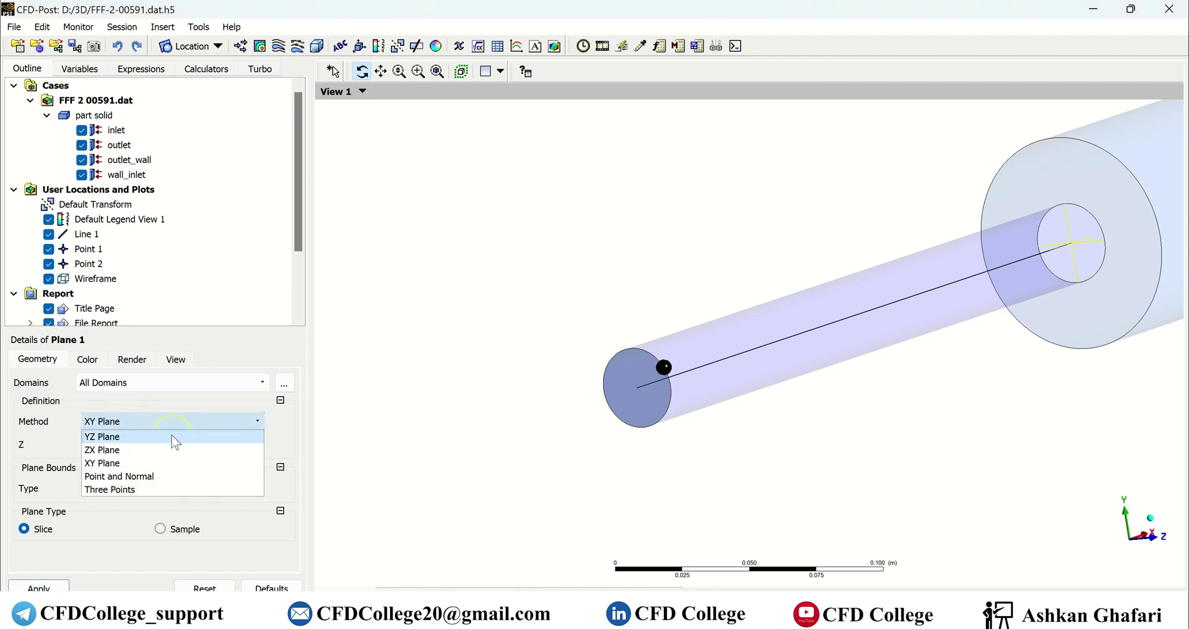
pyautogui.click(93, 436)
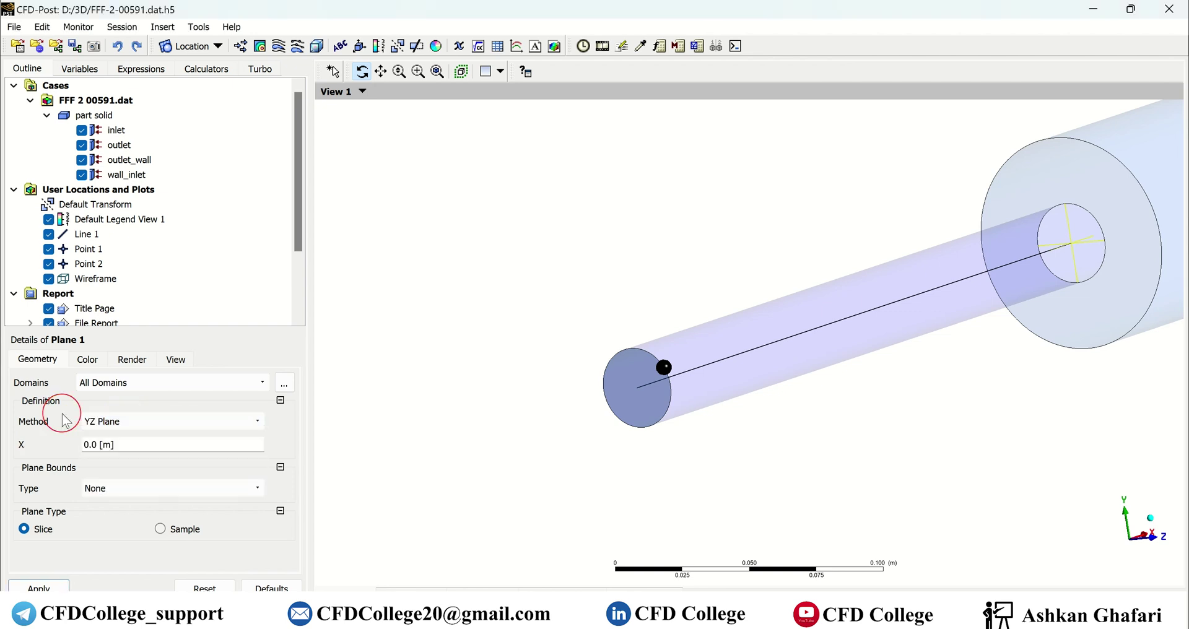
pyautogui.click(90, 427)
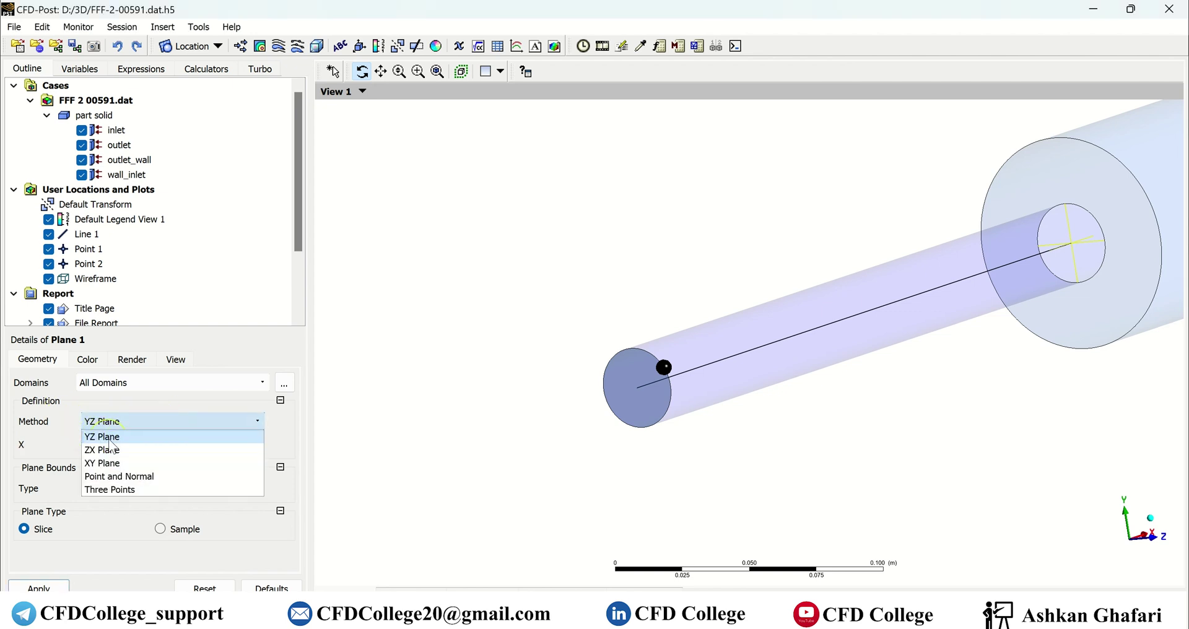
pyautogui.click(59, 424)
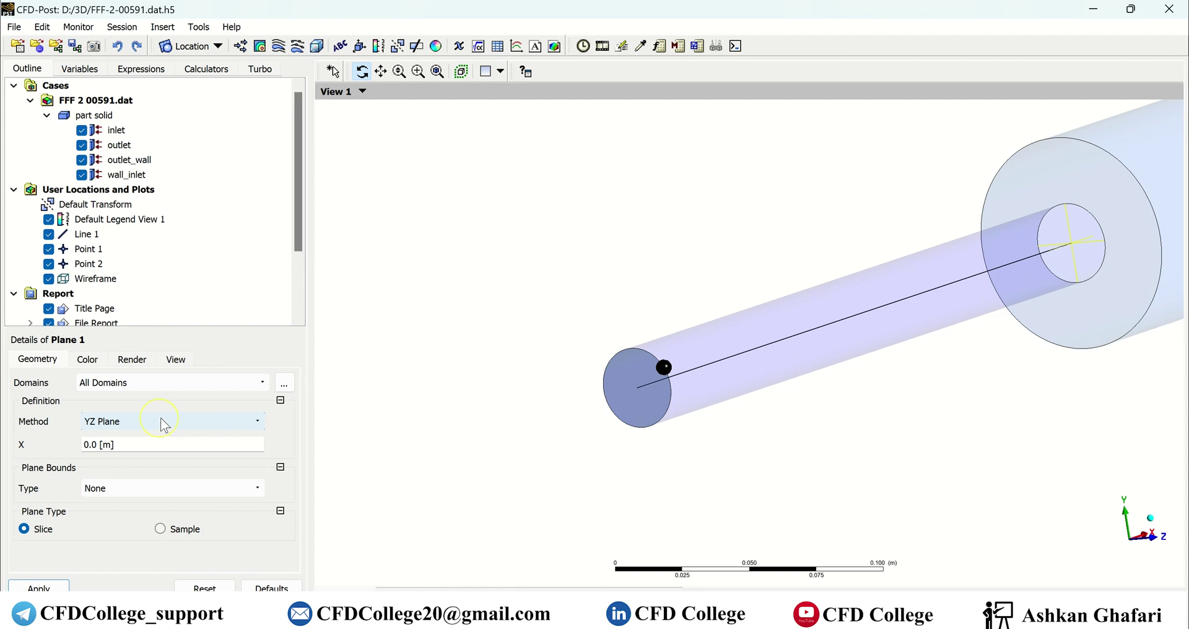
pyautogui.click(145, 443)
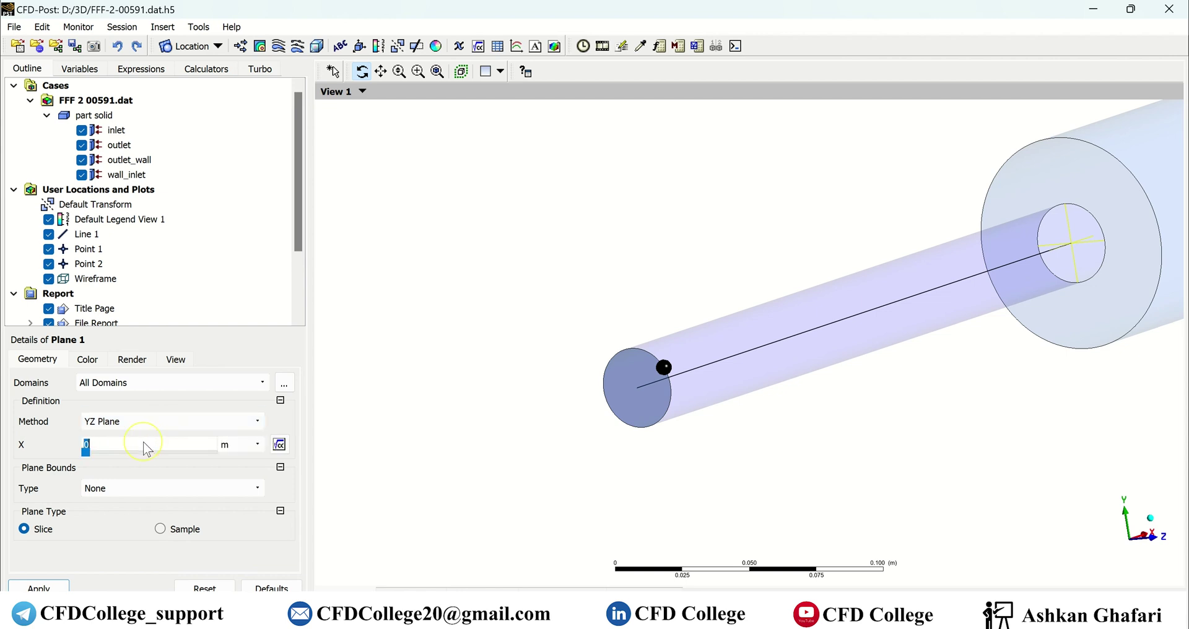
pyautogui.write('0.1')
pyautogui.click(41, 585)
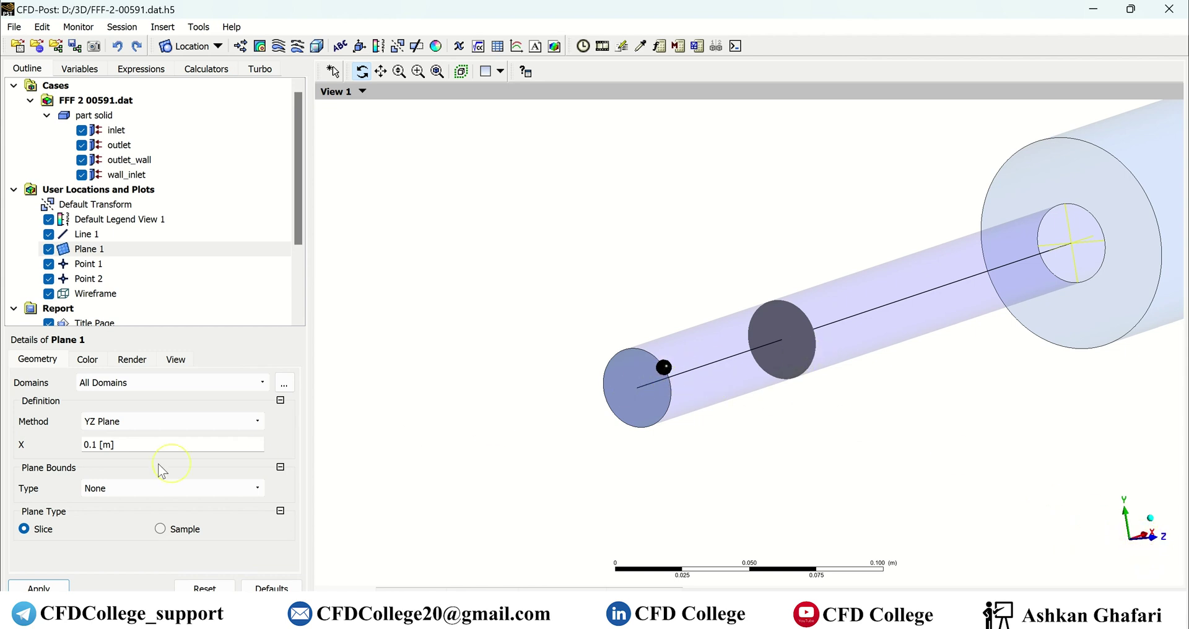
# Redefine Plane 1 as an XY plane at Z = 0 m and apply it to slice the pipe lengthwise.
pyautogui.click(164, 422)
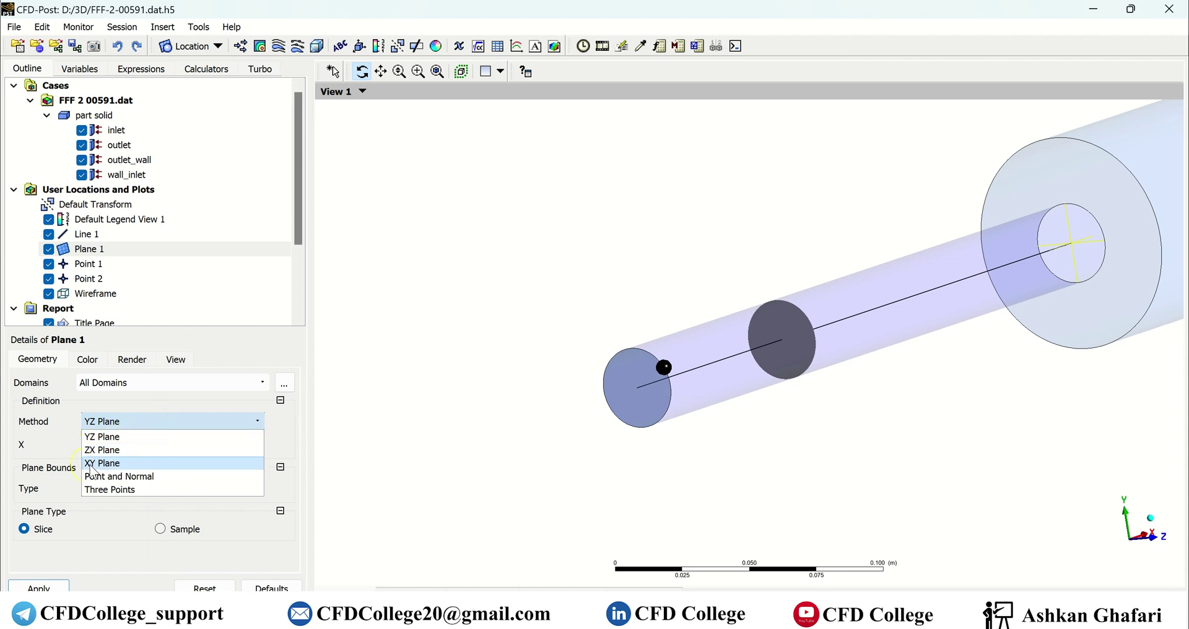
pyautogui.click(110, 466)
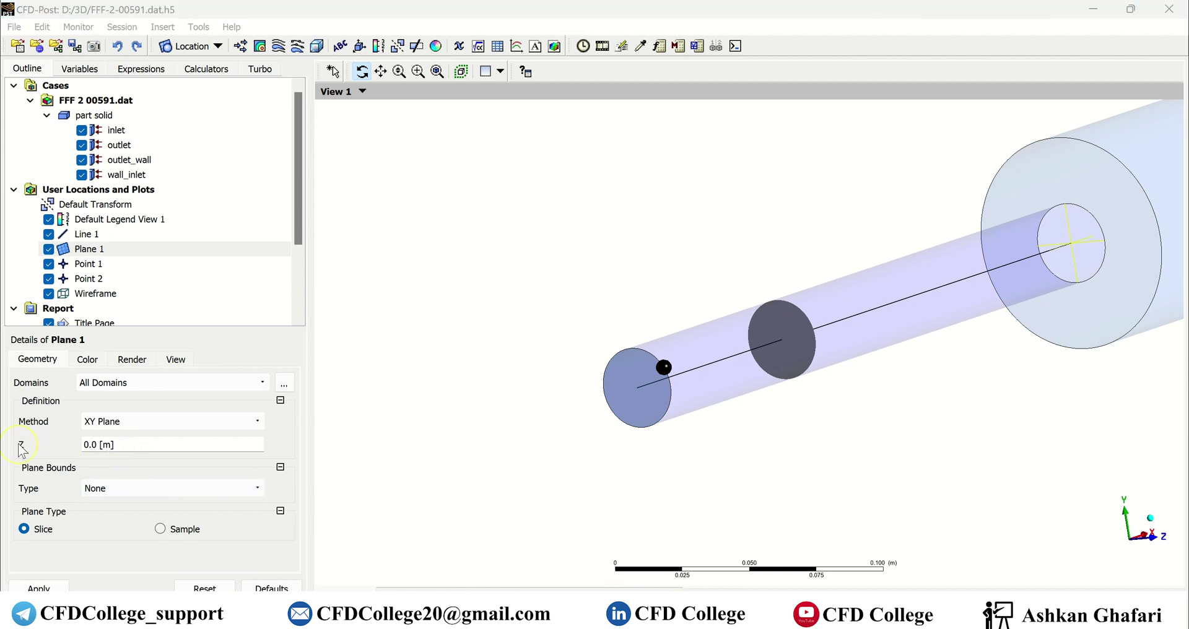
pyautogui.click(61, 583)
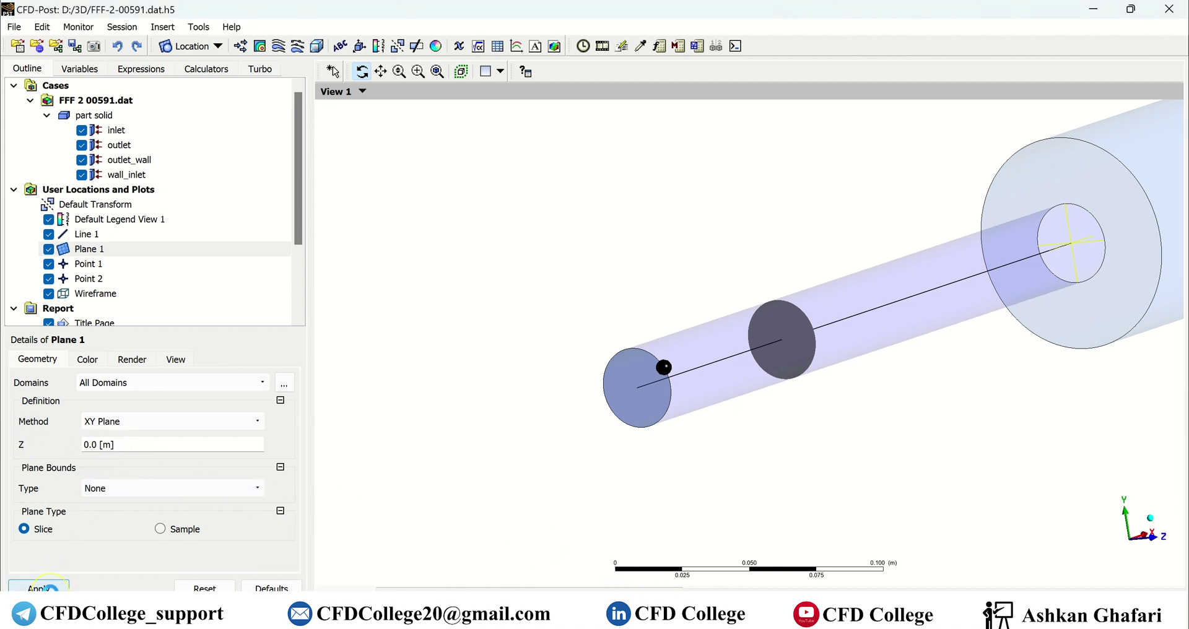
pyautogui.moveTo(902, 456); pyautogui.dragTo(957, 418)
# Try the Point and Normal definition method for Plane 1, and switch it to Three Points.
pyautogui.click(141, 434)
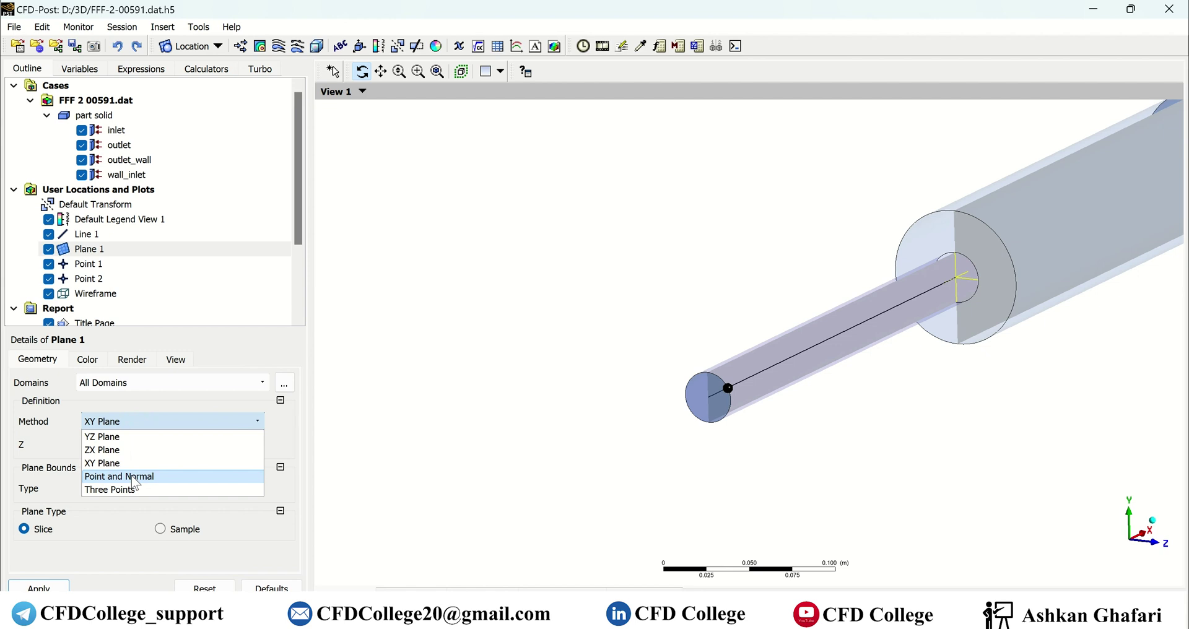
pyautogui.click(94, 478)
pyautogui.click(89, 441)
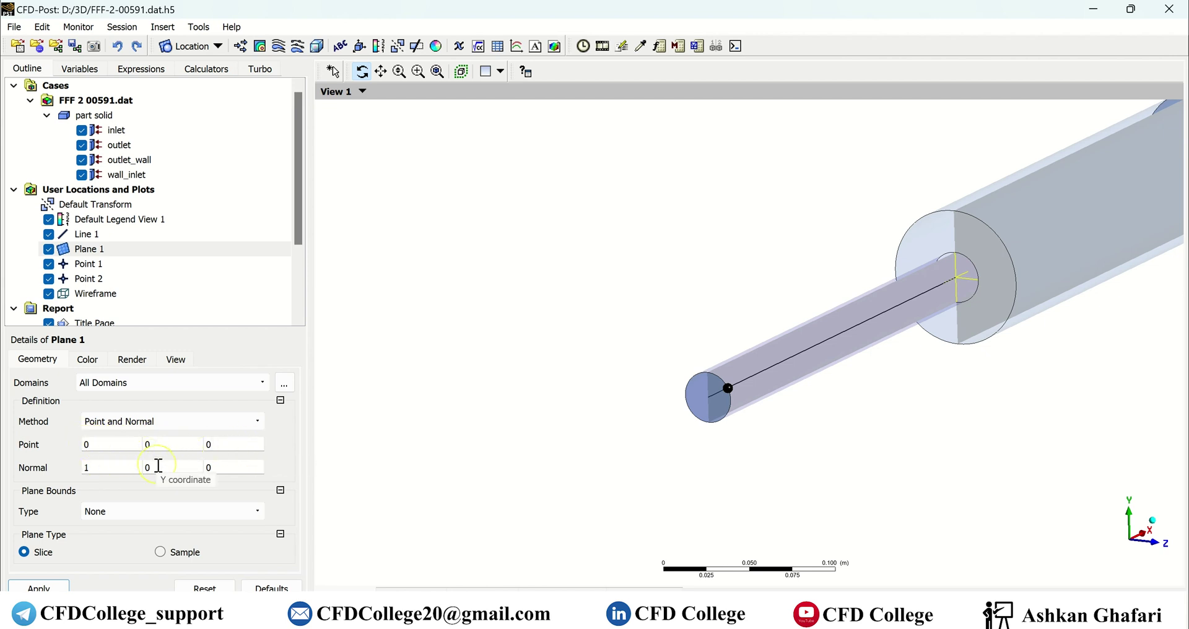
pyautogui.click(163, 423)
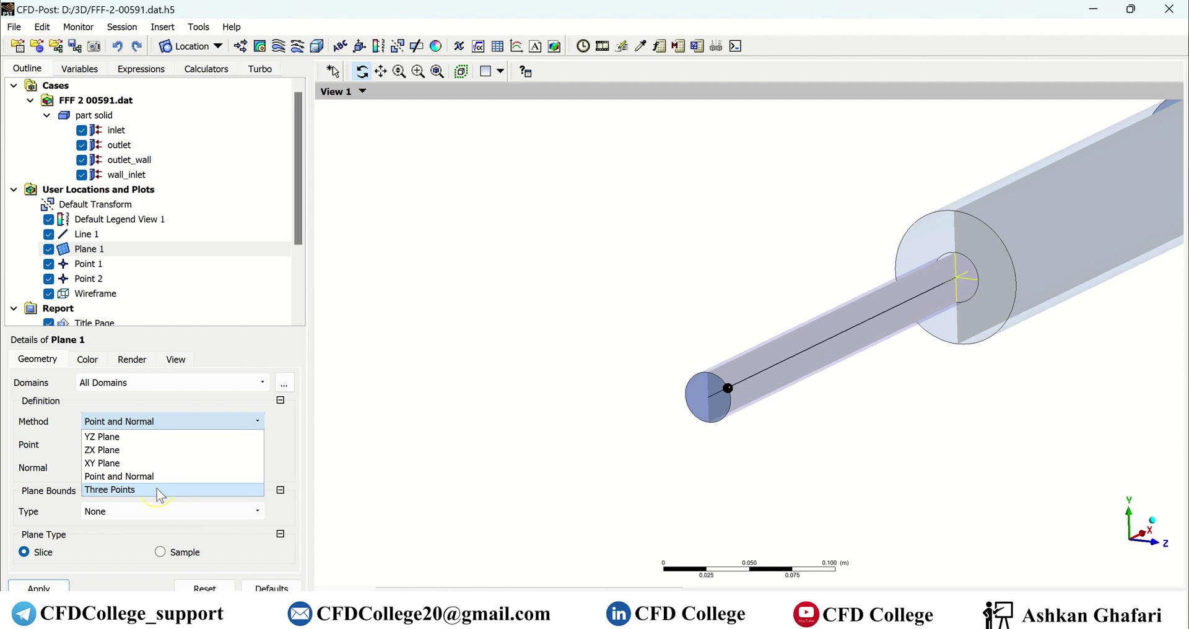
pyautogui.click(157, 490)
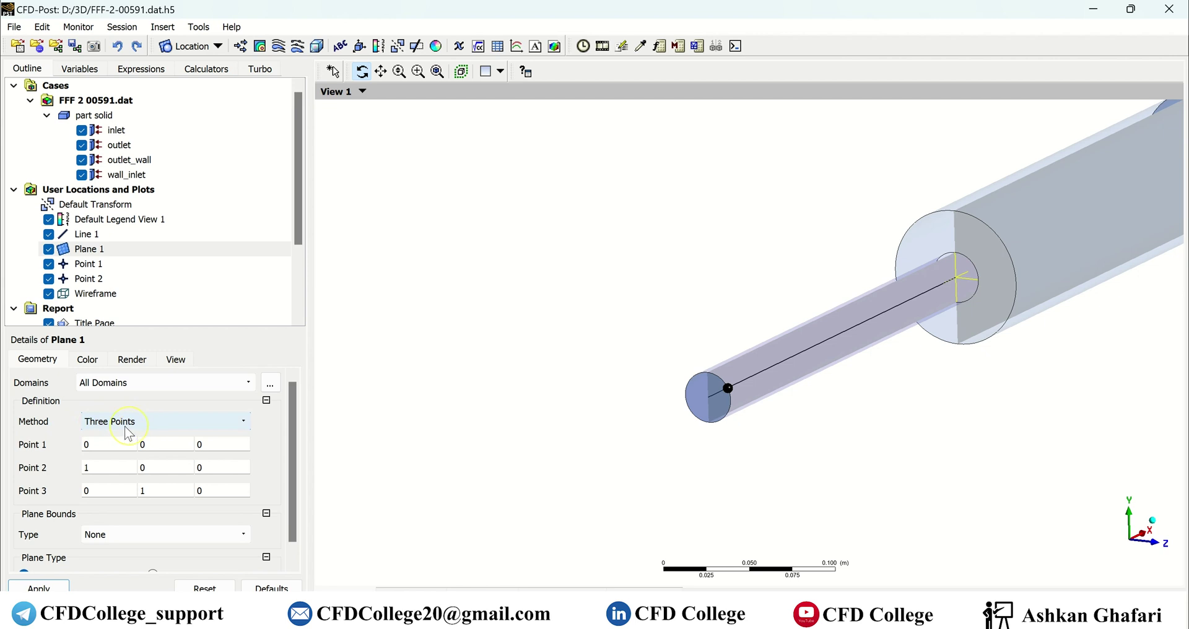
# Try the Sample plane type for Plane 1, check its bounds and sample settings, and return the type to Slice.
pyautogui.scroll(-1, 126, 522)
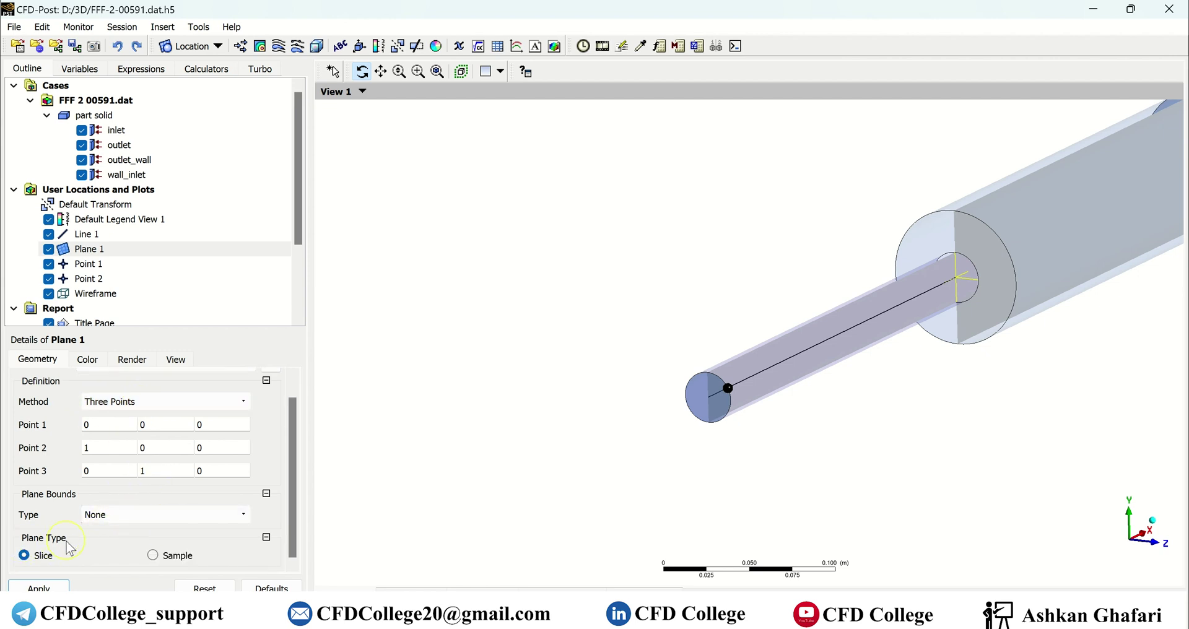
pyautogui.click(292, 546)
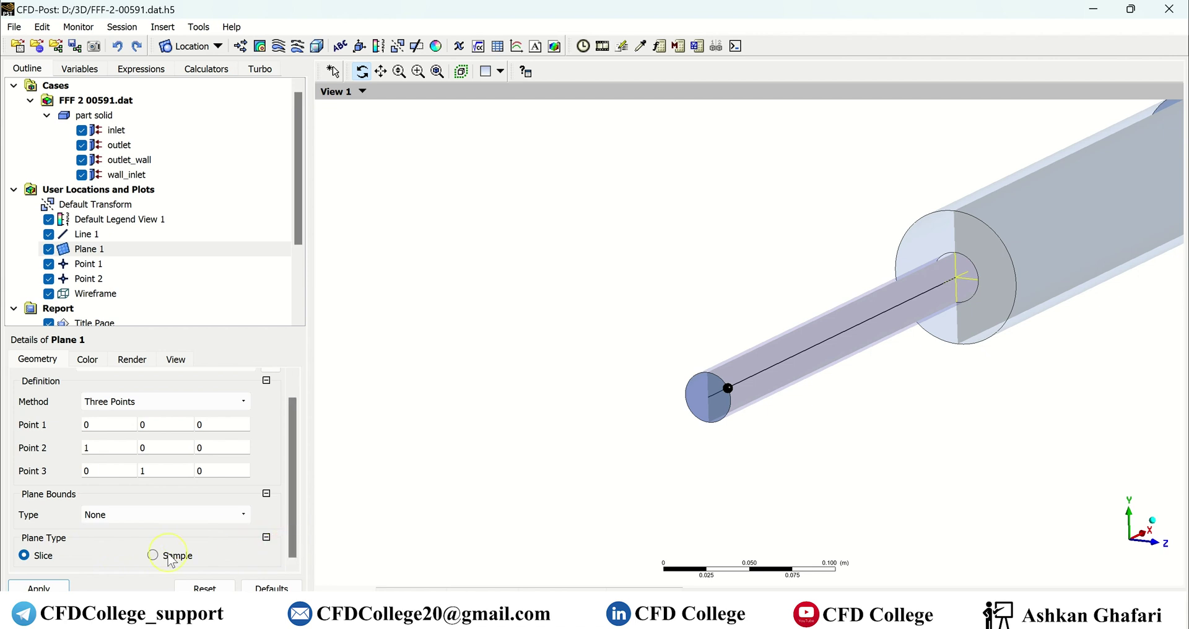
pyautogui.click(168, 559)
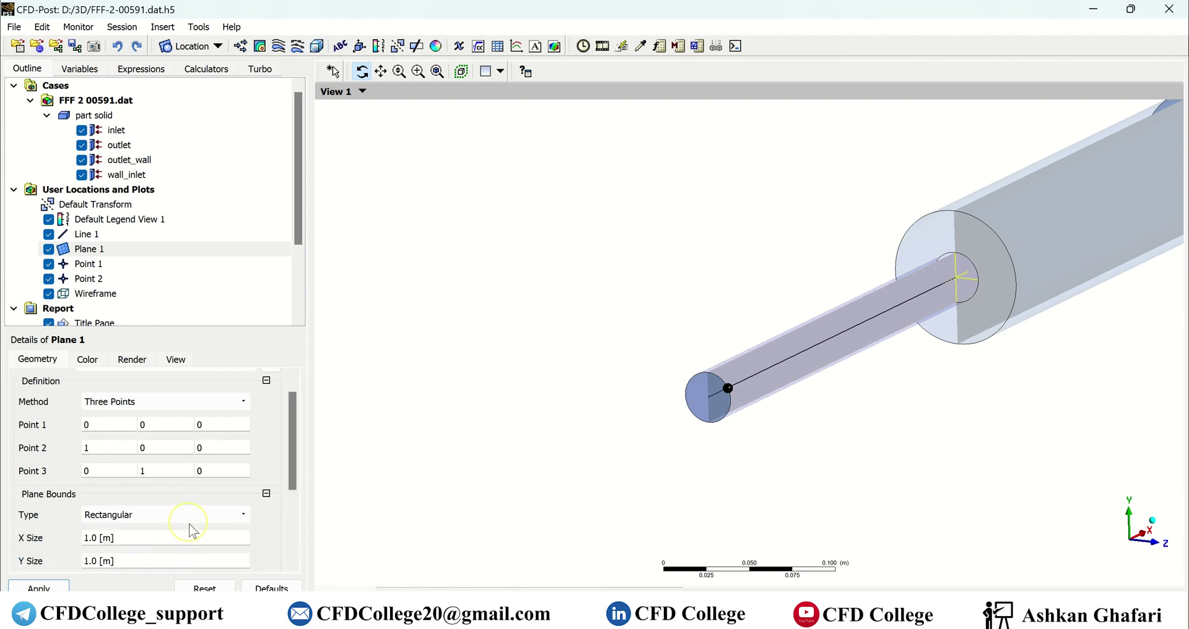
pyautogui.moveTo(292, 471); pyautogui.dragTo(293, 538)
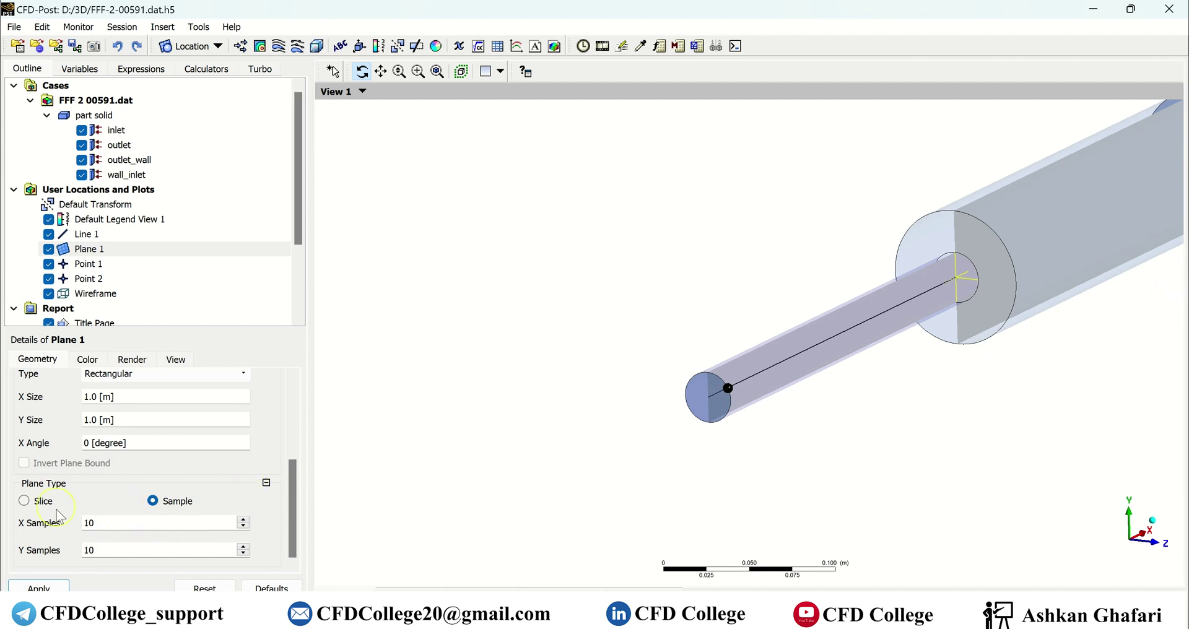
pyautogui.click(38, 505)
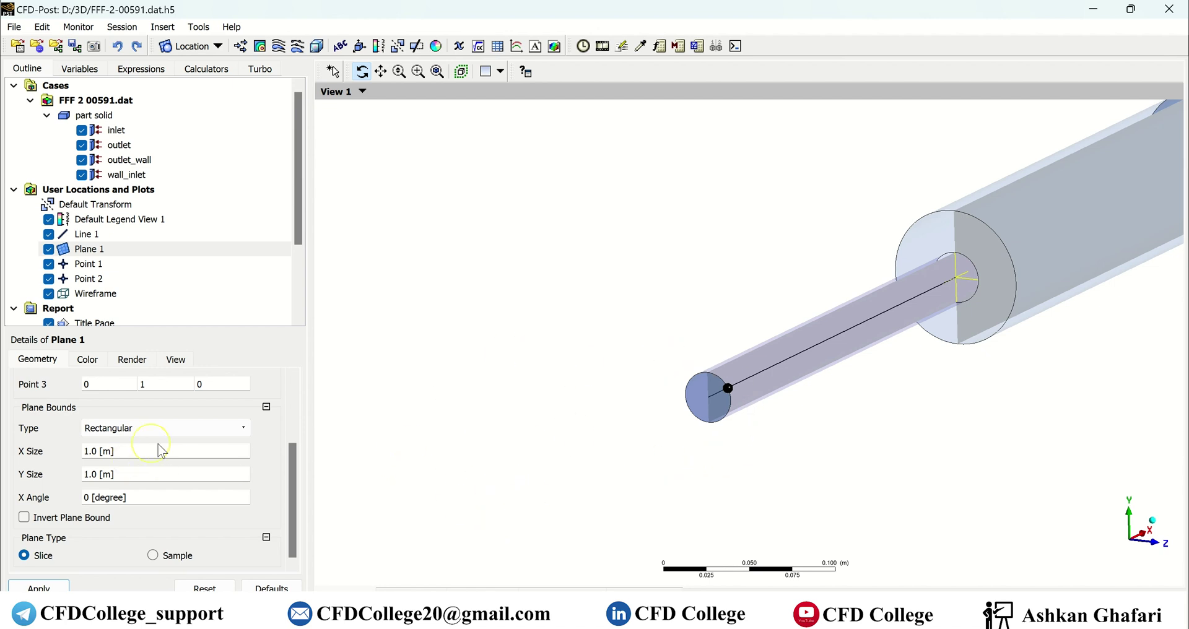
pyautogui.scroll(1, 275, 498)
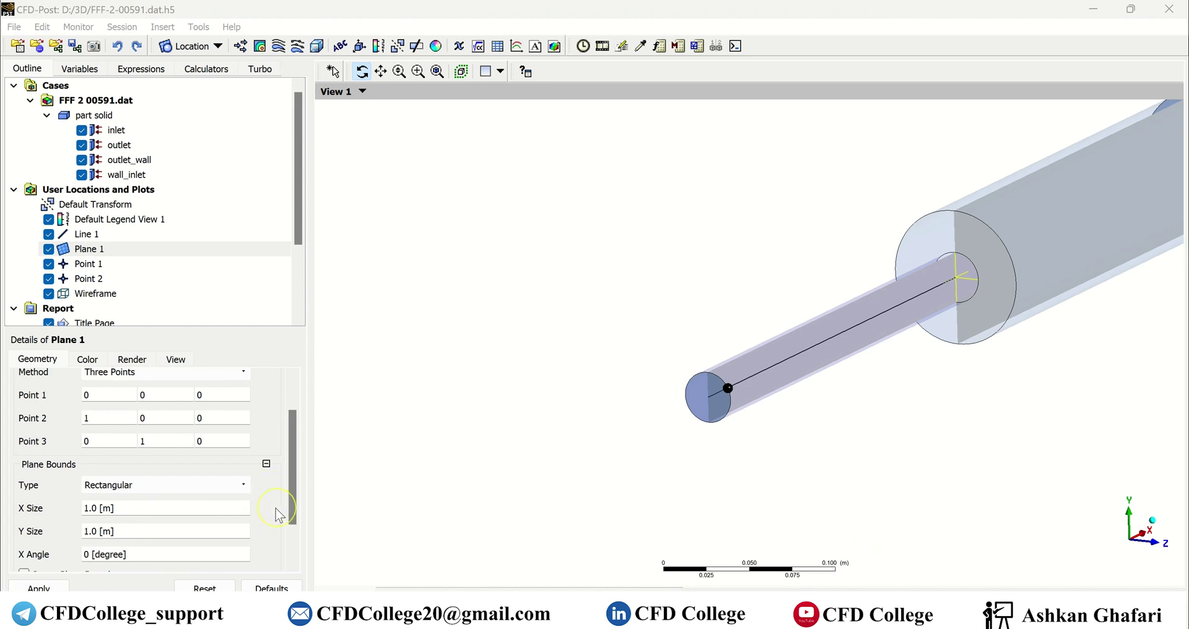
pyautogui.scroll(1, 189, 466)
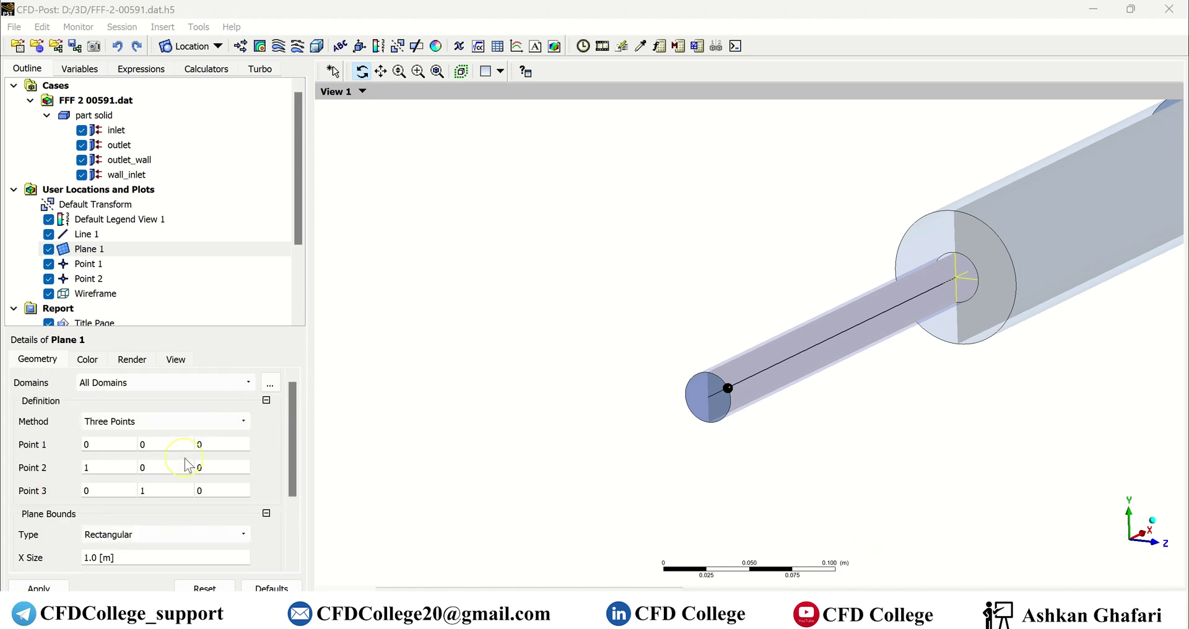